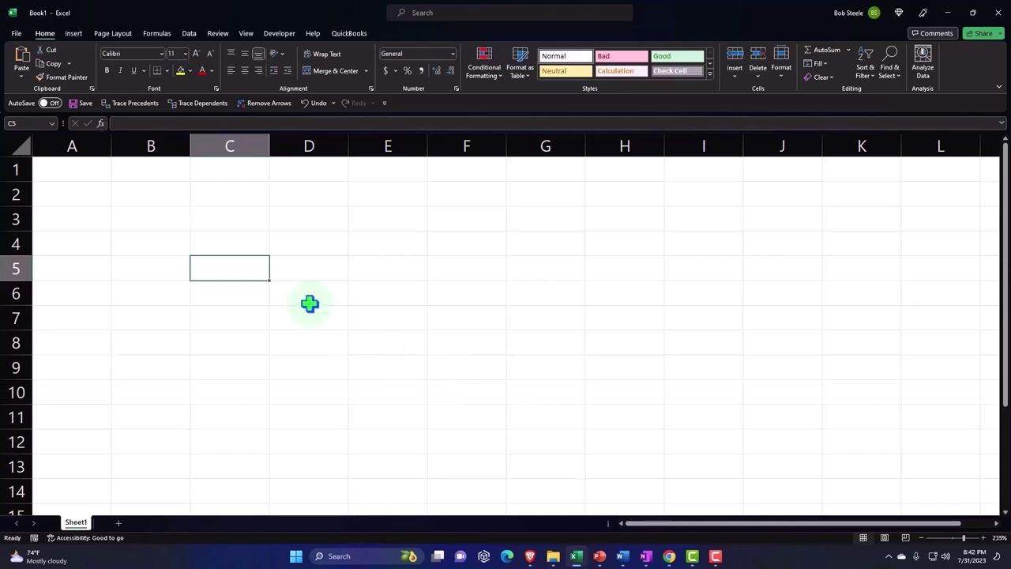
# Browse the statistical chart types under Insert without inserting a chart.
pyautogui.click(88, 171)
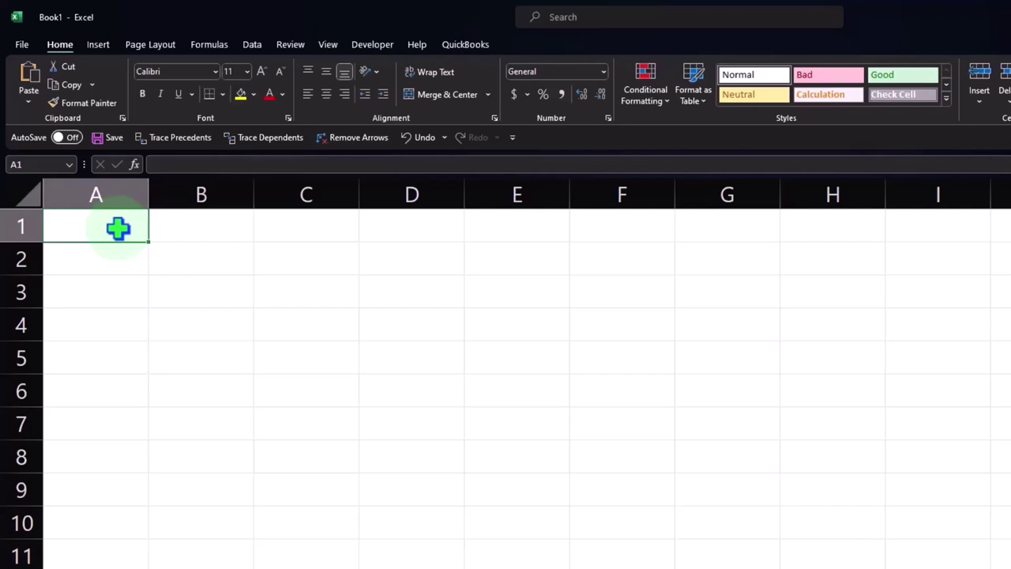
pyautogui.click(118, 195)
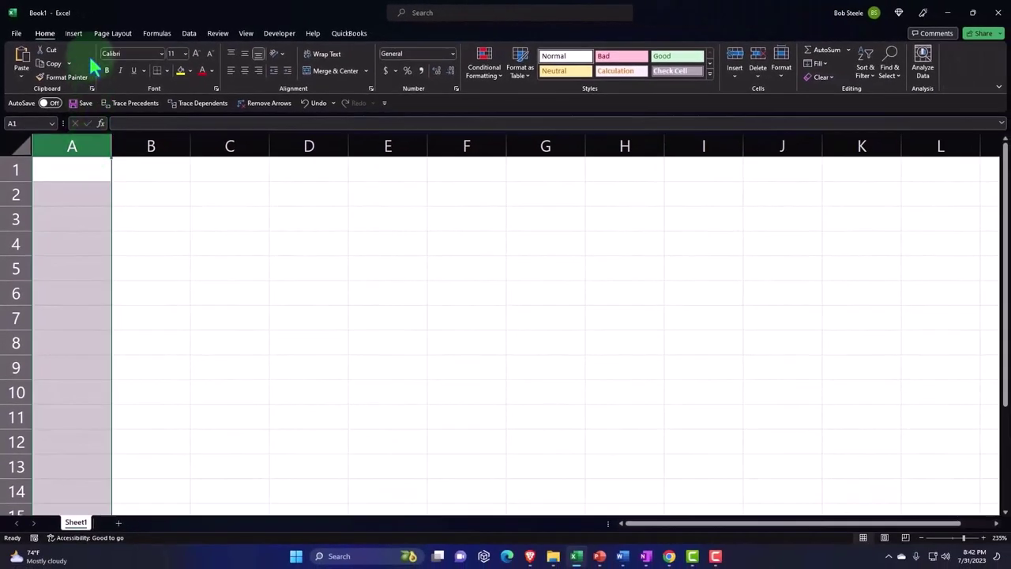
pyautogui.click(75, 36)
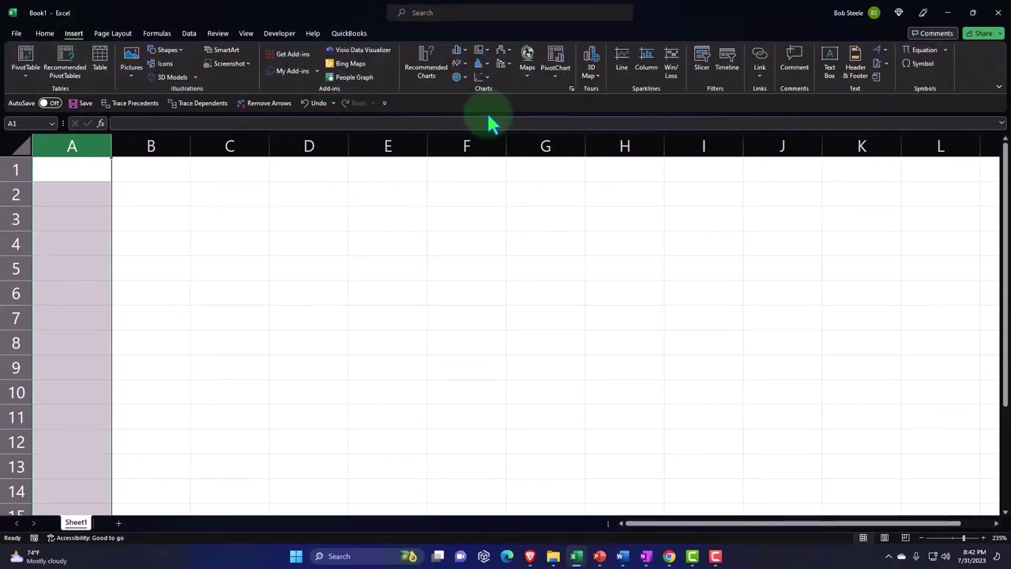
pyautogui.click(486, 64)
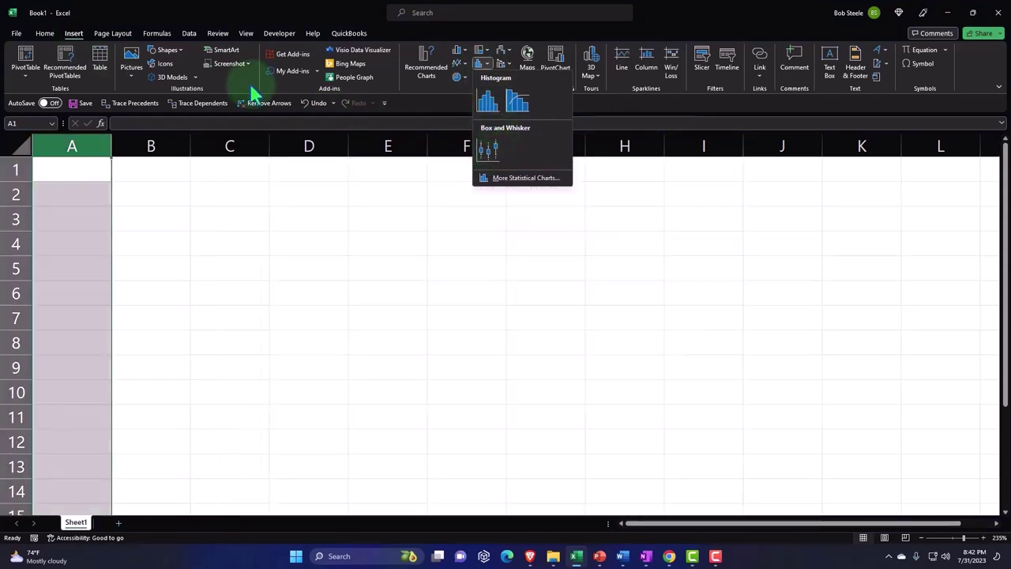
pyautogui.click(45, 35)
pyautogui.click(176, 203)
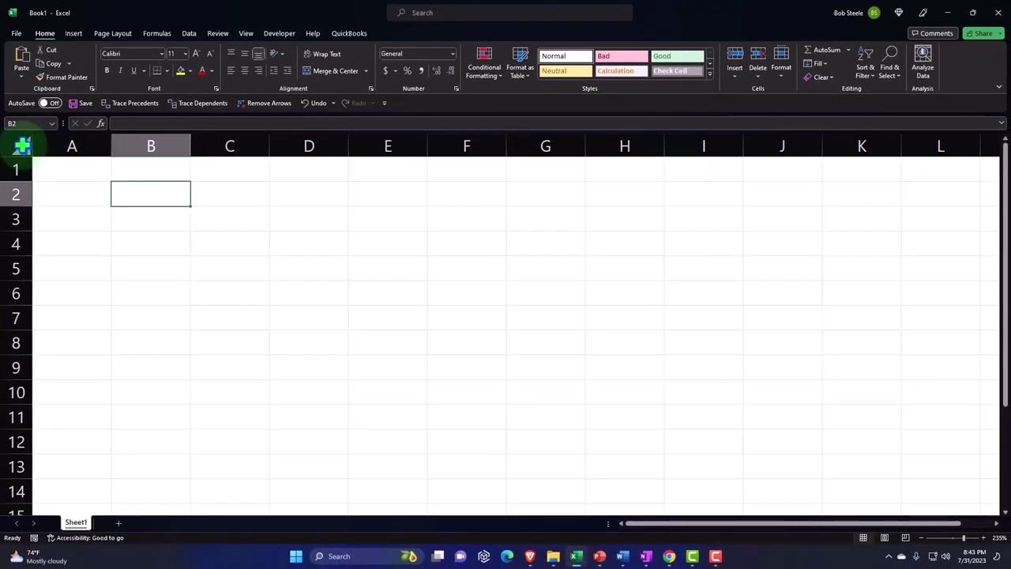
# Format the whole sheet as Currency with no symbol, 2 decimals and red parenthesized negatives.
pyautogui.click(22, 144)
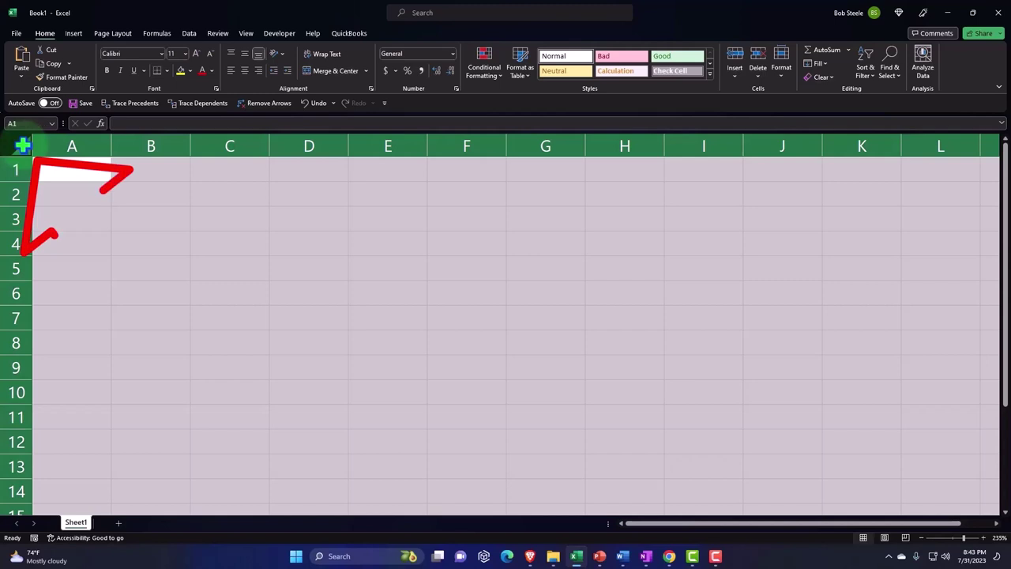
pyautogui.rightClick(163, 213)
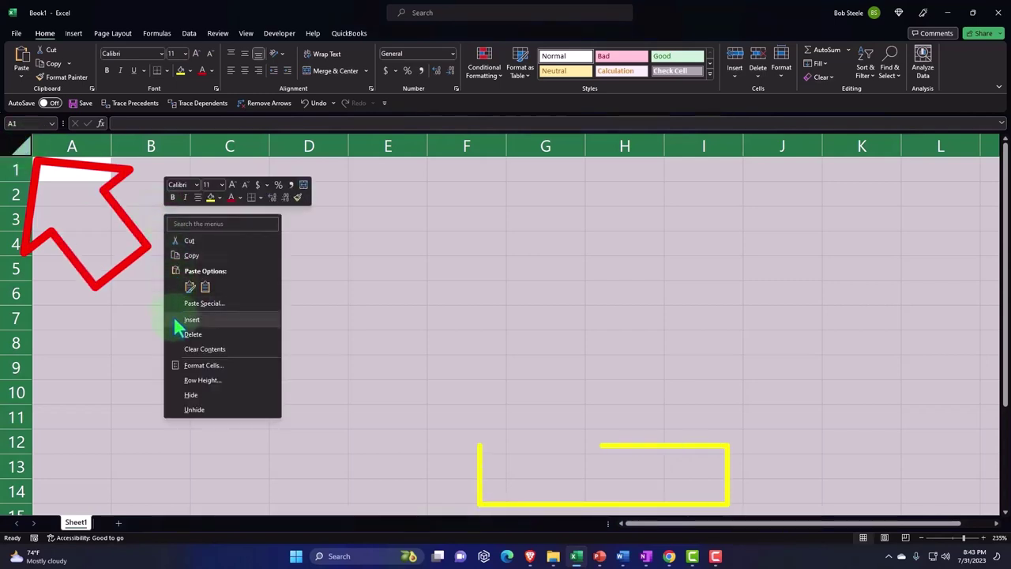
pyautogui.click(230, 365)
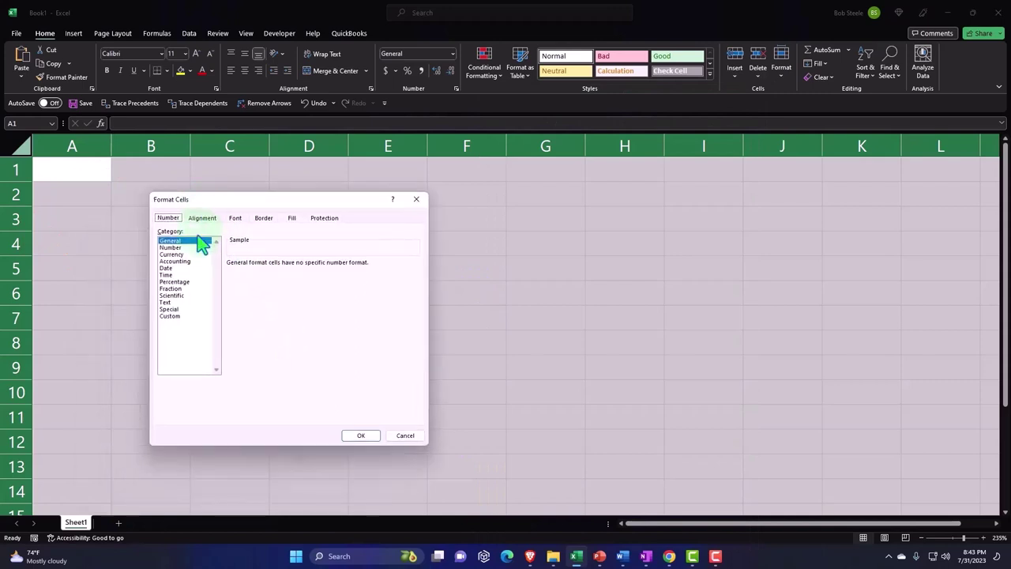
pyautogui.click(172, 254)
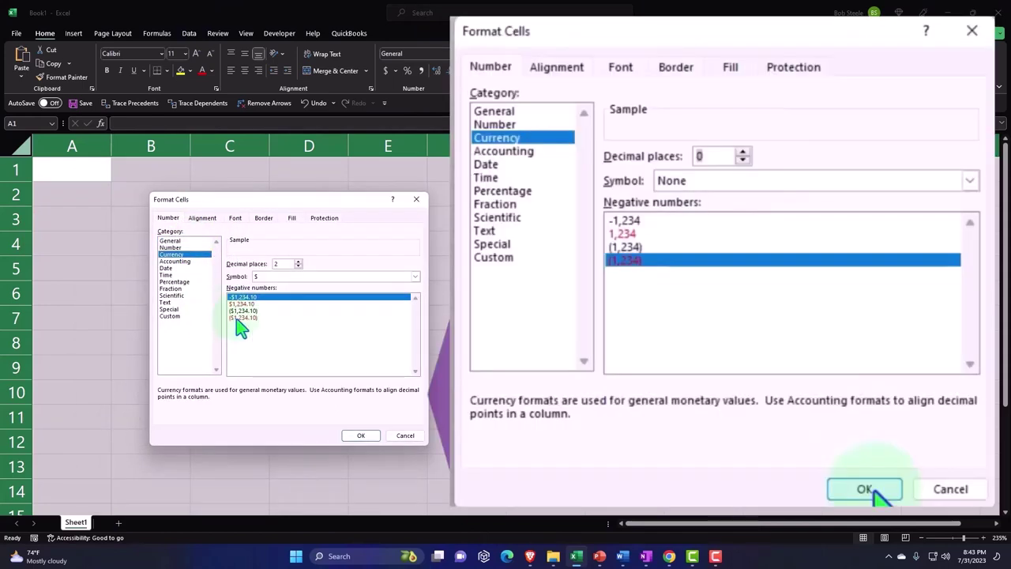
pyautogui.click(242, 317)
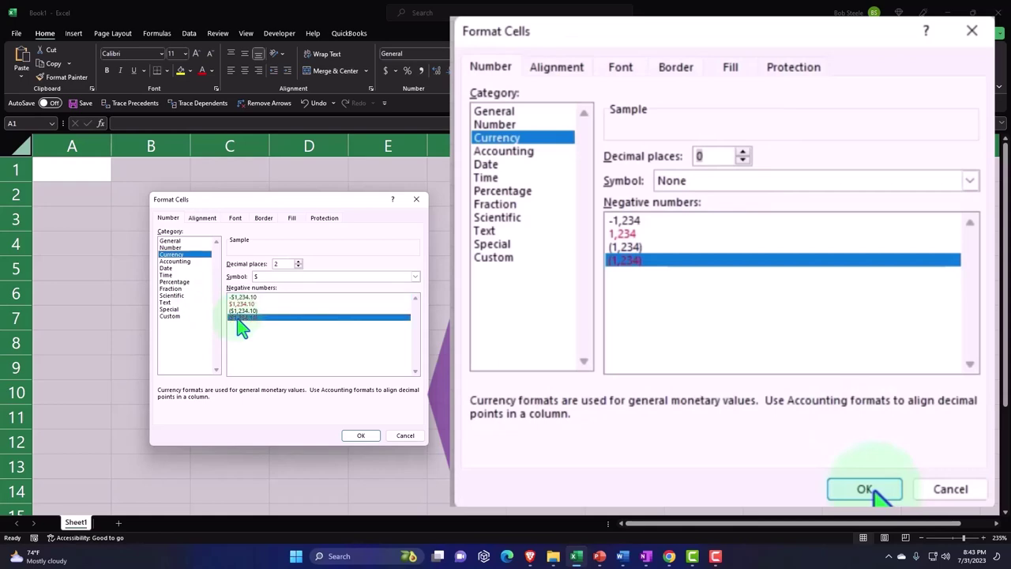
pyautogui.click(414, 277)
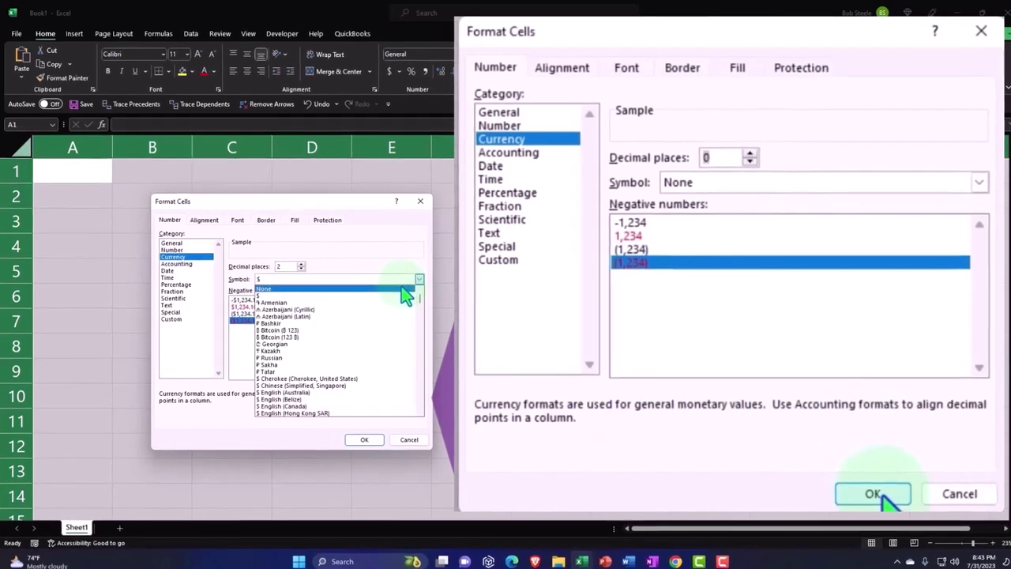
pyautogui.click(398, 285)
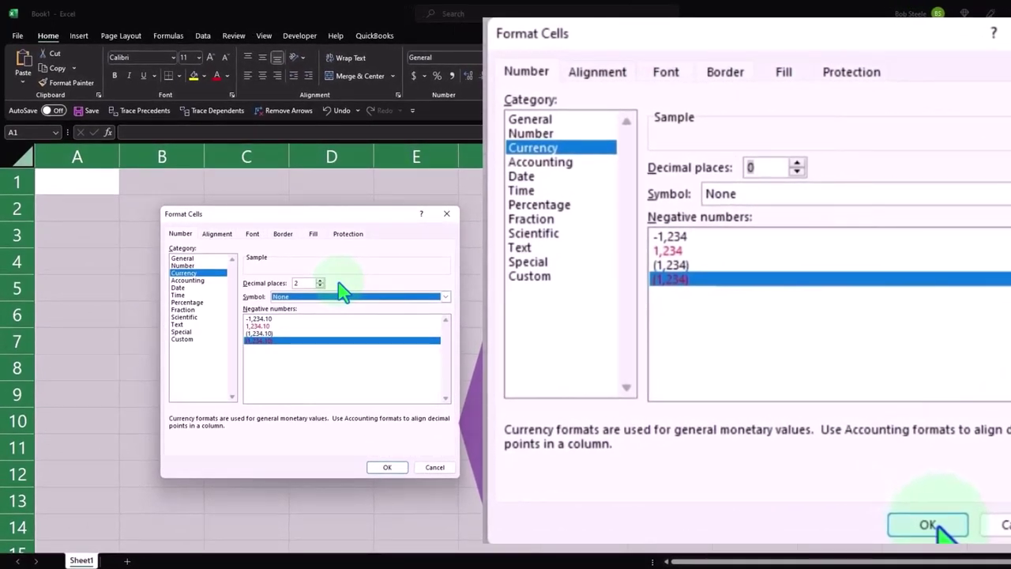
pyautogui.click(387, 469)
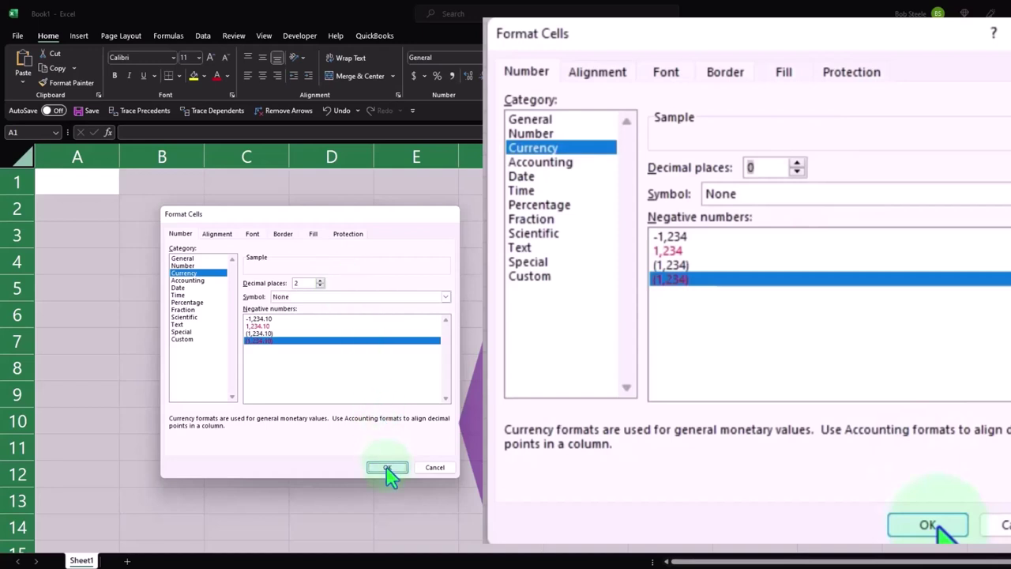
pyautogui.click(88, 190)
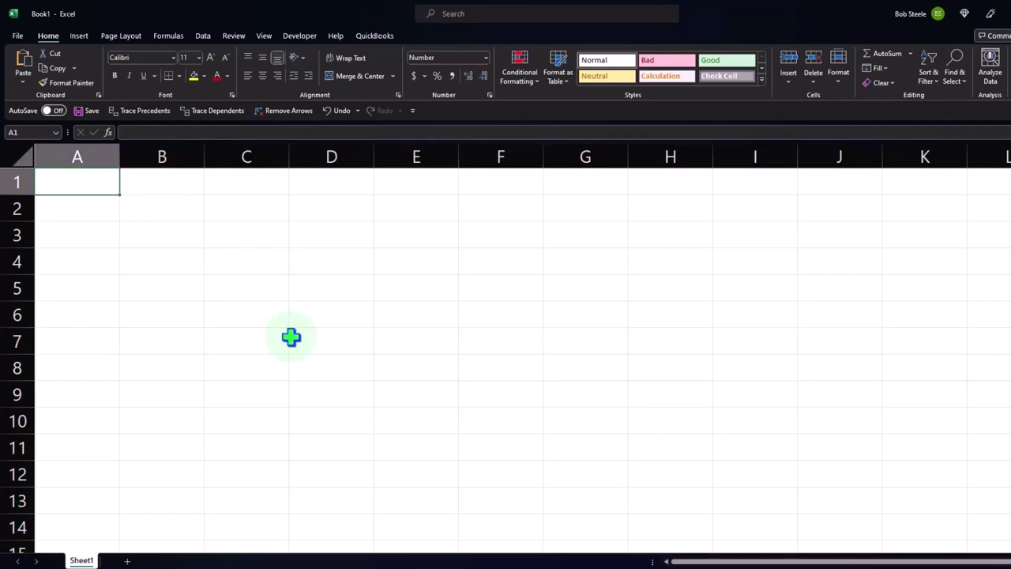
# Enter 1,000 in A1 and 3,000 in A2 as the first two series values.
pyautogui.keyDown('ctrl'); pyautogui.scroll(1, 290, 337); pyautogui.keyUp('ctrl')
pyautogui.keyDown('ctrl'); pyautogui.scroll(1, 291, 337); pyautogui.keyUp('ctrl')
pyautogui.keyDown('ctrl'); pyautogui.scroll(1, 290, 337); pyautogui.keyUp('ctrl')
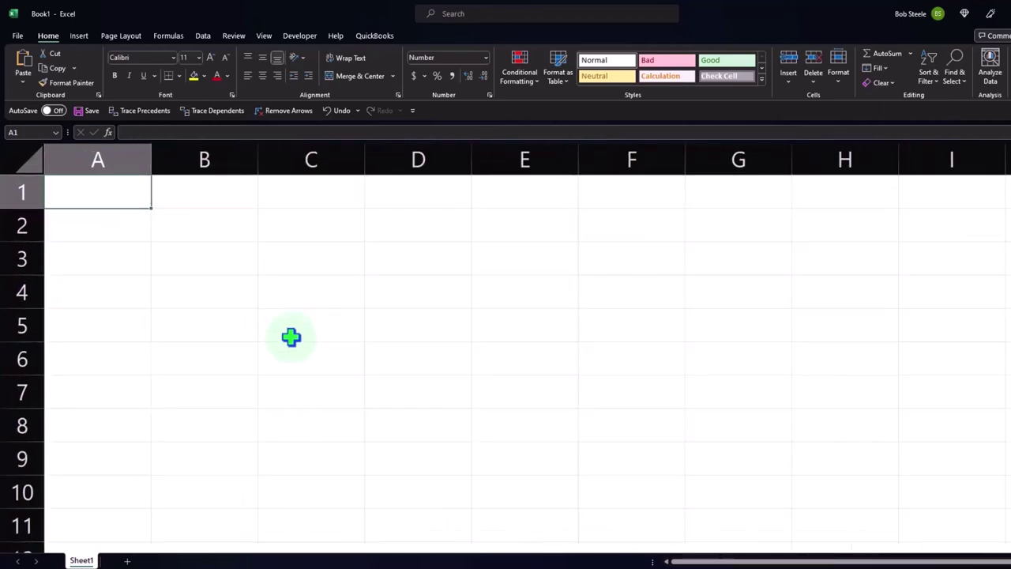
pyautogui.keyDown('ctrl'); pyautogui.scroll(1, 291, 337); pyautogui.keyUp('ctrl')
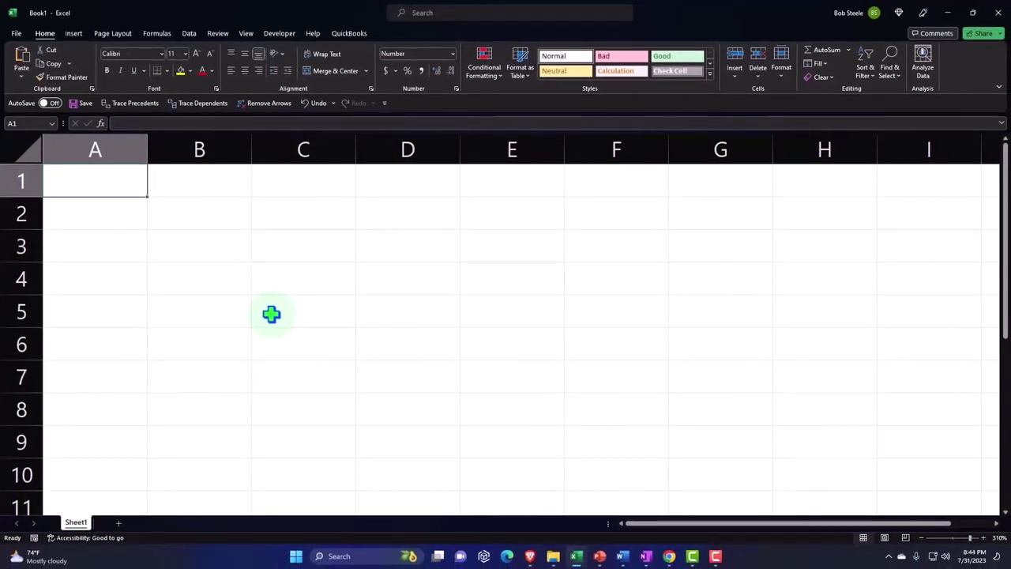
pyautogui.write('1,000')
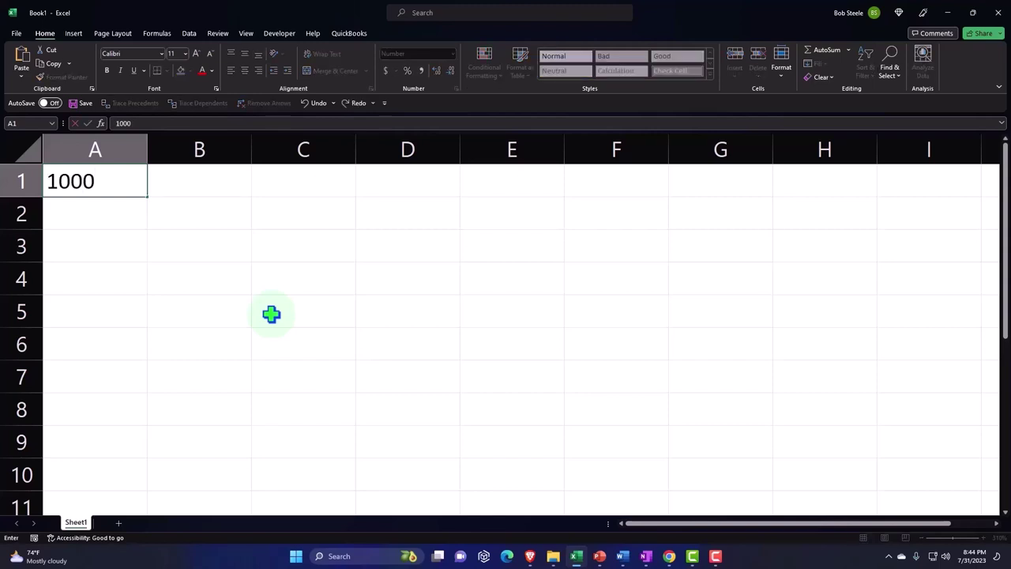
pyautogui.press('Return')
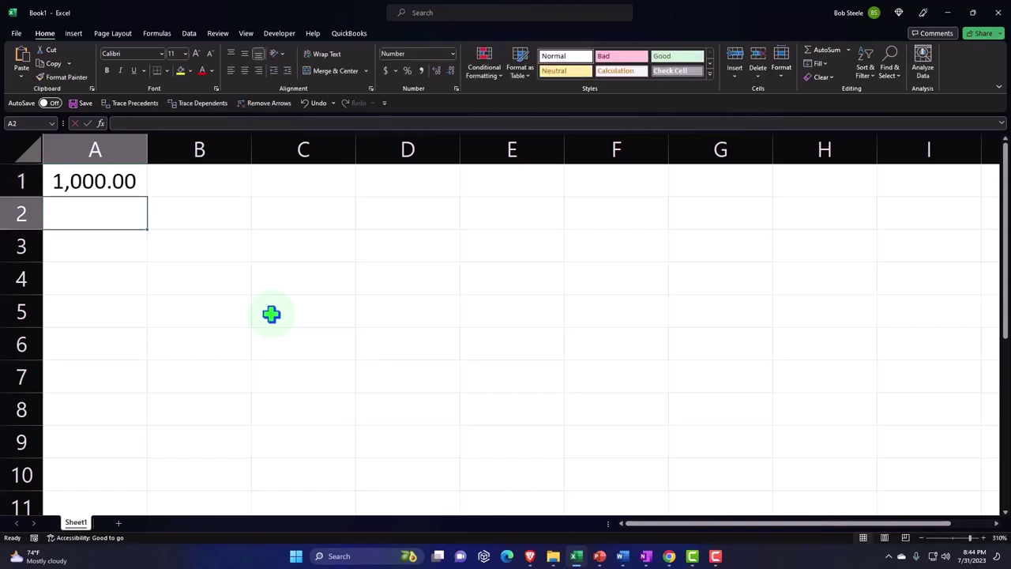
pyautogui.write('3,000')
pyautogui.press('Return')
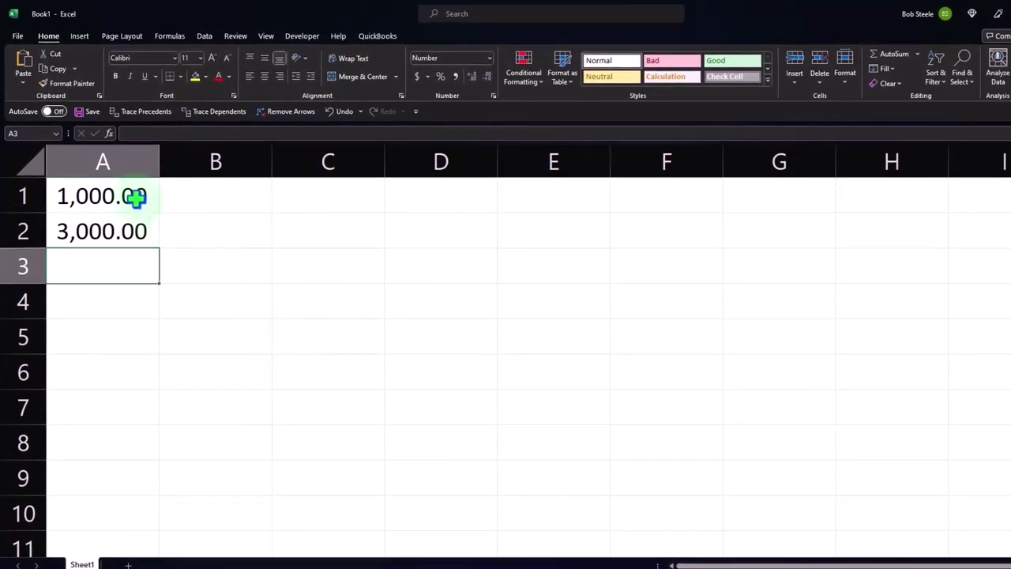
# Fill A1:A2 down to A7 (1,000.00 to 13,000.00 by 2,000) and widen column A.
pyautogui.moveTo(135, 199); pyautogui.dragTo(136, 229)
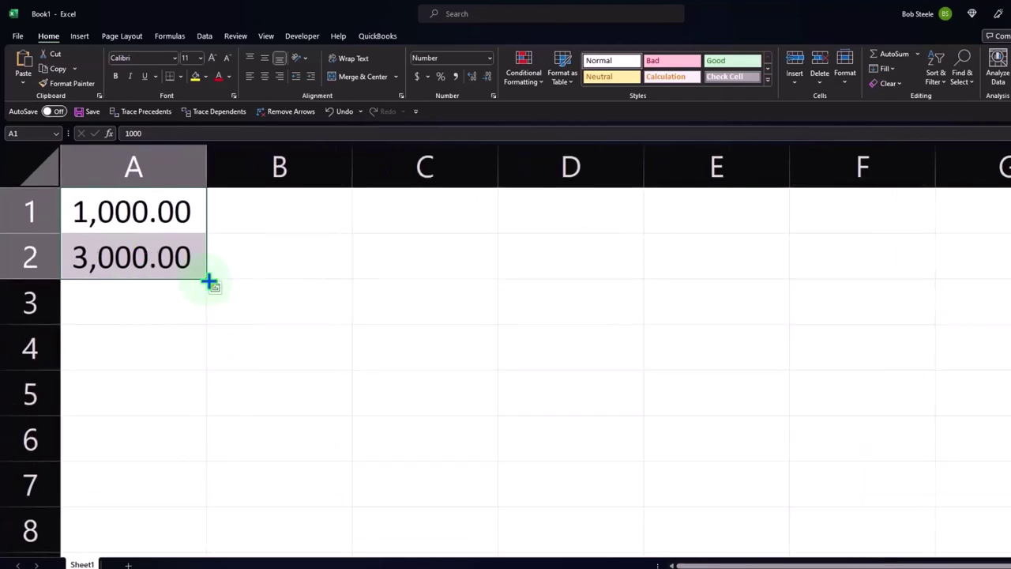
pyautogui.moveTo(209, 282); pyautogui.dragTo(189, 493)
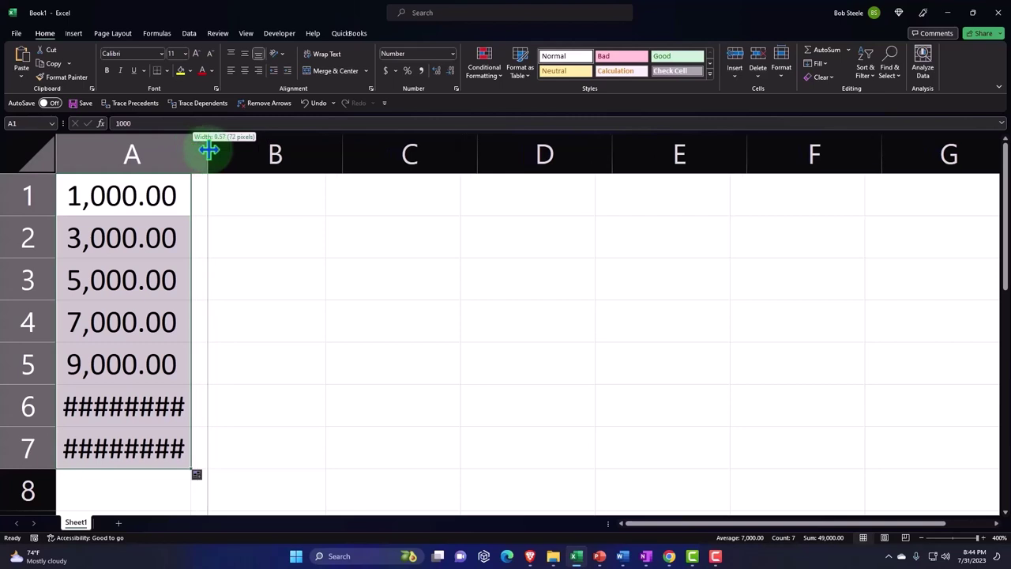
pyautogui.moveTo(192, 150); pyautogui.dragTo(208, 149)
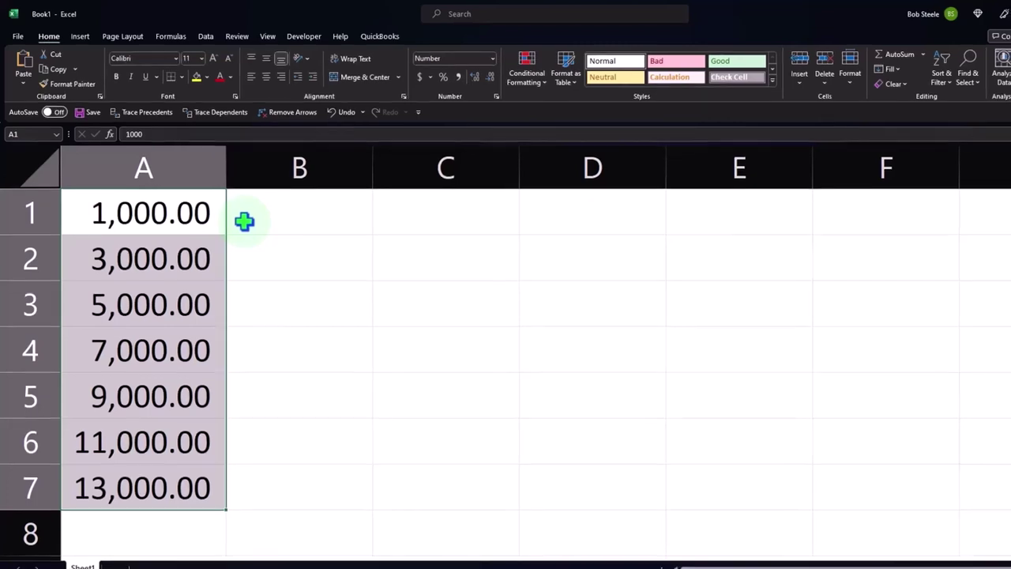
pyautogui.click(203, 199)
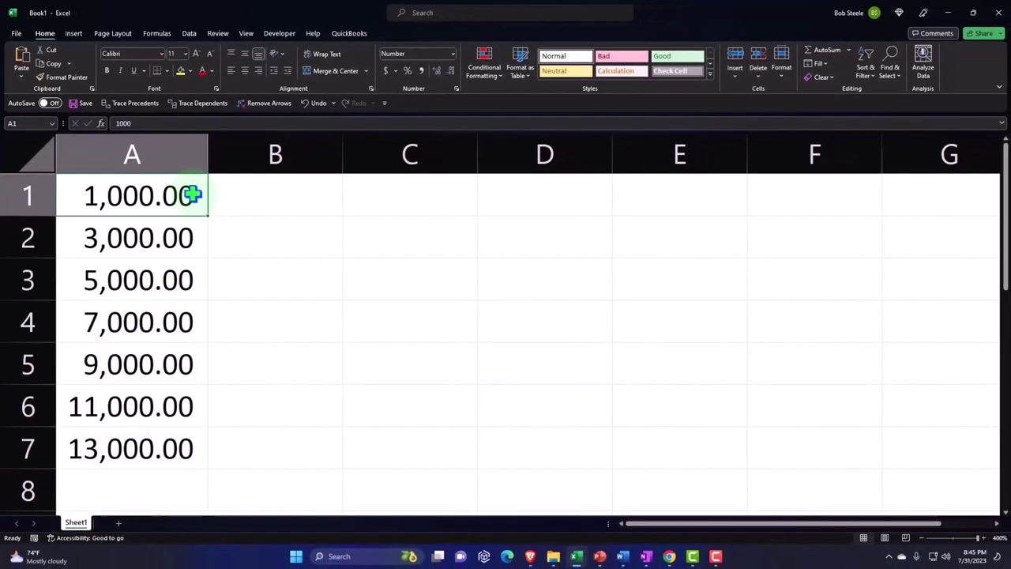
pyautogui.press('Down')
pyautogui.press('Down')
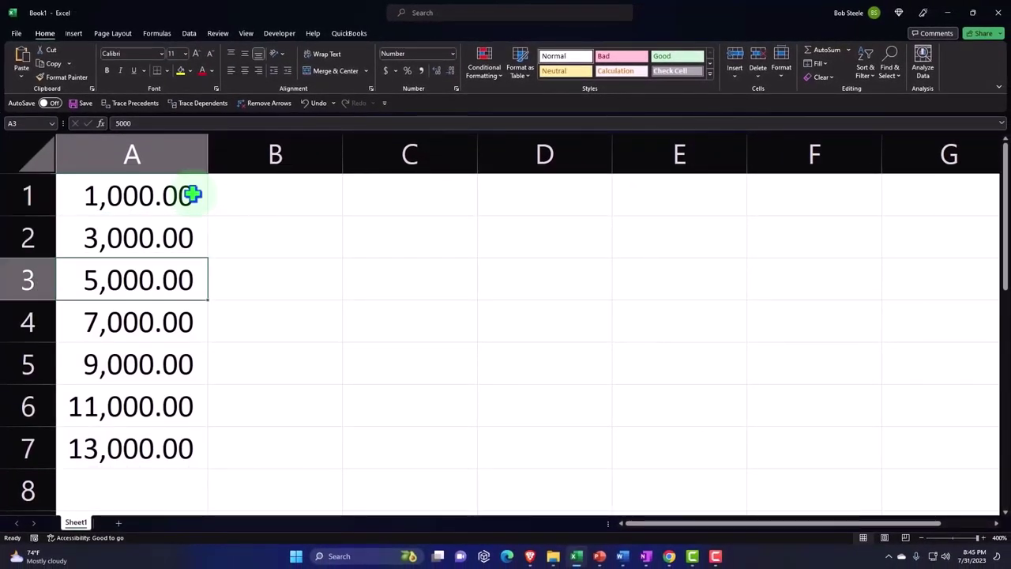
pyautogui.press('Down')
pyautogui.press('Down')
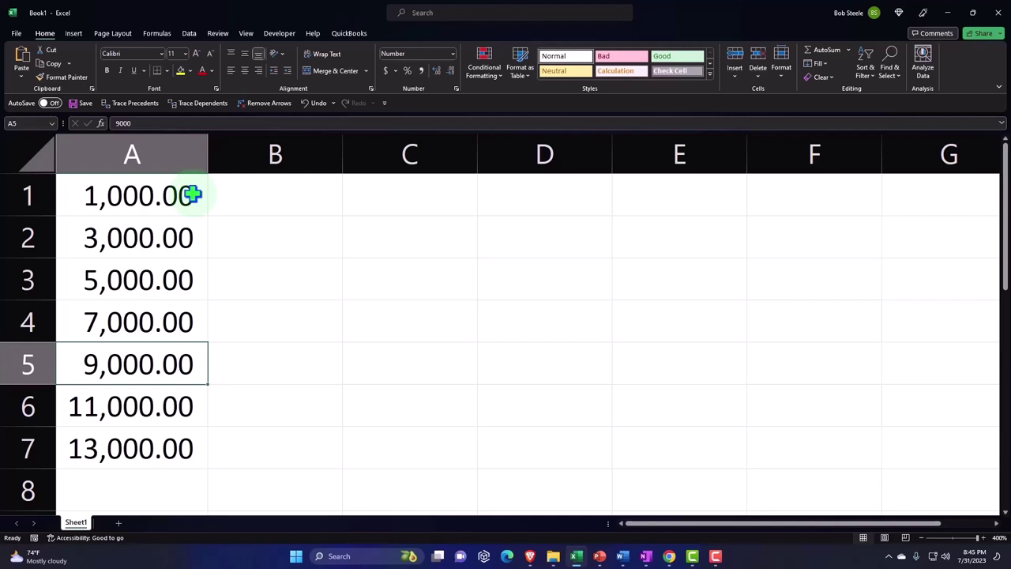
pyautogui.press('Up')
pyautogui.press('Up')
pyautogui.press('Up')
pyautogui.press('Up')
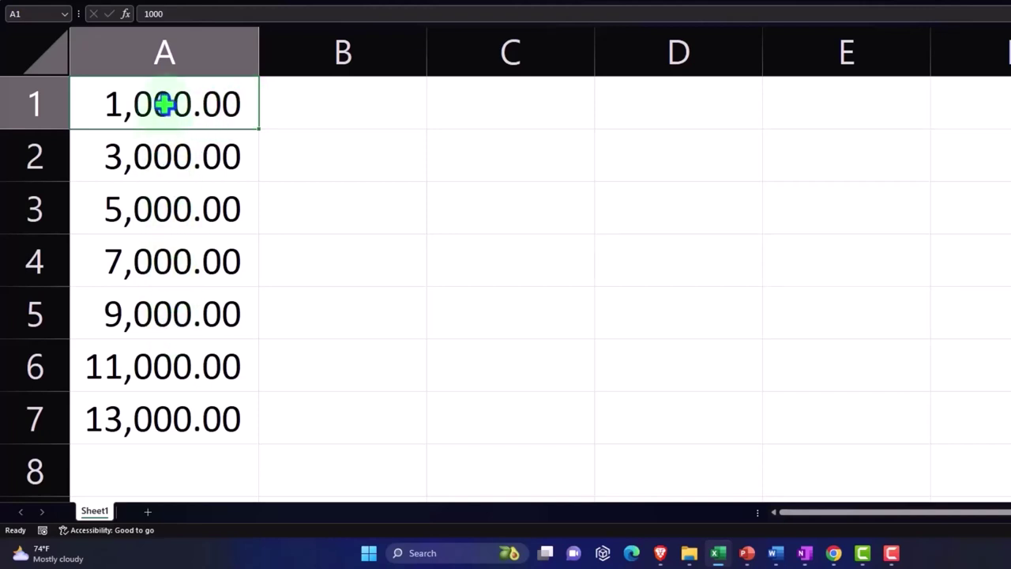
# Clear the old series from A1:A7 and enter 1000 in A1.
pyautogui.moveTo(165, 104); pyautogui.dragTo(161, 404)
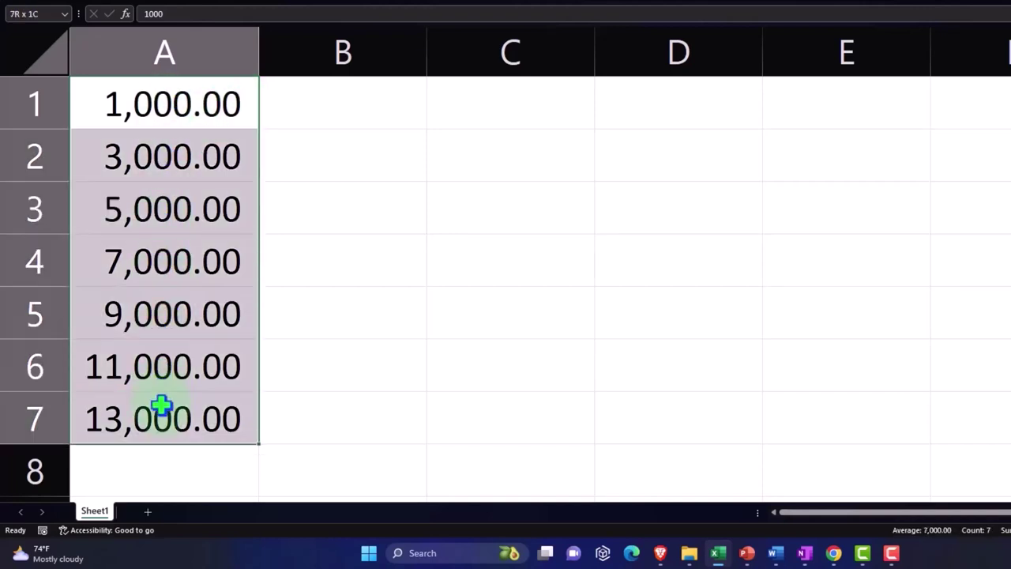
pyautogui.press('Delete')
pyautogui.hotkey('ctrl', 'Home')
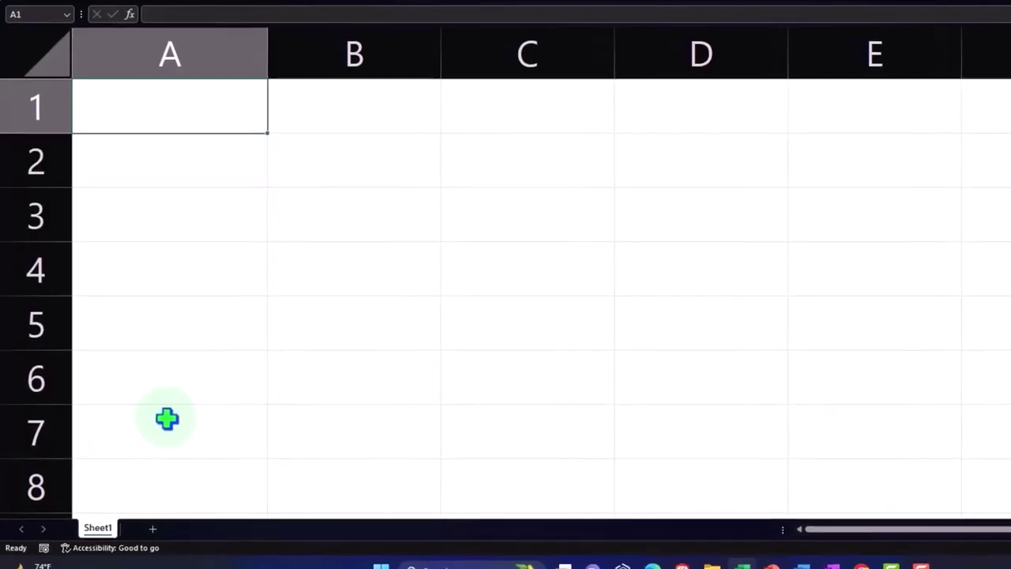
pyautogui.write('1000')
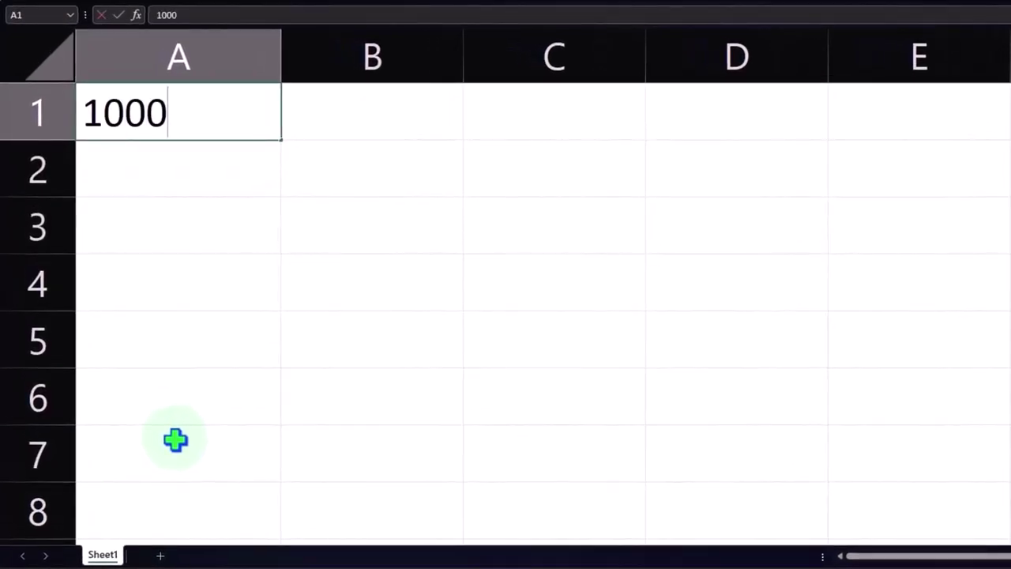
pyautogui.press('Return')
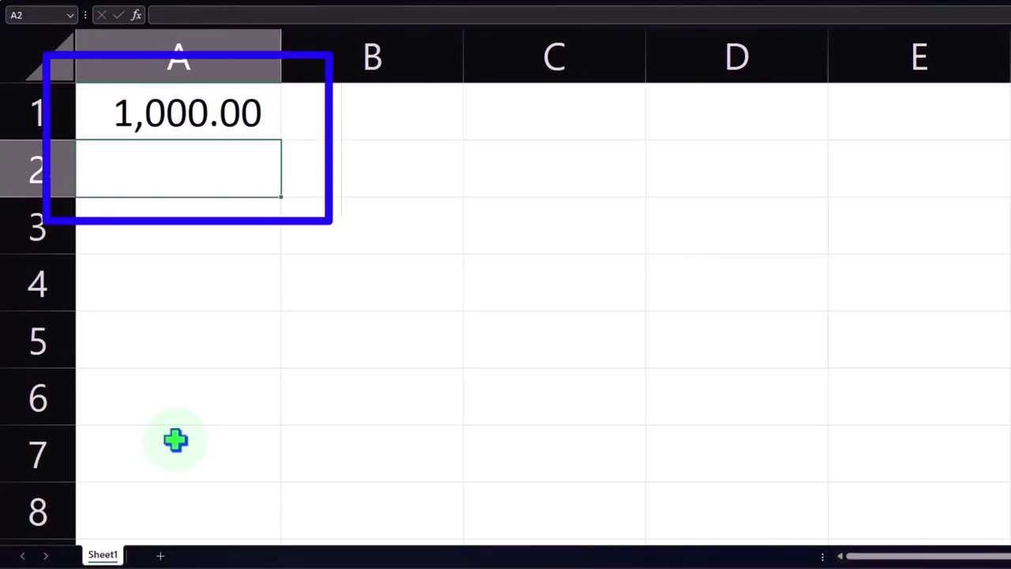
# Give A2 the formula =A1+1500, correcting an initial =A1*1500 entry.
pyautogui.write('=')
pyautogui.press('Up')
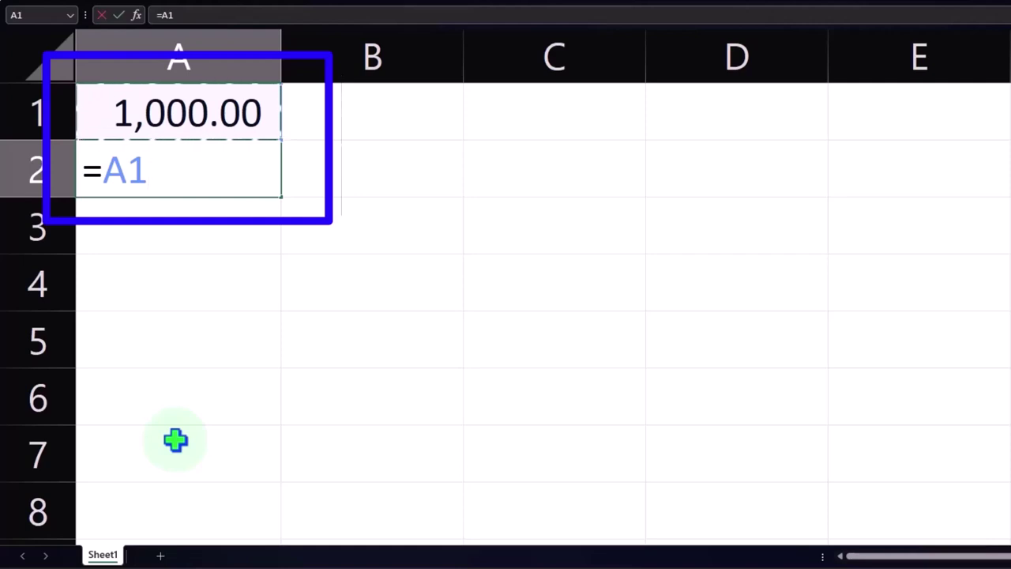
pyautogui.write('*1.')
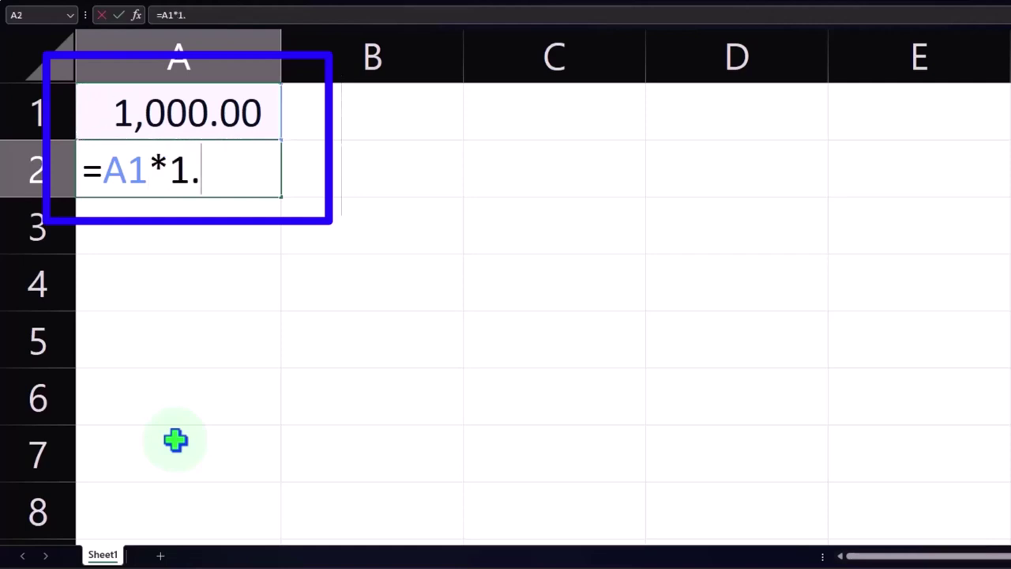
pyautogui.write('5')
pyautogui.press('BackSpace')
pyautogui.press('BackSpace')
pyautogui.write('500')
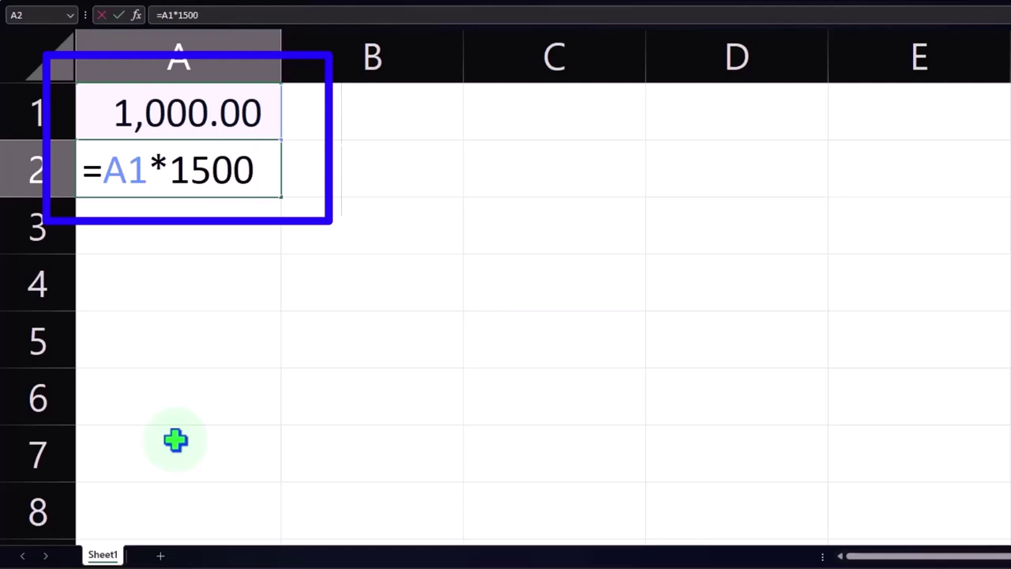
pyautogui.press('Return')
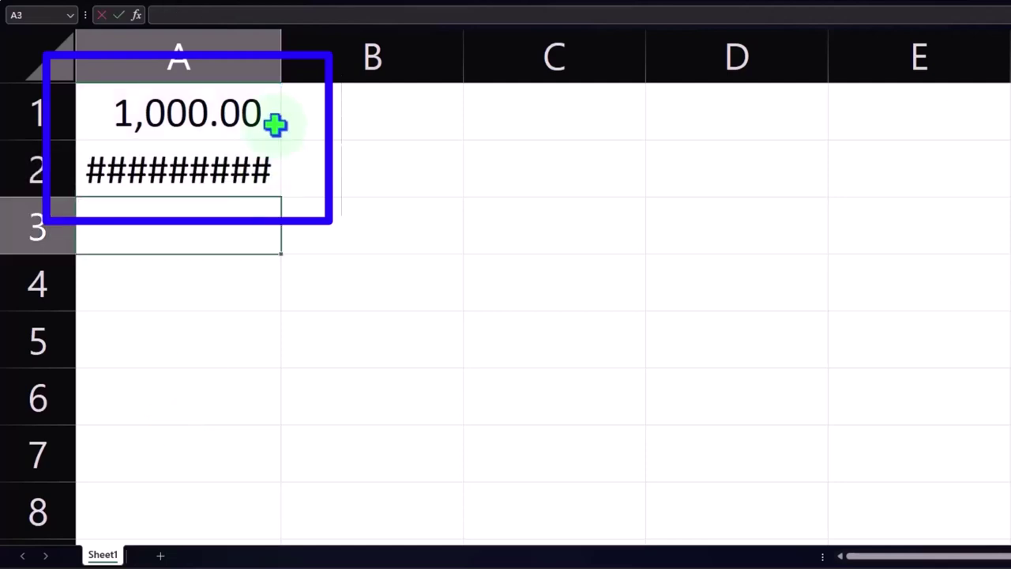
pyautogui.doubleClick(222, 178)
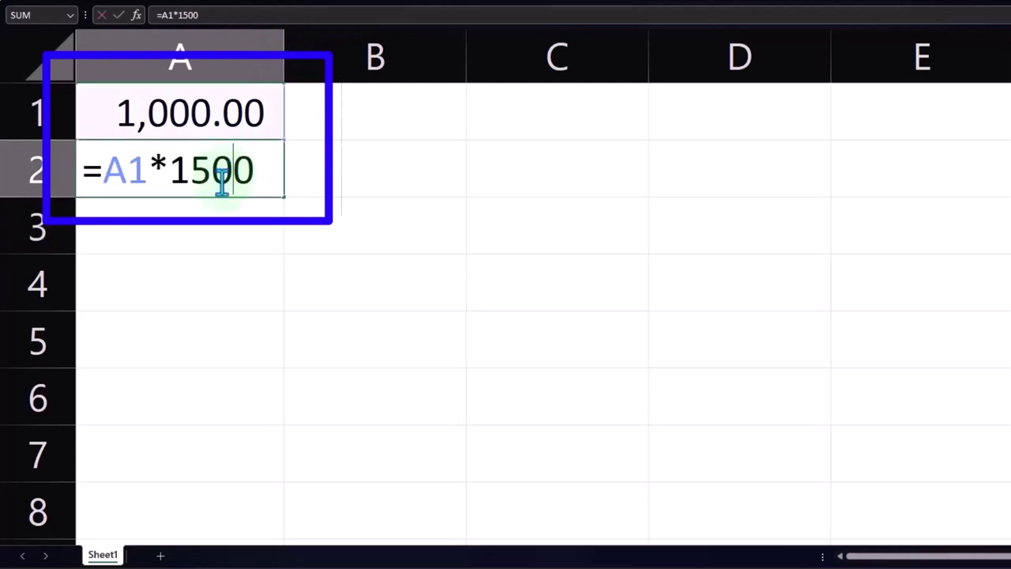
pyautogui.click(163, 170)
pyautogui.press('BackSpace')
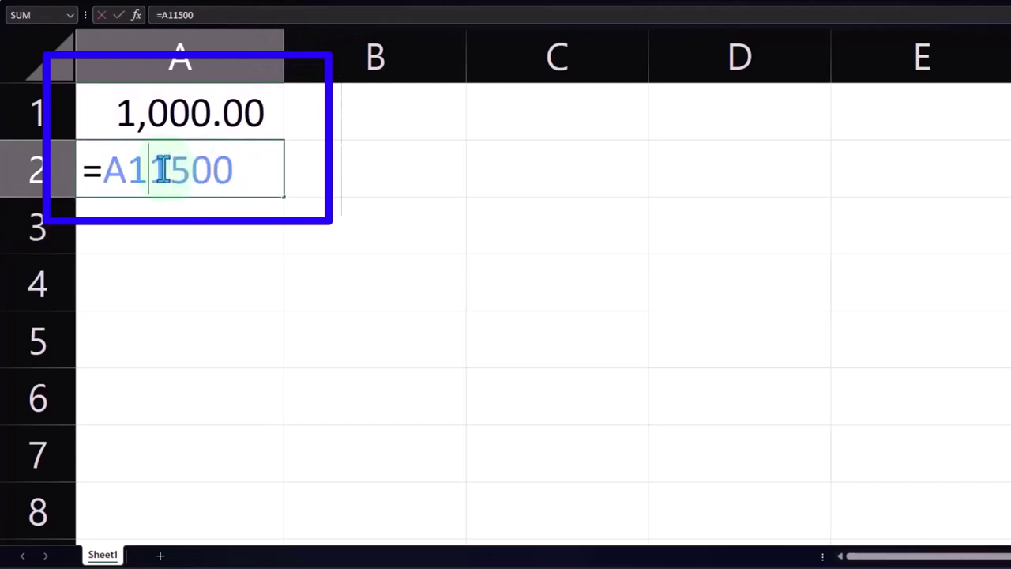
pyautogui.write('+')
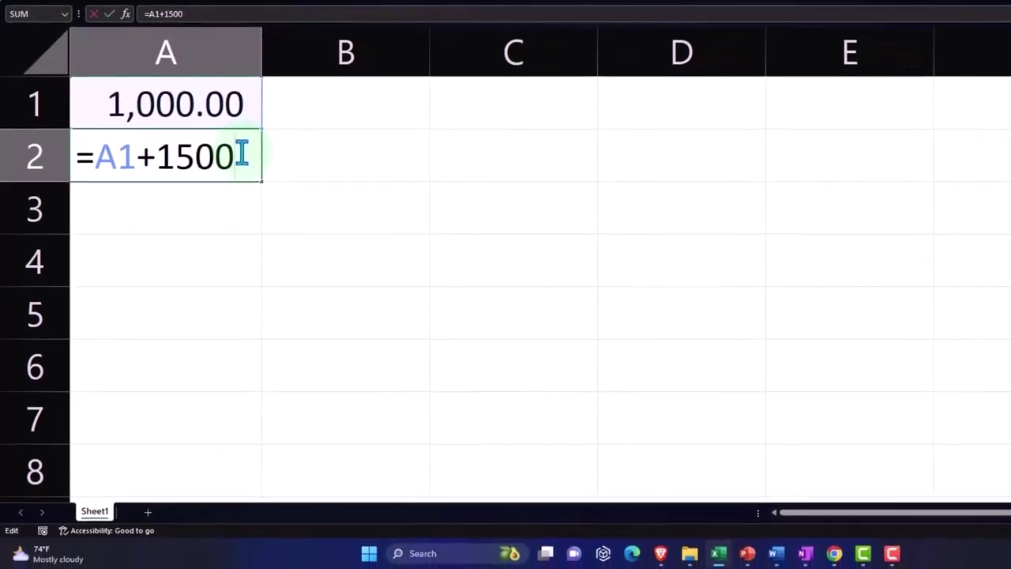
pyautogui.press('Return')
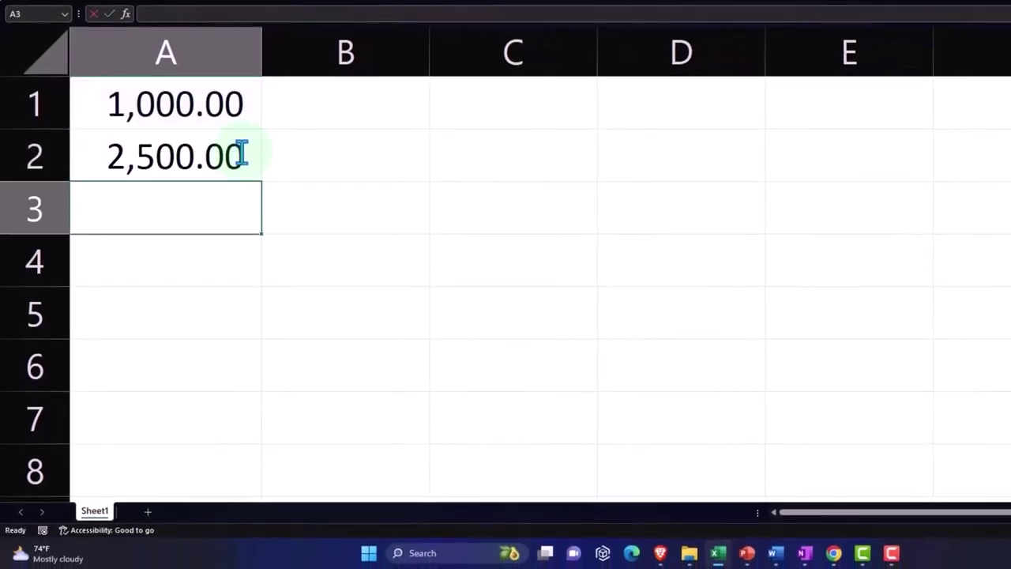
pyautogui.click(245, 163)
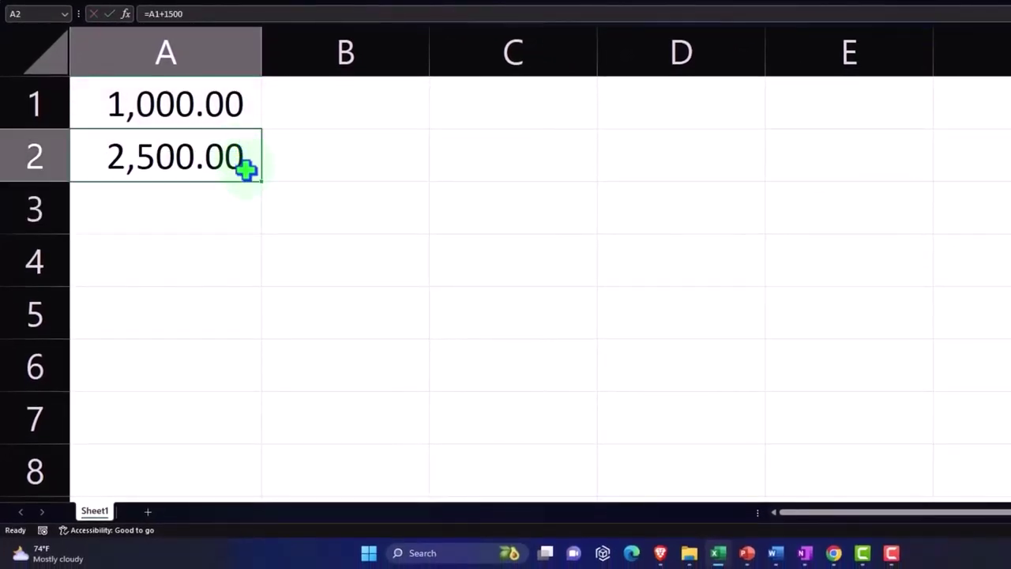
pyautogui.doubleClick(248, 171)
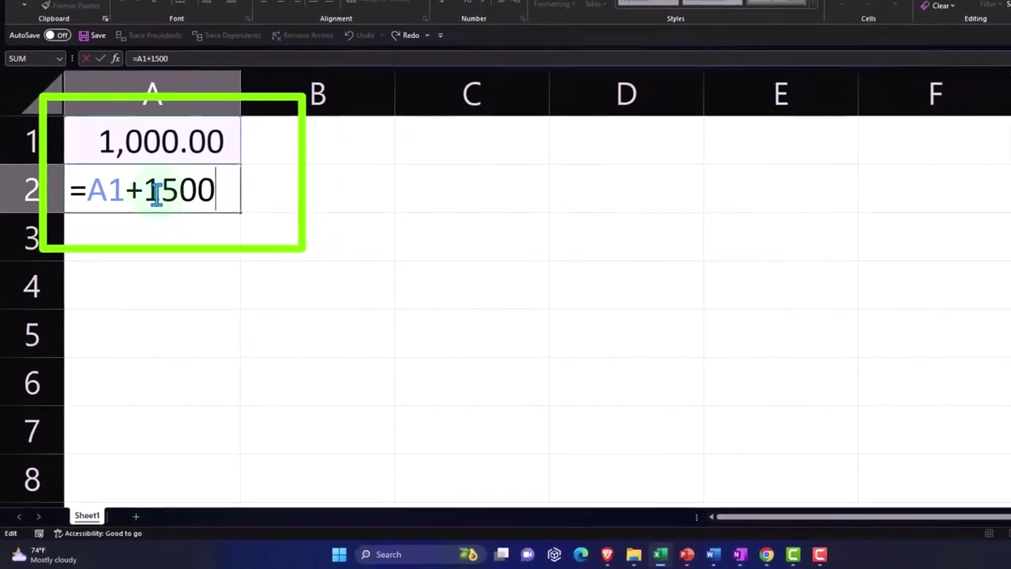
pyautogui.moveTo(149, 193); pyautogui.dragTo(213, 194)
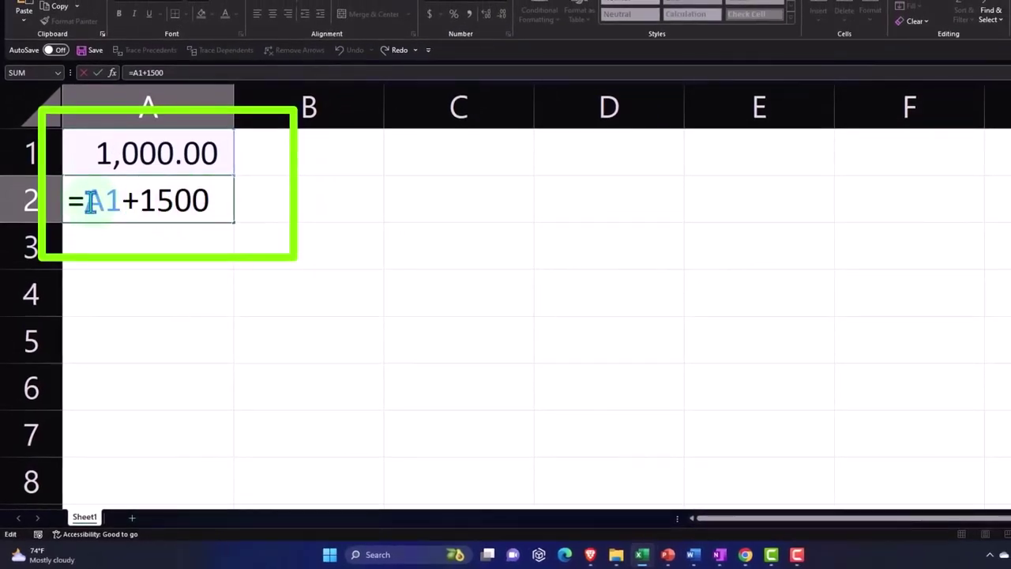
pyautogui.moveTo(85, 201)
pyautogui.mouseDown()
pyautogui.moveTo(109, 203)
pyautogui.moveTo(124, 183)
pyautogui.mouseUp()
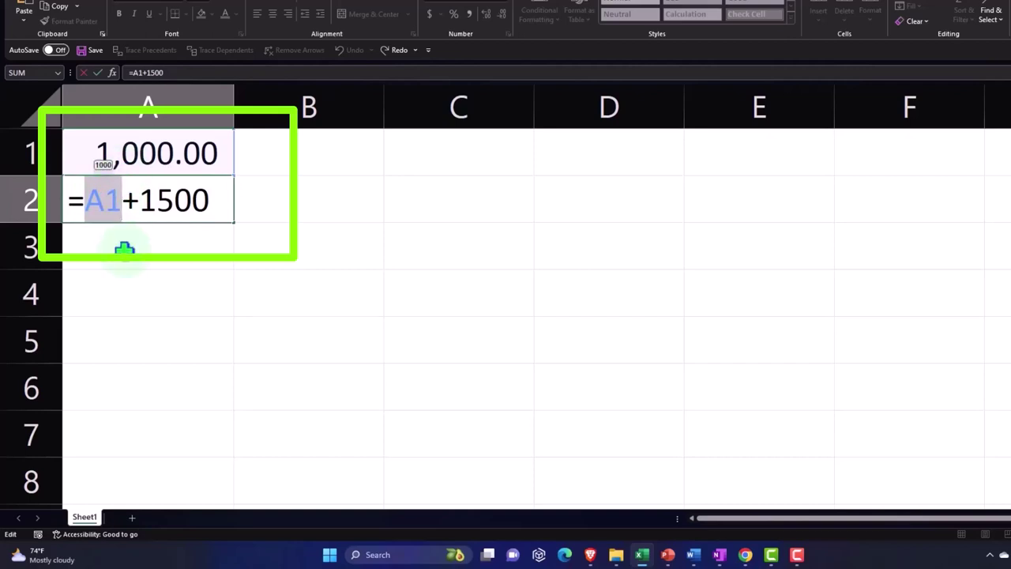
pyautogui.press('Return')
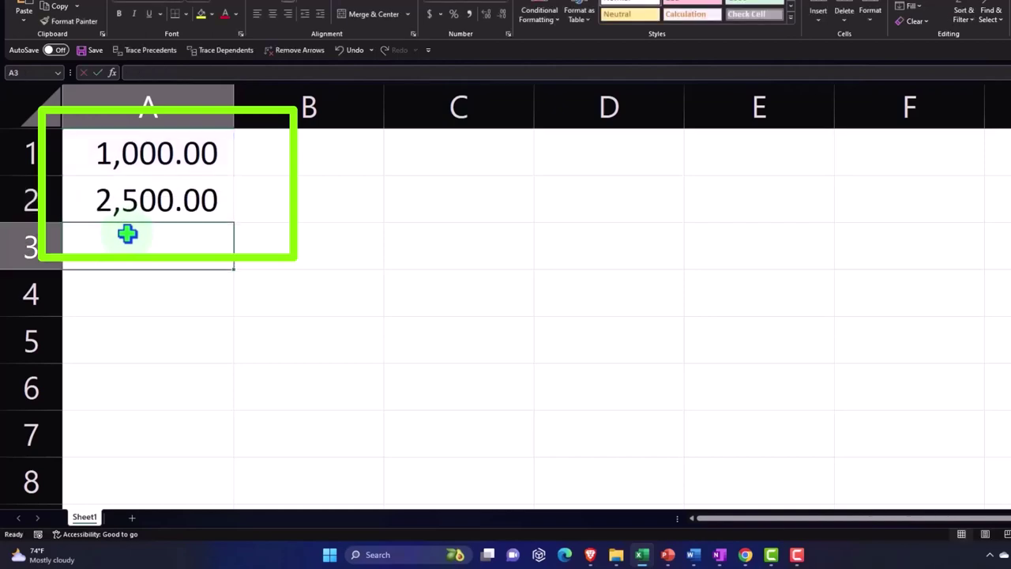
# Fill A2's +1500 formula down through A7, checking A3 holds =A2+1500.
pyautogui.click(180, 211)
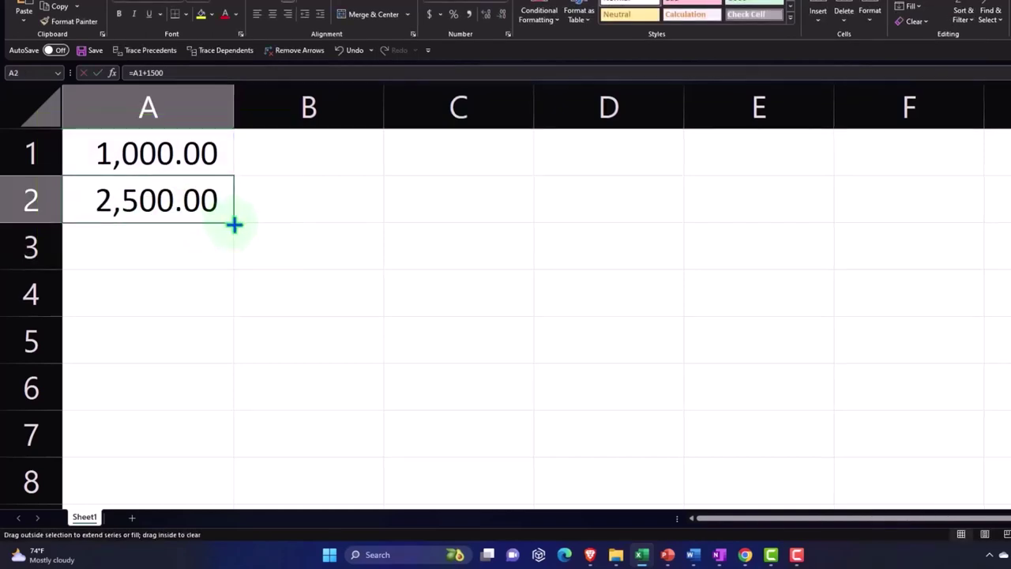
pyautogui.moveTo(235, 224); pyautogui.dragTo(231, 254)
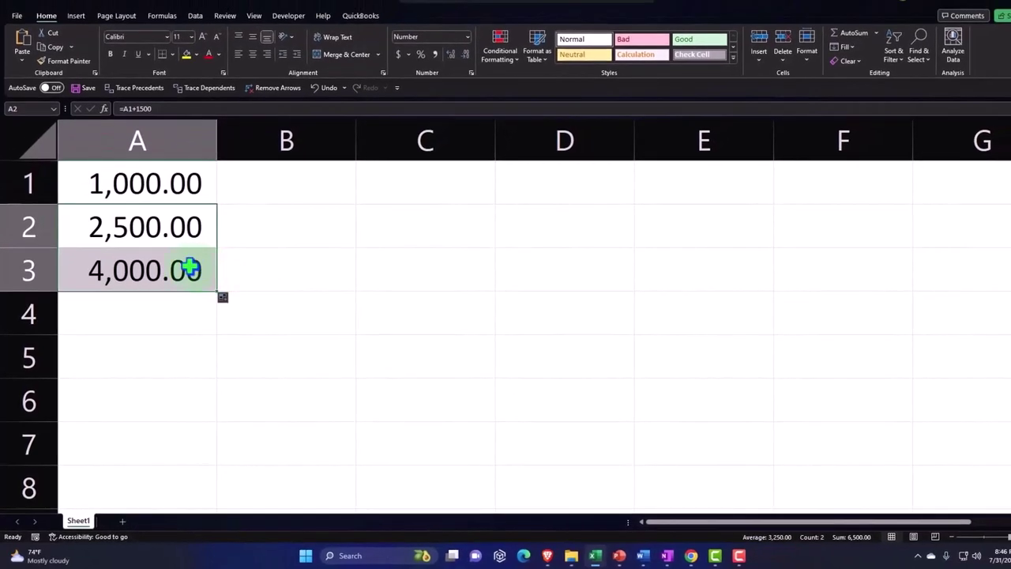
pyautogui.doubleClick(191, 270)
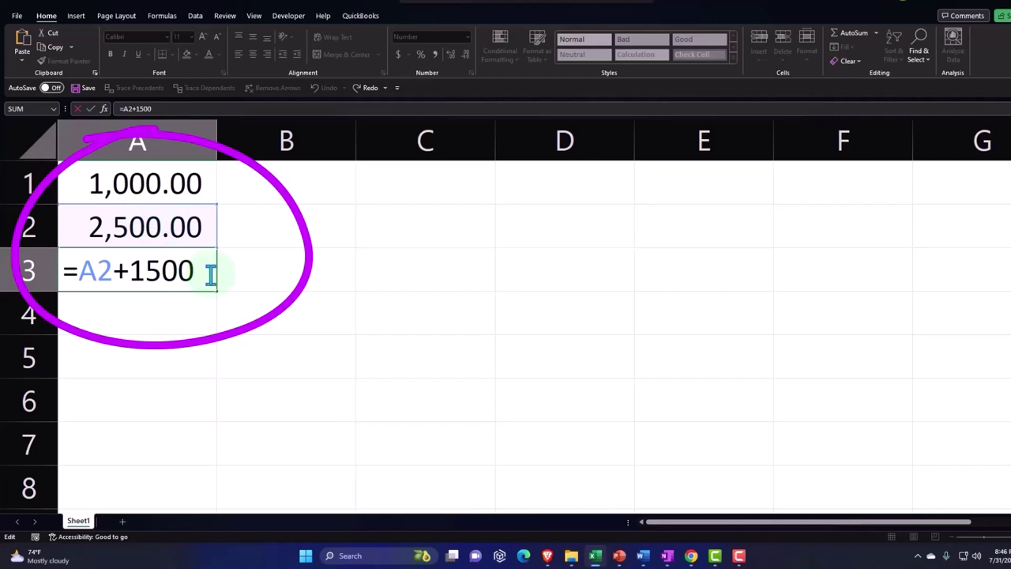
pyautogui.press('Return')
pyautogui.click(200, 273)
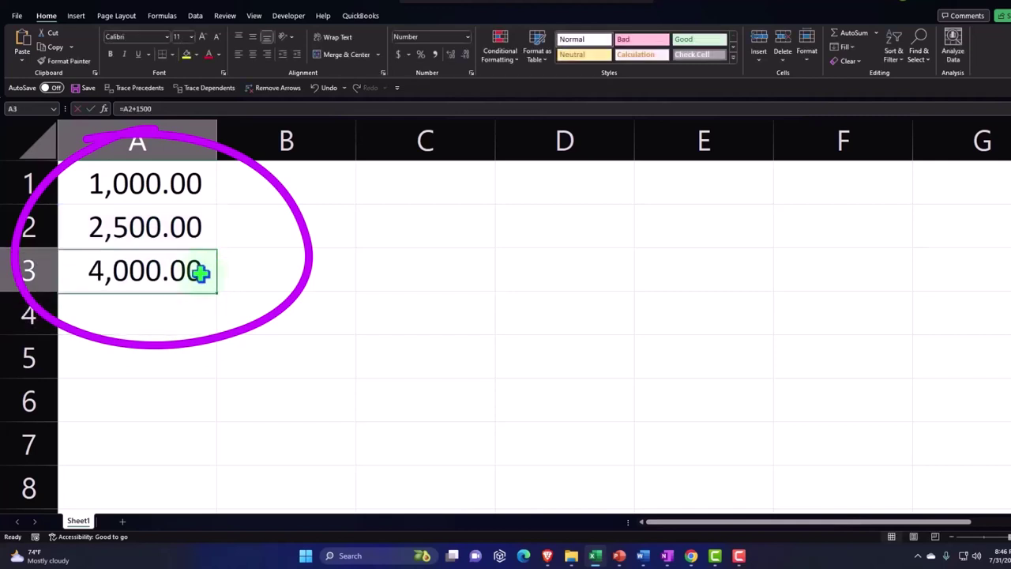
pyautogui.moveTo(218, 295); pyautogui.dragTo(223, 450)
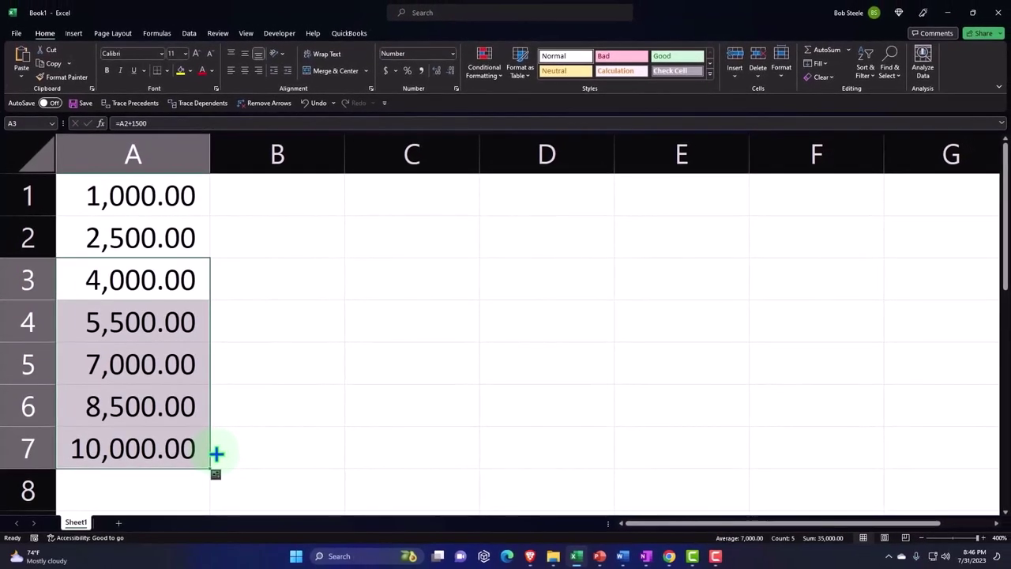
# Review A2's formula and select A2:A7 for clearing.
pyautogui.doubleClick(166, 239)
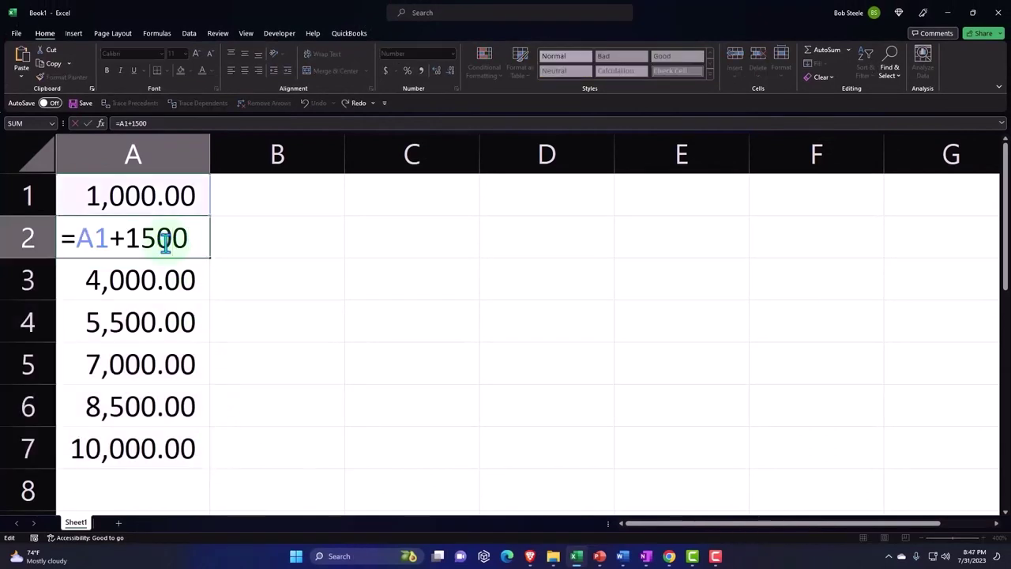
pyautogui.press('Return')
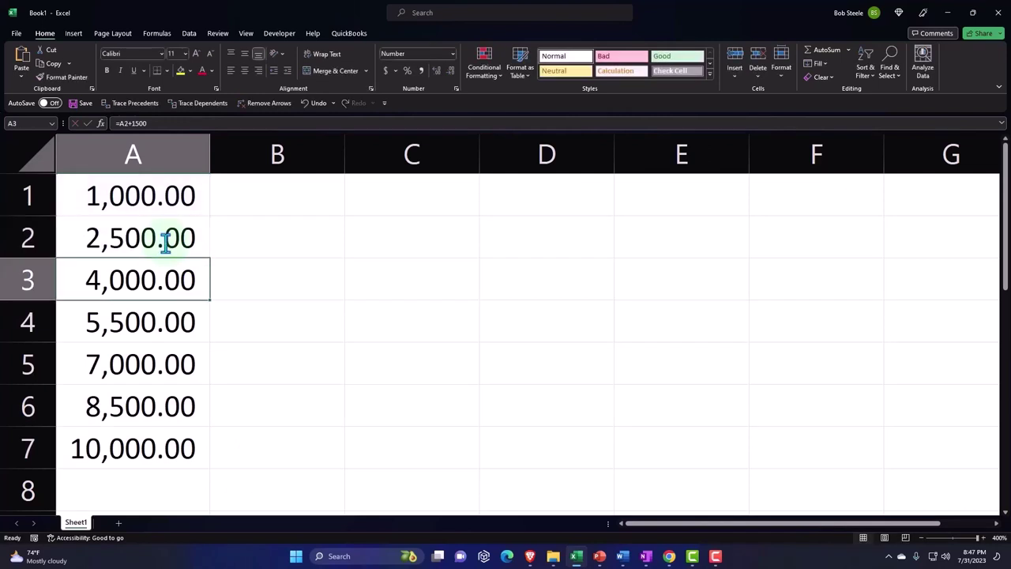
pyautogui.moveTo(165, 237); pyautogui.dragTo(155, 433)
# Clear A2:A7 and enter =A1*1.07 in A2, showing 1,070.00.
pyautogui.press('Delete')
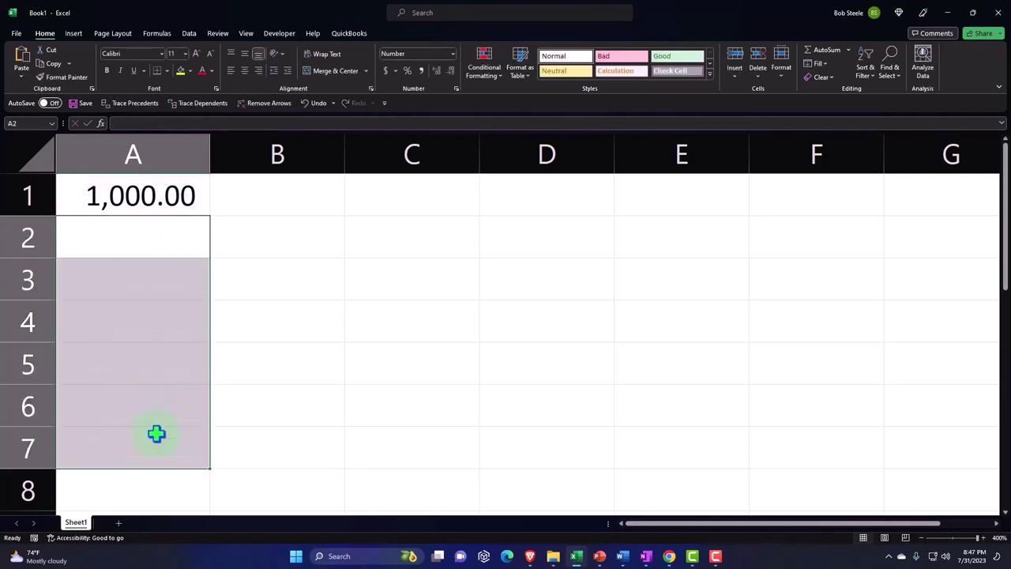
pyautogui.write('=')
pyautogui.press('Up')
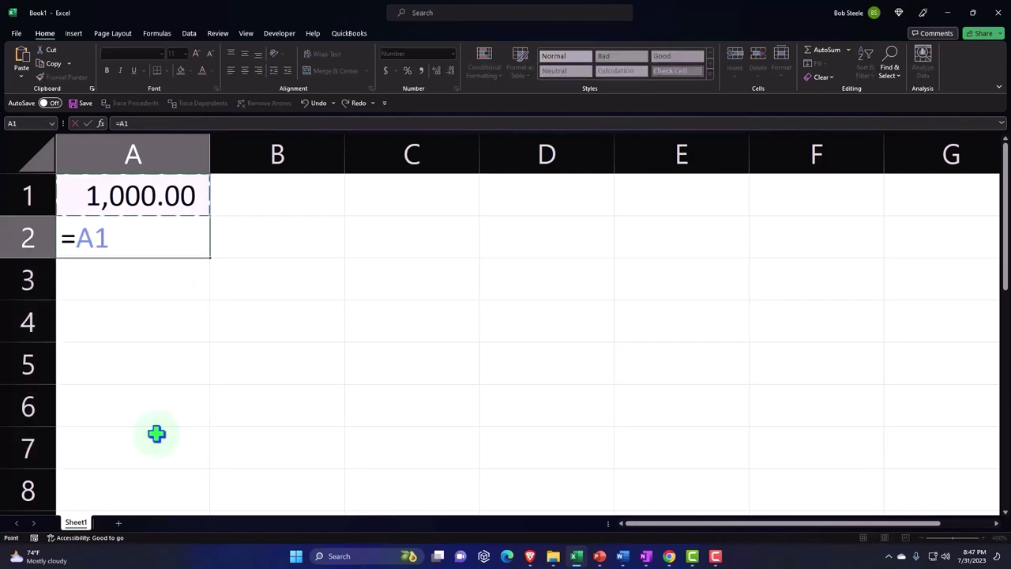
pyautogui.write('*1')
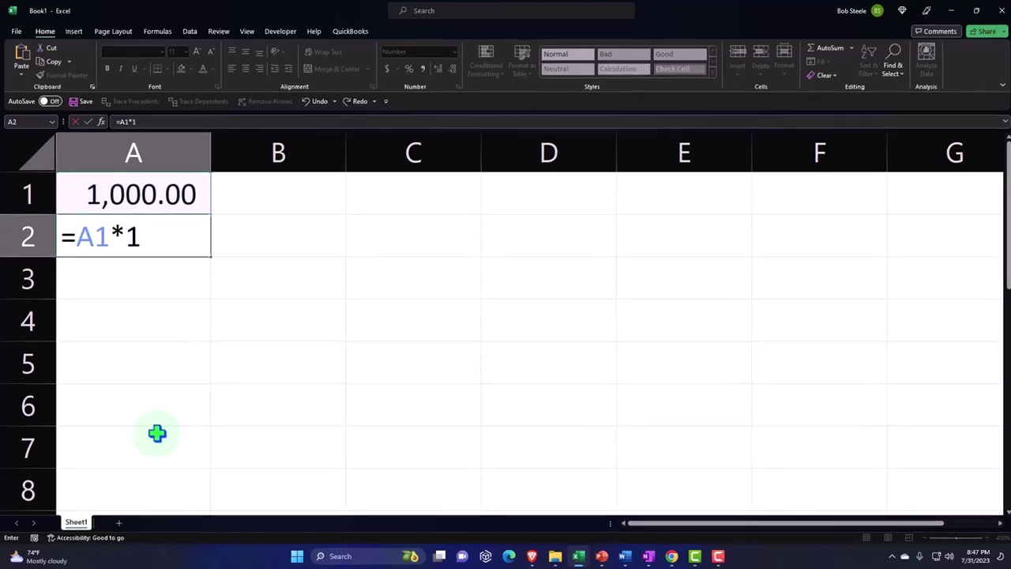
pyautogui.write('.')
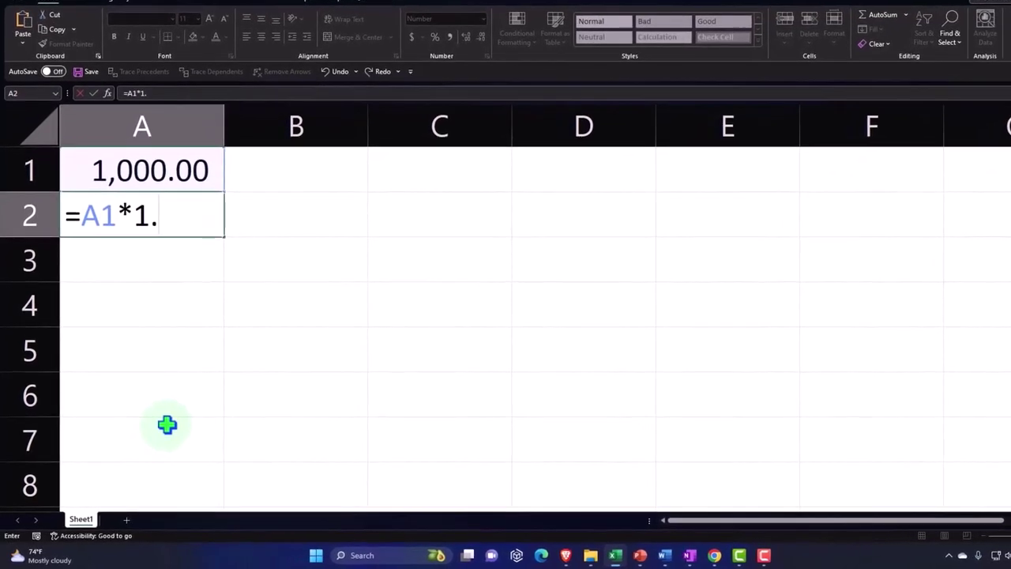
pyautogui.write('07')
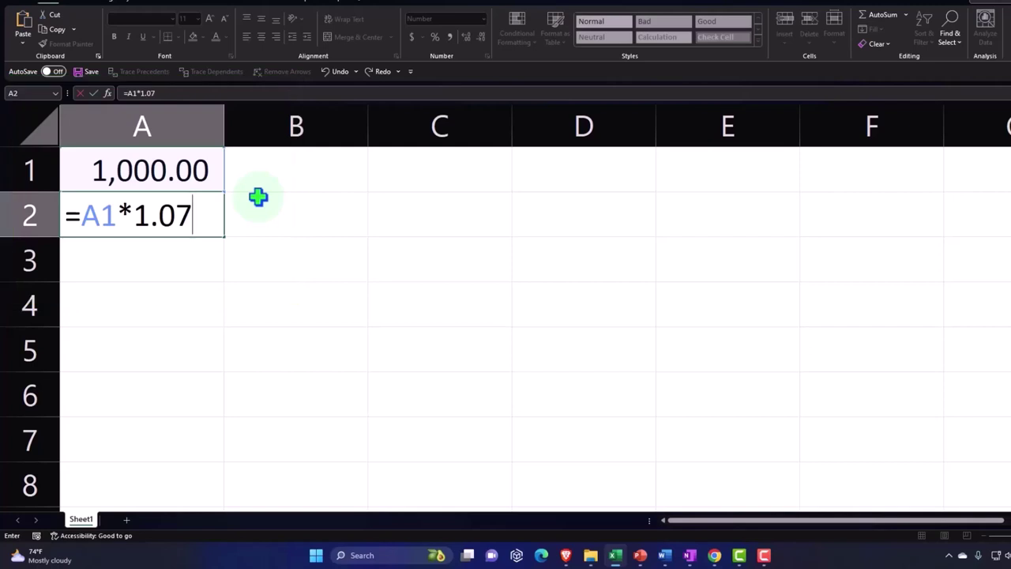
pyautogui.press('Return')
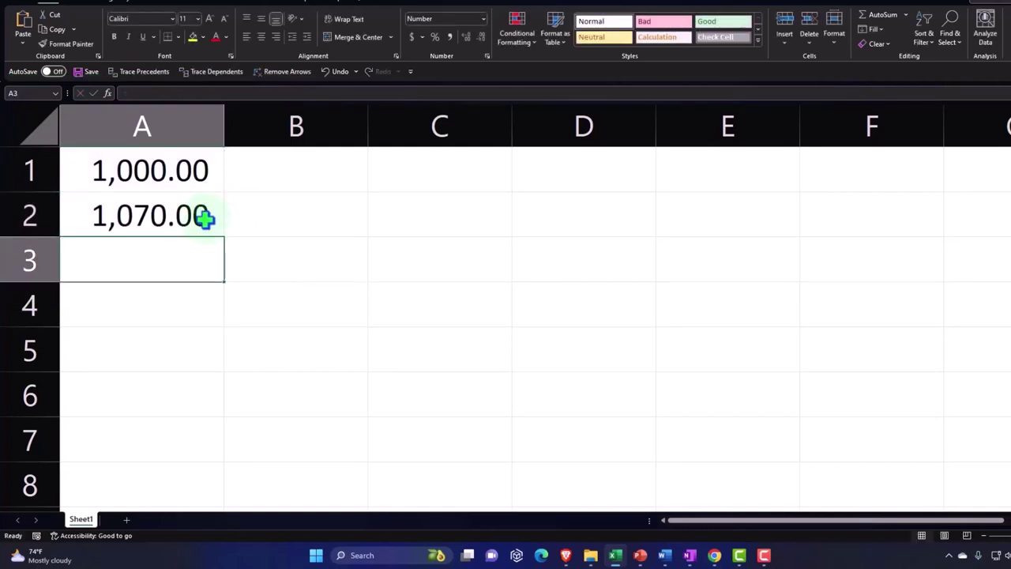
# Fill A2's =A1*1.07 formula down to A7, reaching 1,500.73, and check A3's =A2*1.07.
pyautogui.click(205, 209)
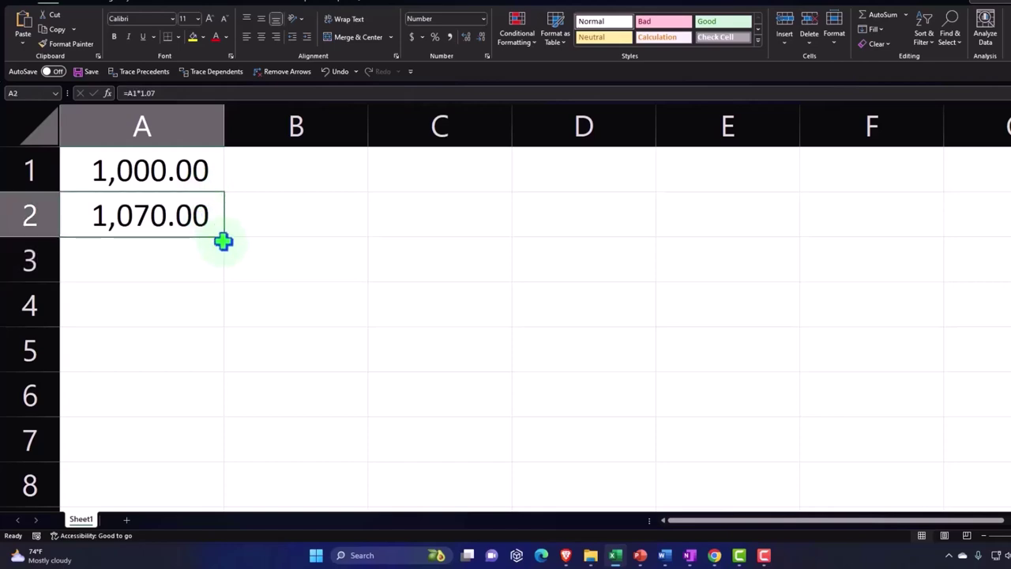
pyautogui.moveTo(226, 238); pyautogui.dragTo(227, 439)
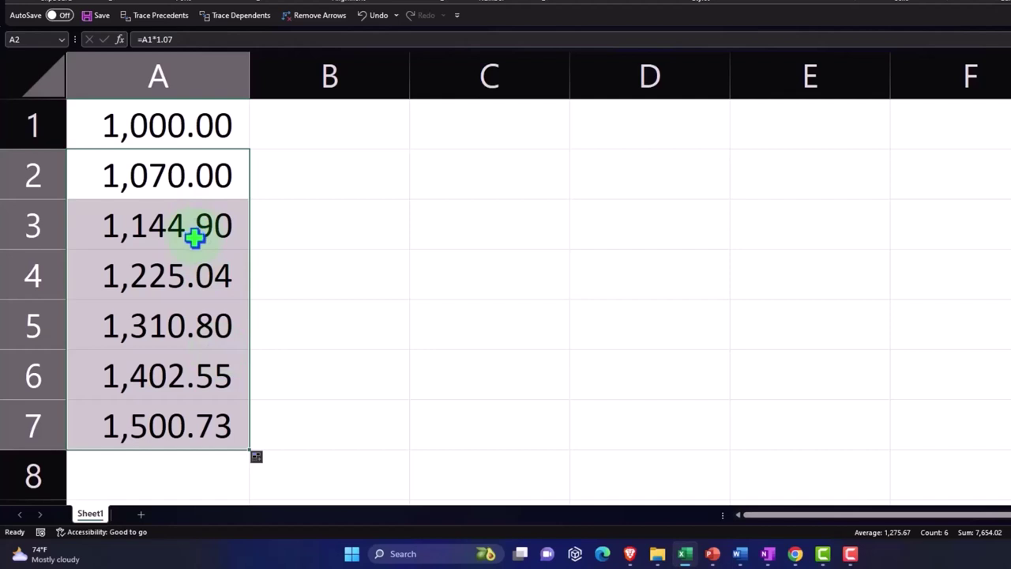
pyautogui.click(159, 223)
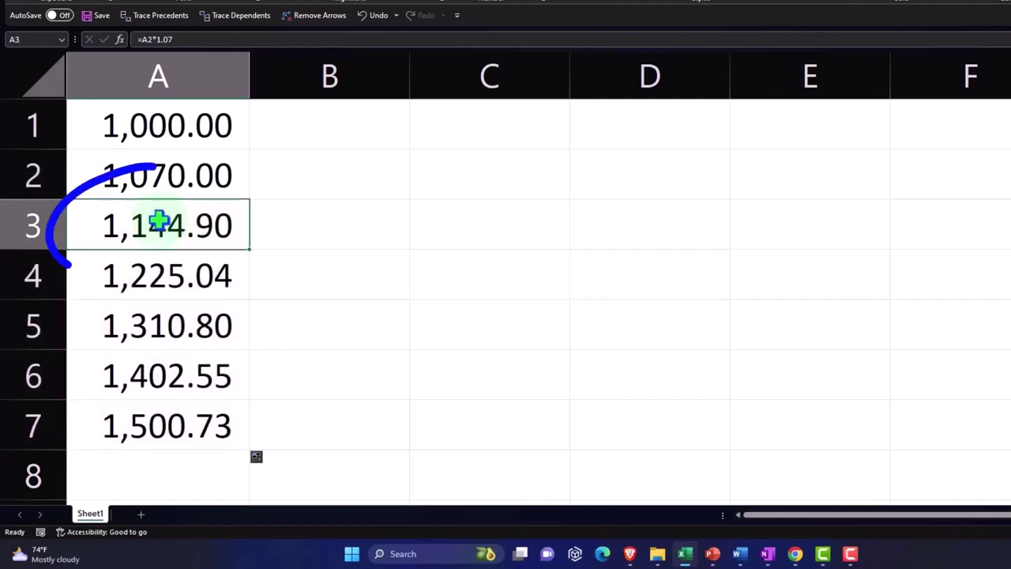
pyautogui.doubleClick(159, 222)
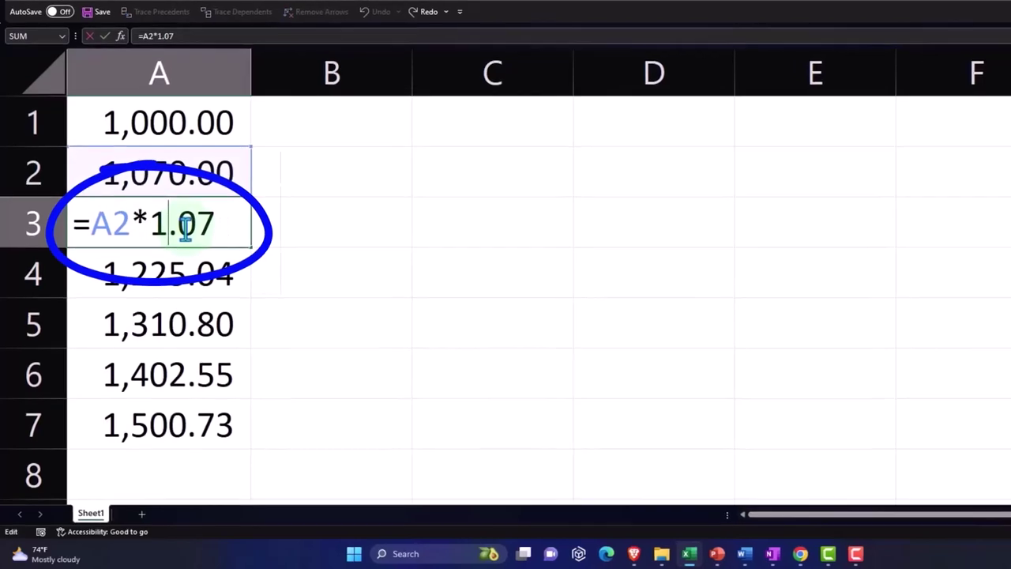
pyautogui.press('Return')
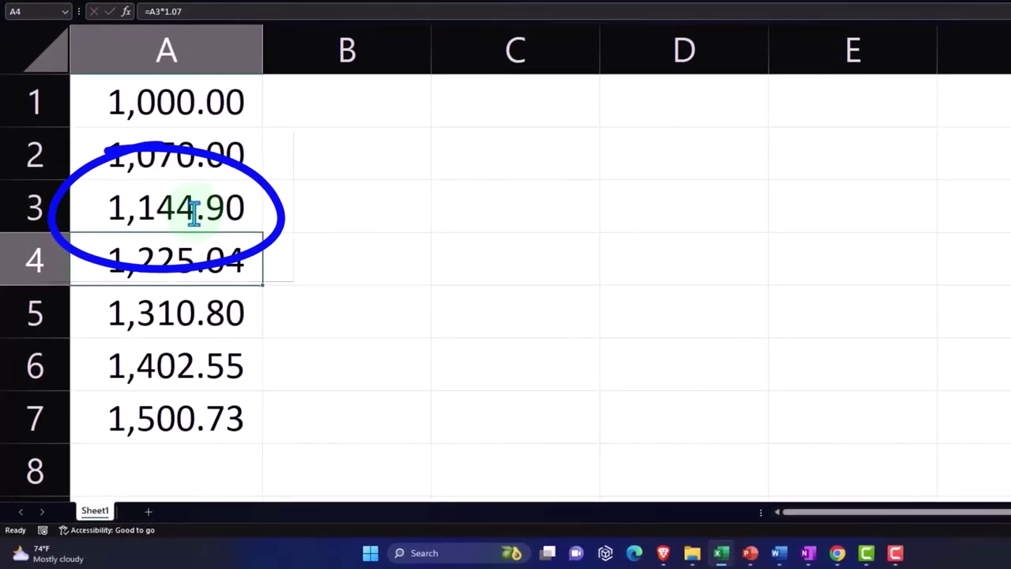
# Copy A1:A7 and paste it into D1:D7 as values only, confirming D3 holds 1144.9.
pyautogui.moveTo(187, 106); pyautogui.dragTo(190, 397)
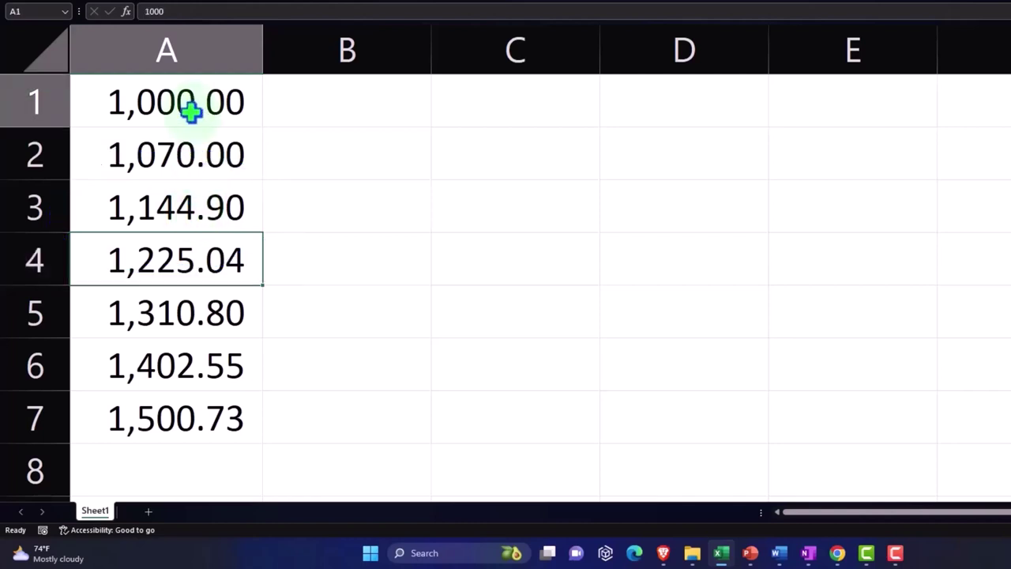
pyautogui.hotkey('ctrl', 'c')
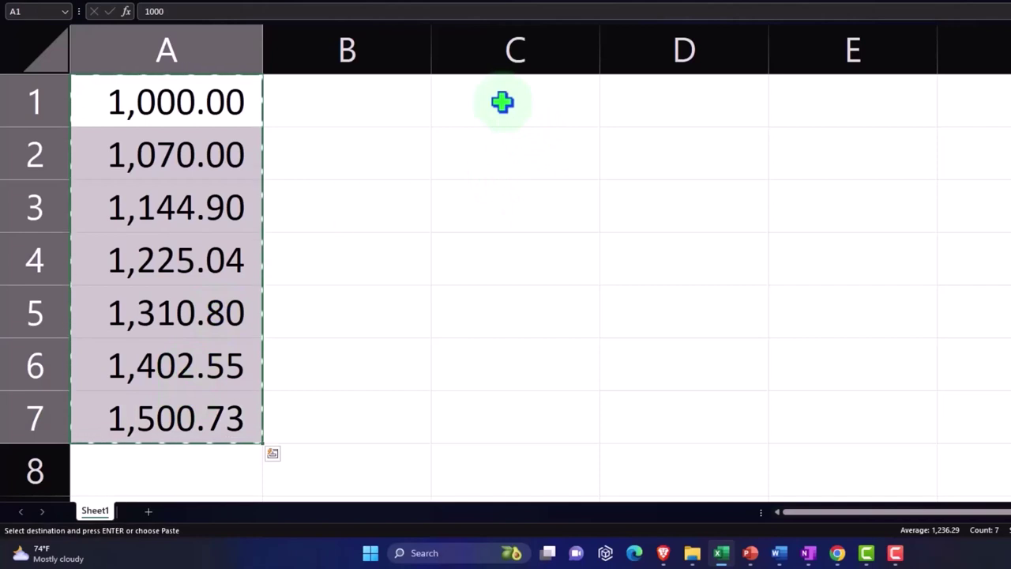
pyautogui.click(643, 97)
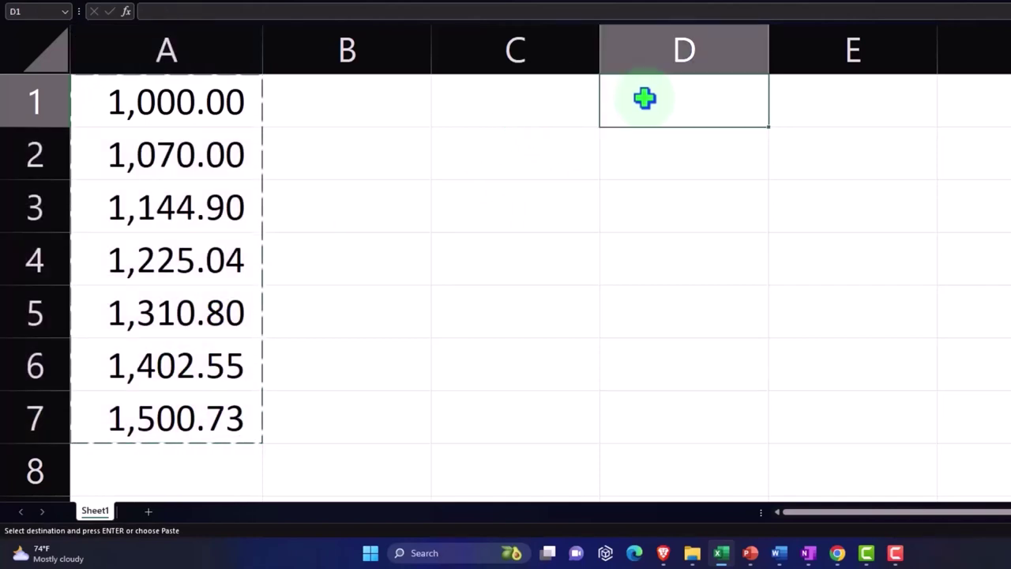
pyautogui.rightClick(644, 98)
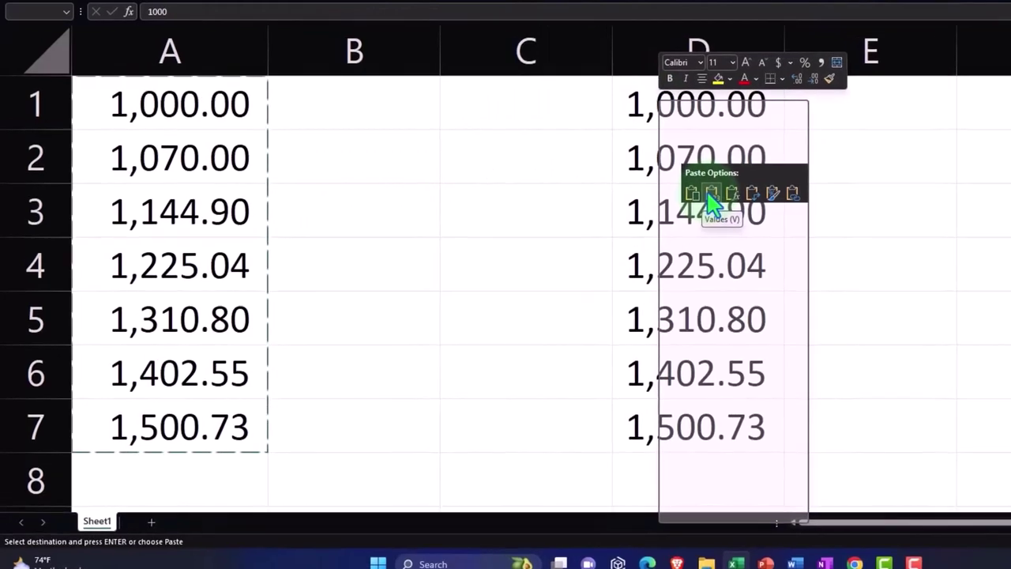
pyautogui.click(697, 189)
pyautogui.doubleClick(768, 229)
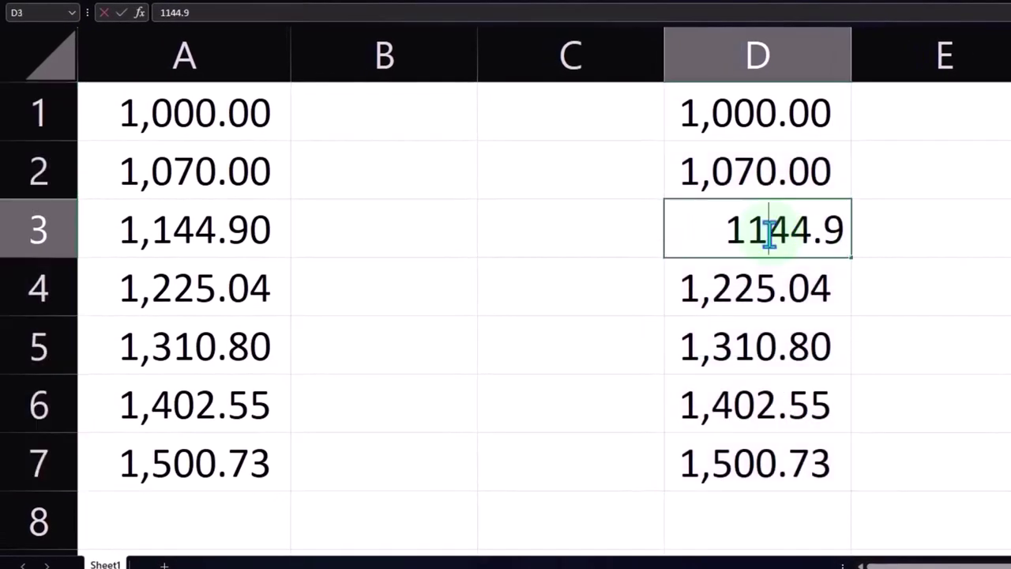
pyautogui.press('Return')
pyautogui.press('Up')
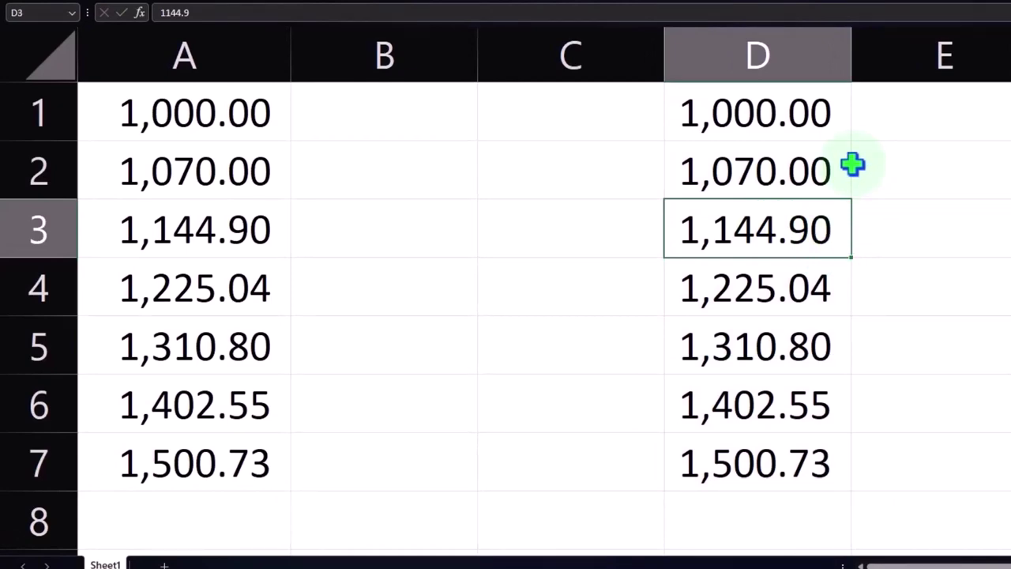
pyautogui.moveTo(825, 113); pyautogui.dragTo(798, 448)
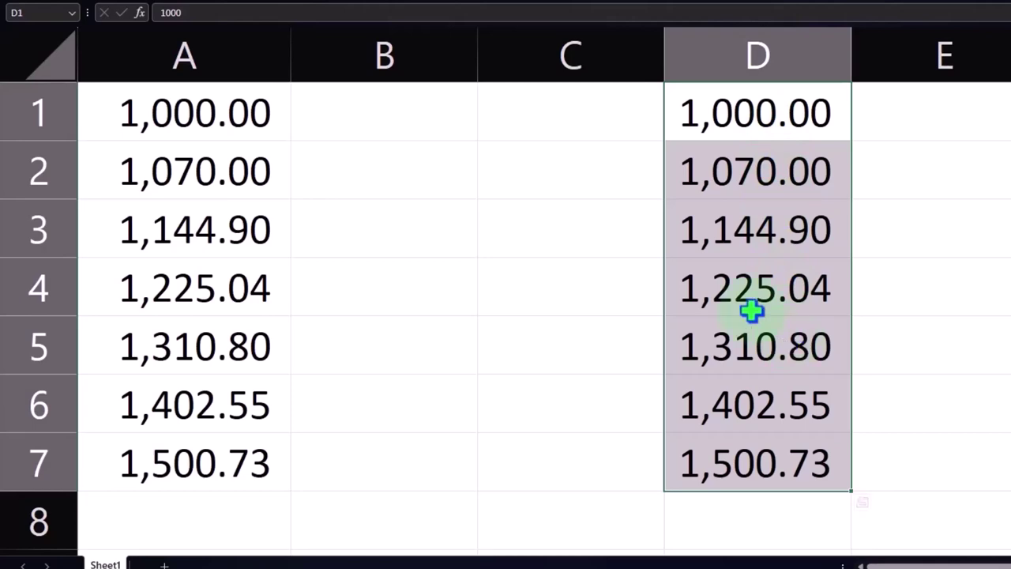
# Enter =RAND() in C1, currently showing 0.91.
pyautogui.click(542, 131)
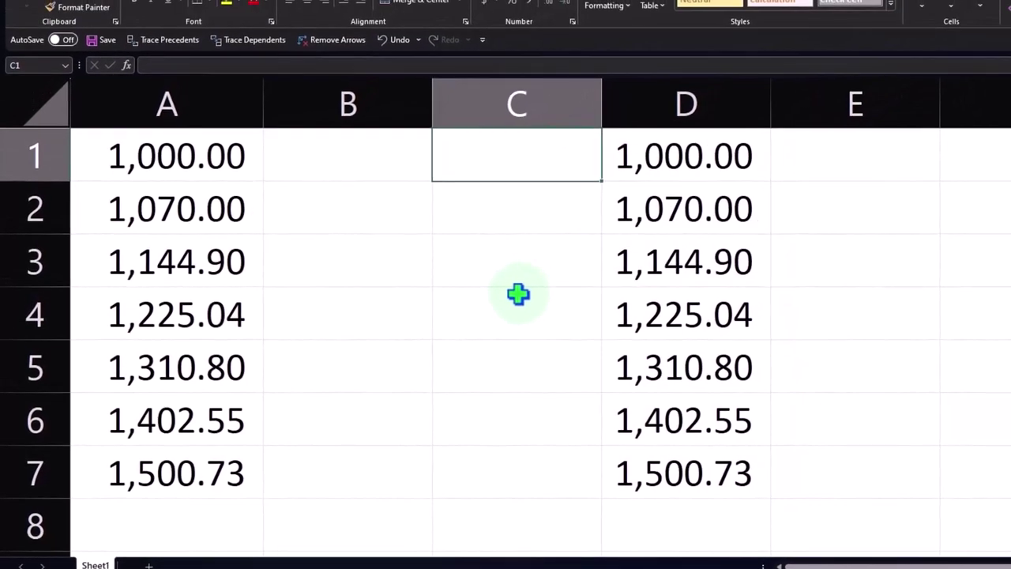
pyautogui.write('=ran')
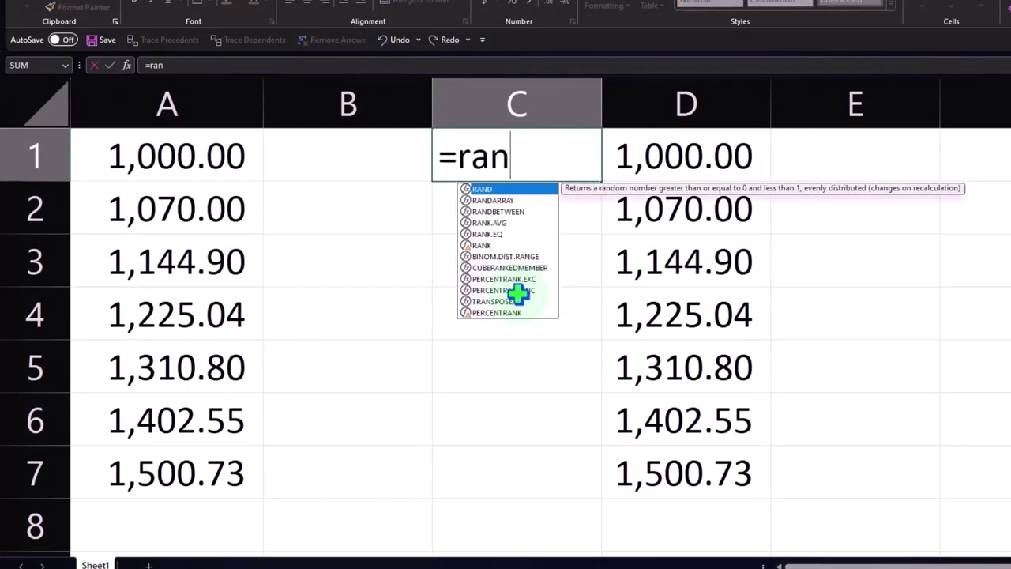
pyautogui.write('d')
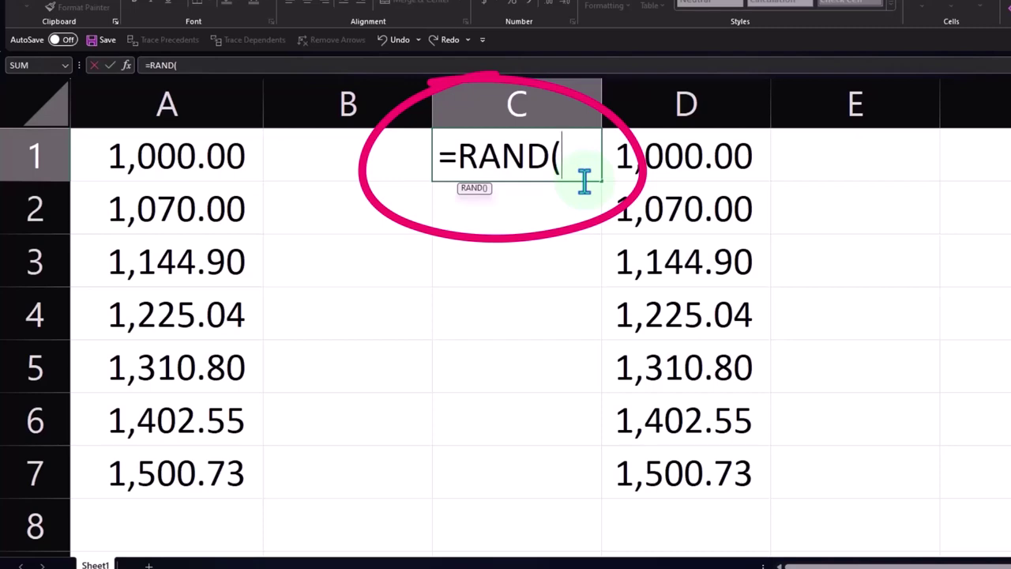
pyautogui.press('Return')
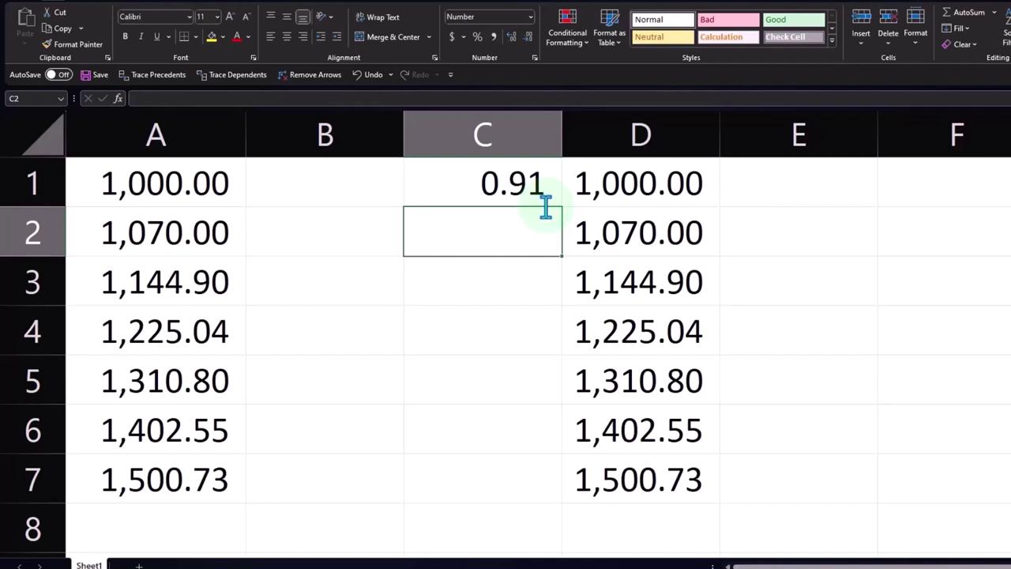
pyautogui.click(532, 192)
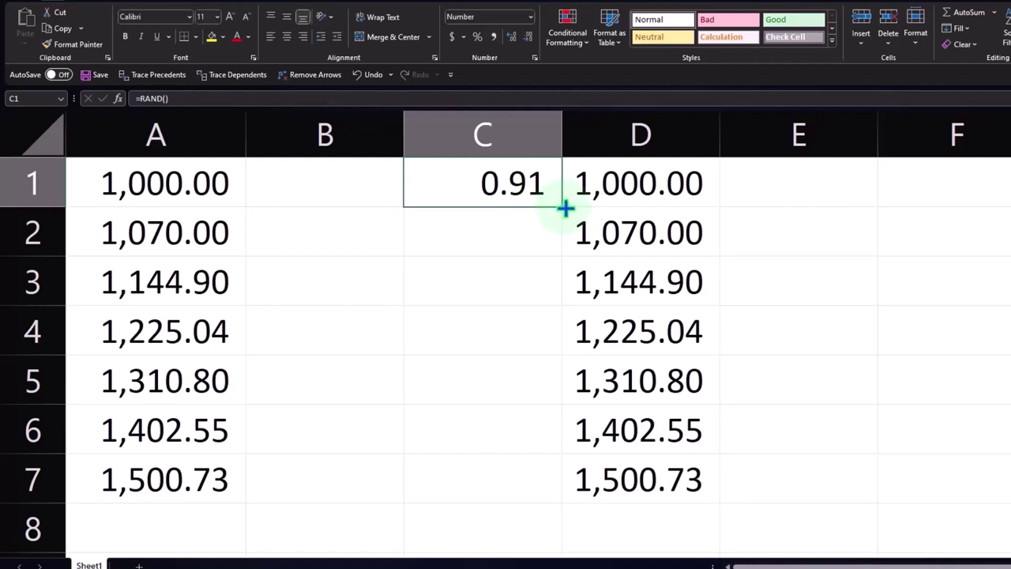
# Copy C1's RAND formula down to C7 and re-enter cells to force recalculation.
pyautogui.moveTo(562, 209); pyautogui.dragTo(567, 491)
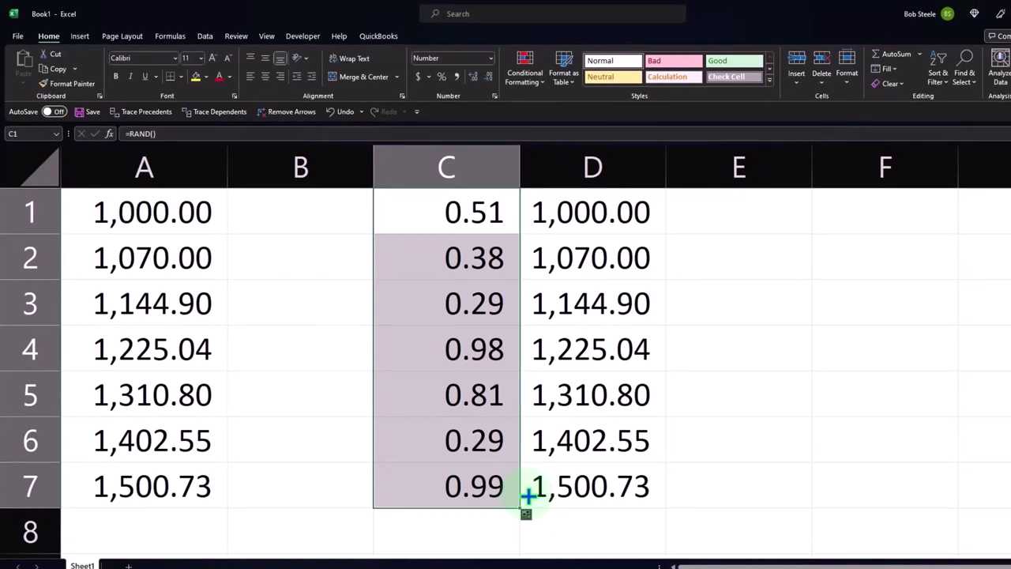
pyautogui.doubleClick(466, 305)
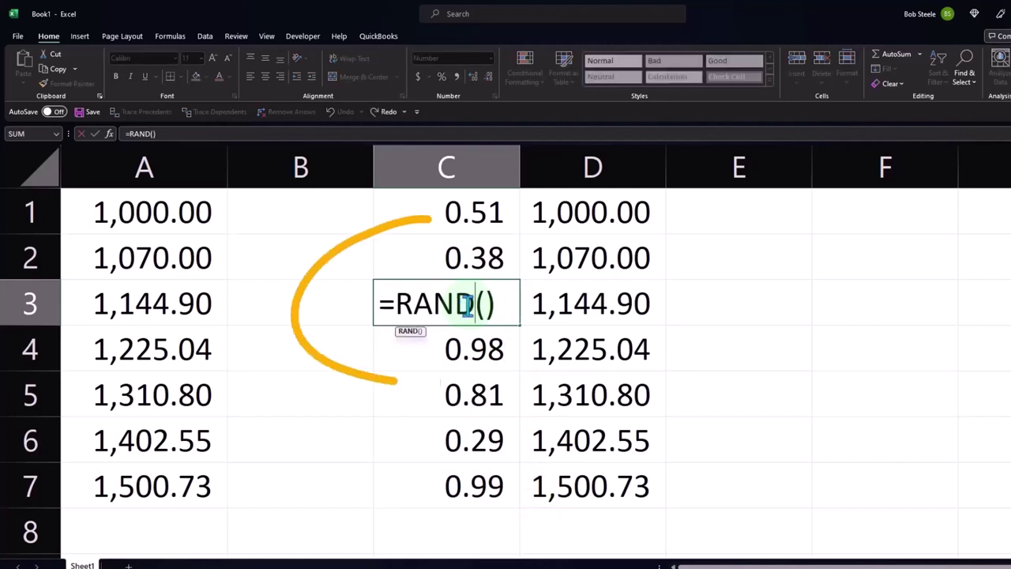
pyautogui.press('Return')
pyautogui.doubleClick(467, 306)
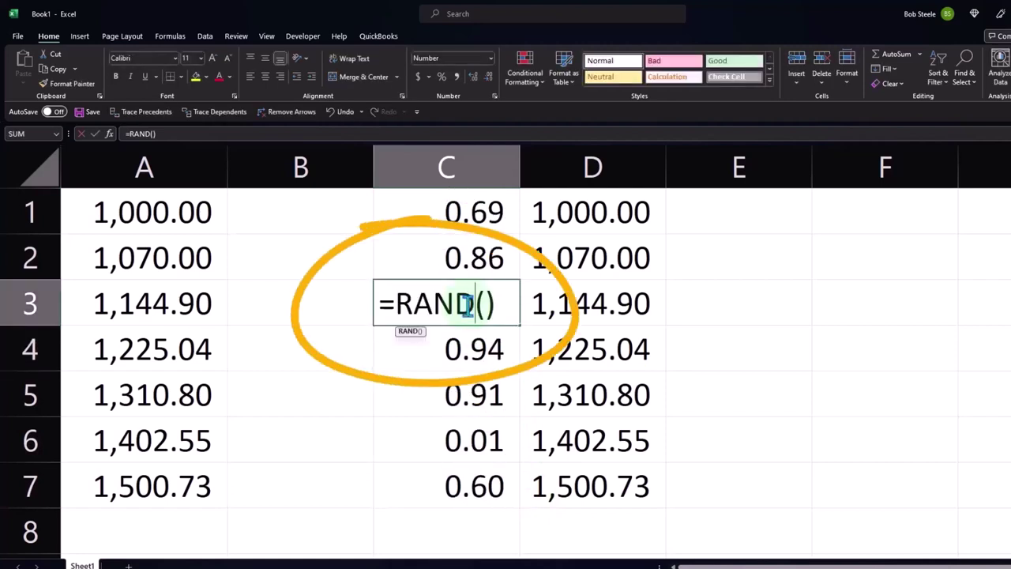
pyautogui.press('Return')
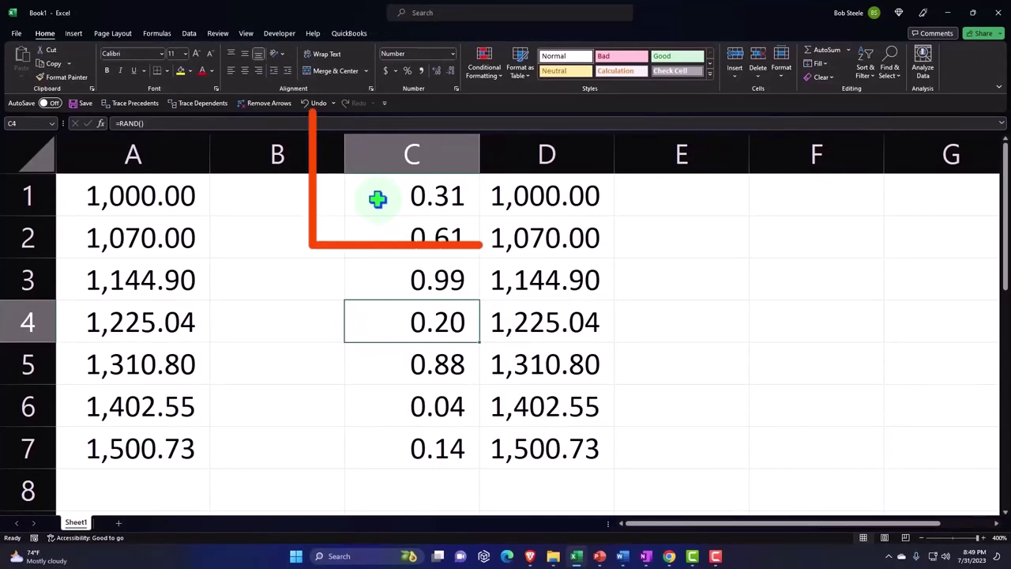
pyautogui.doubleClick(377, 199)
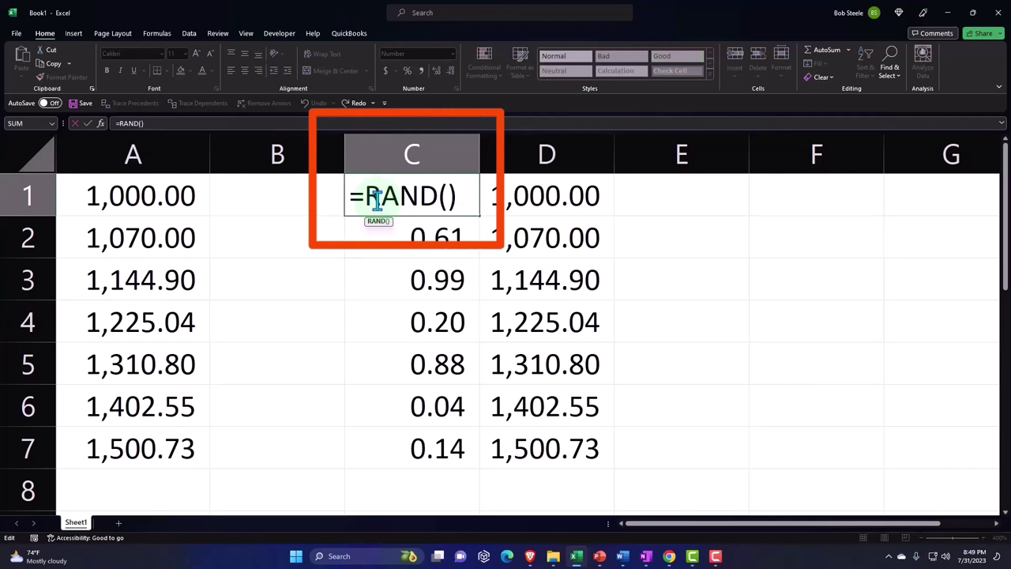
pyautogui.press('Return')
pyautogui.moveTo(377, 229); pyautogui.dragTo(376, 435)
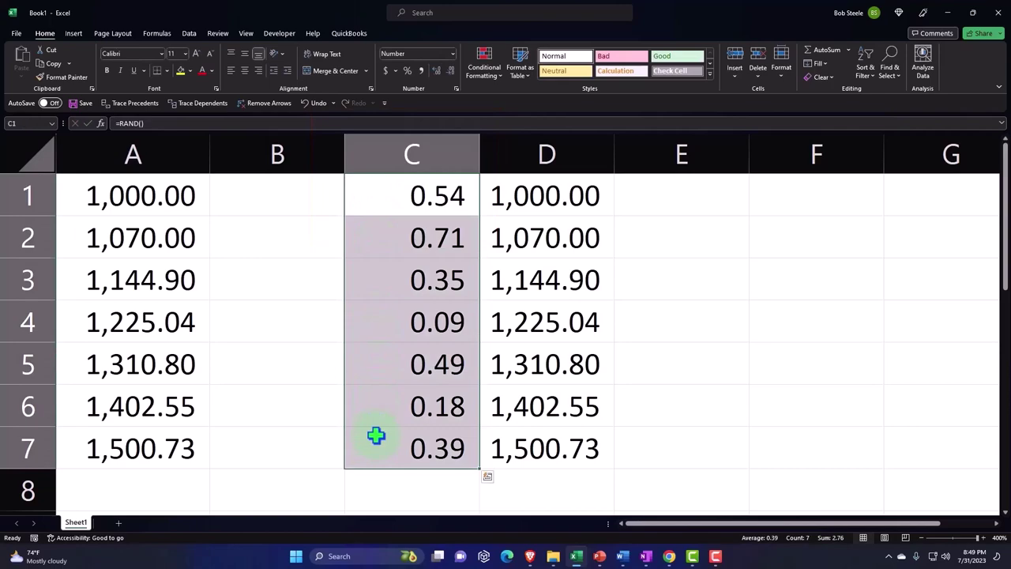
# Copy column C's random numbers and paste them back over themselves as values.
pyautogui.rightClick(392, 275)
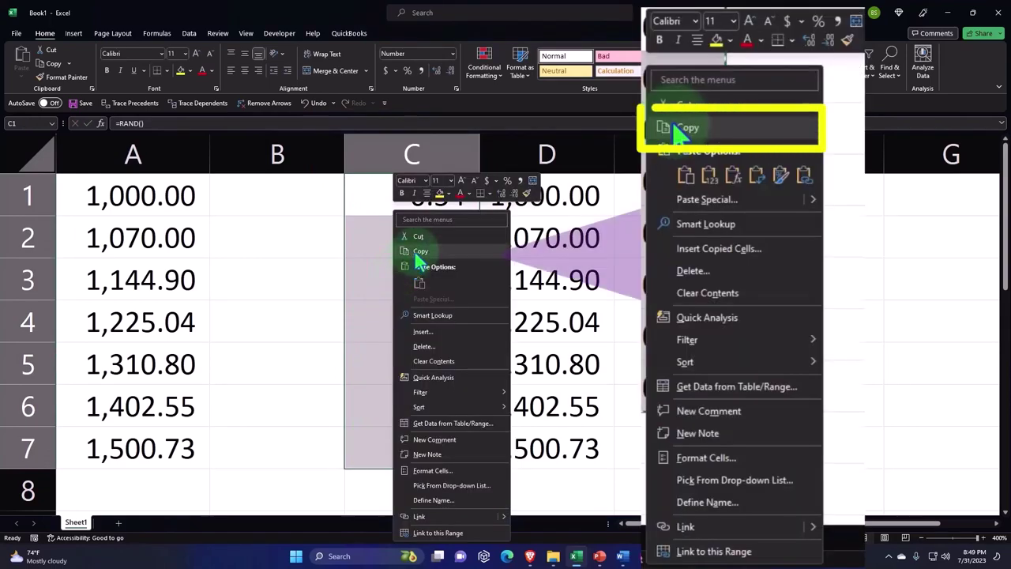
pyautogui.click(417, 252)
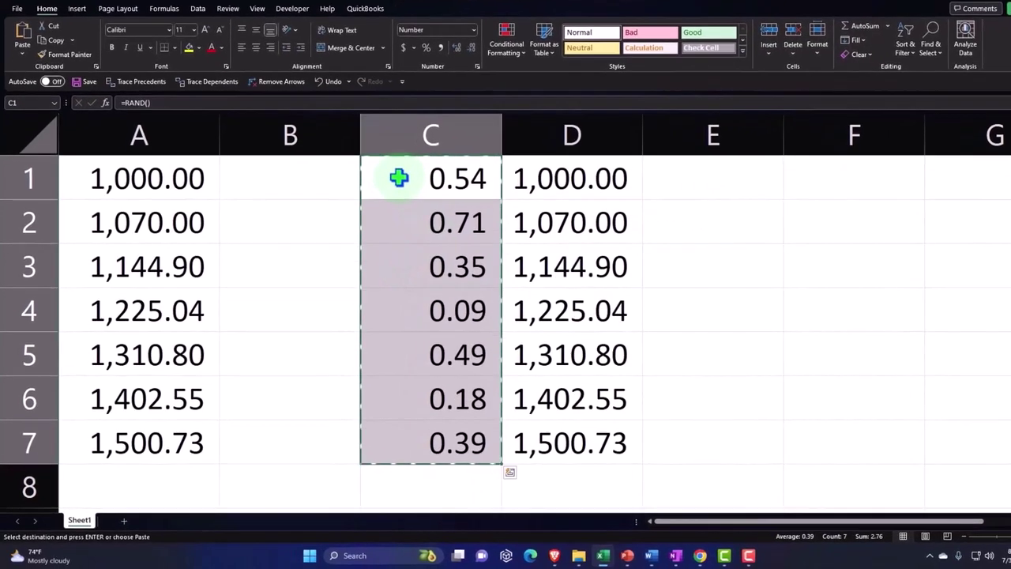
pyautogui.rightClick(399, 178)
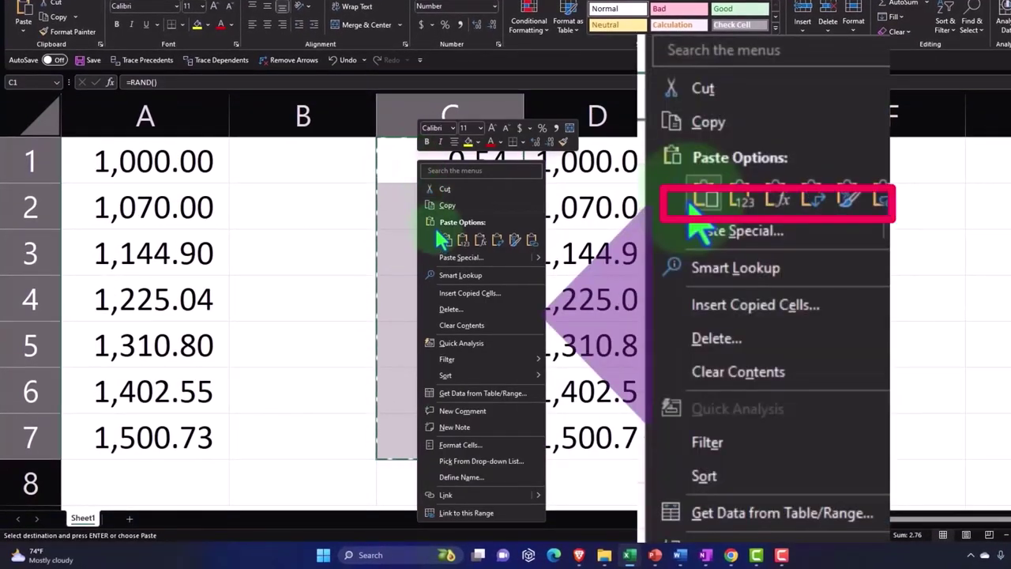
pyautogui.click(443, 238)
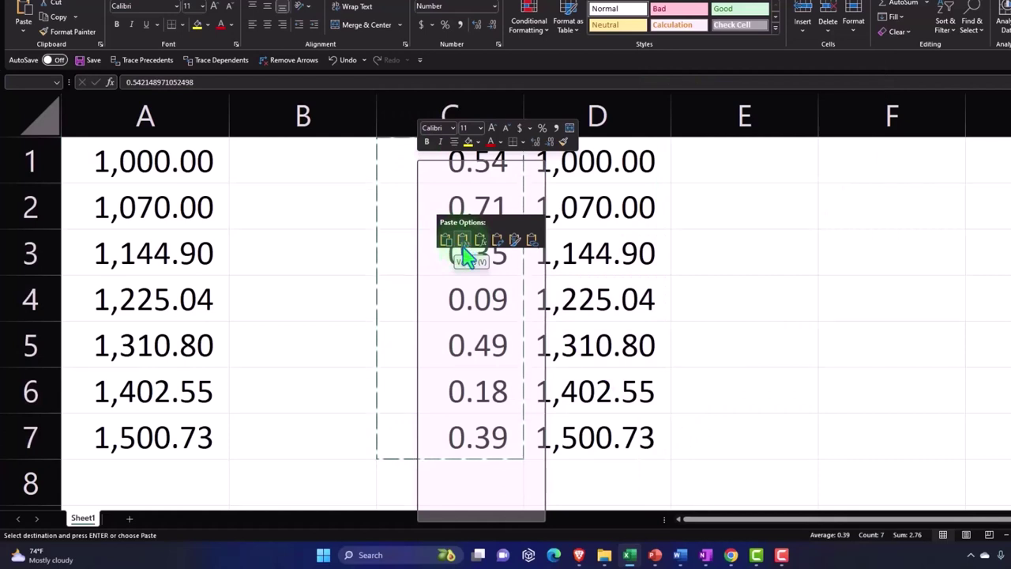
pyautogui.click(464, 247)
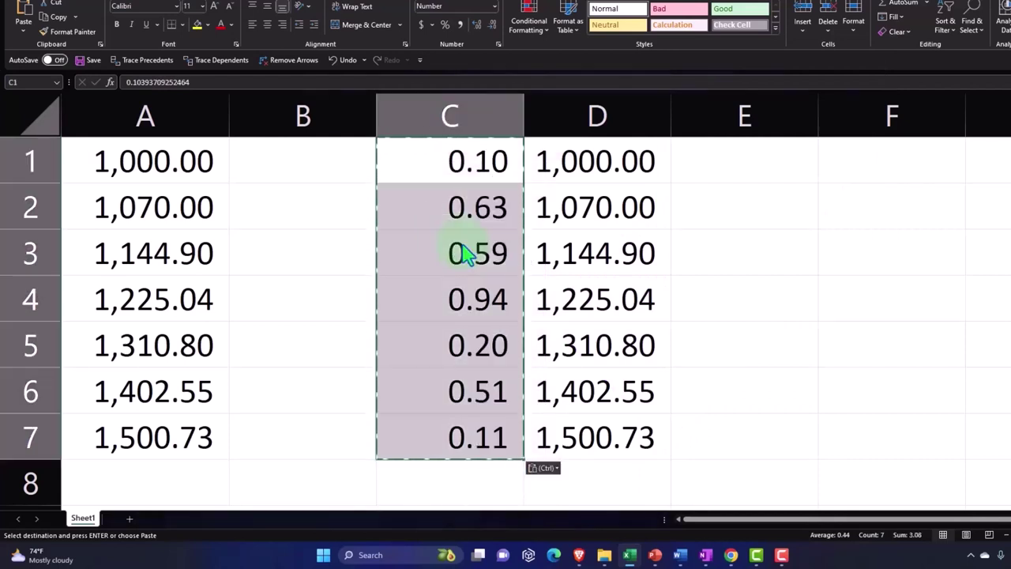
# Check the frozen values in C3 and C4, then move to the series in column D.
pyautogui.doubleClick(459, 251)
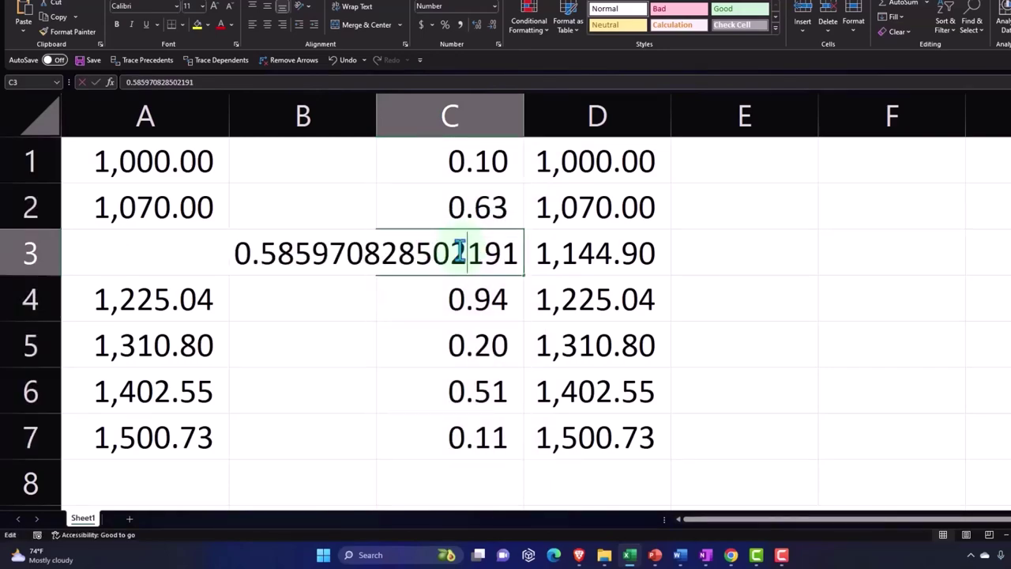
pyautogui.press('Return')
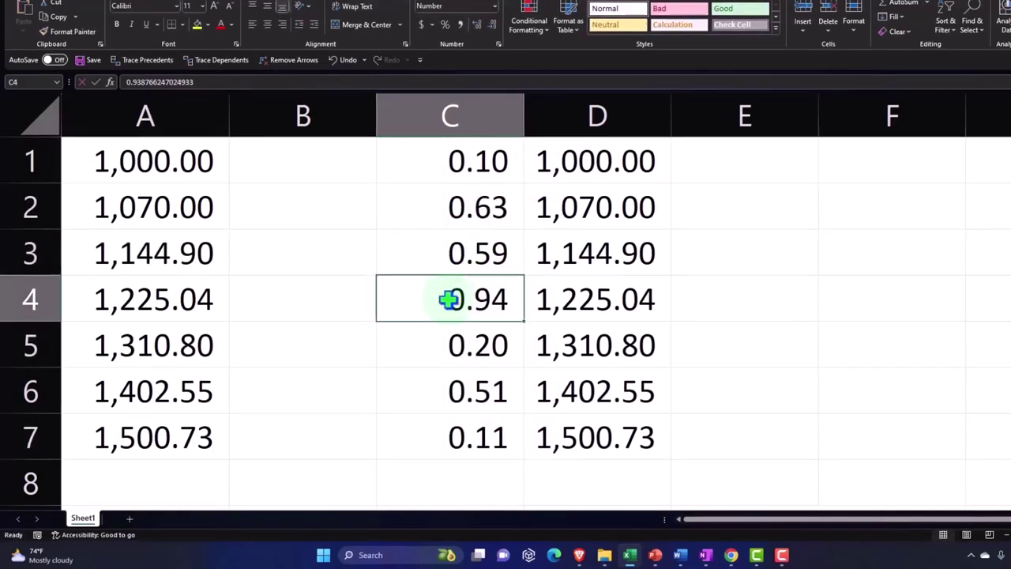
pyautogui.doubleClick(450, 295)
pyautogui.press('Return')
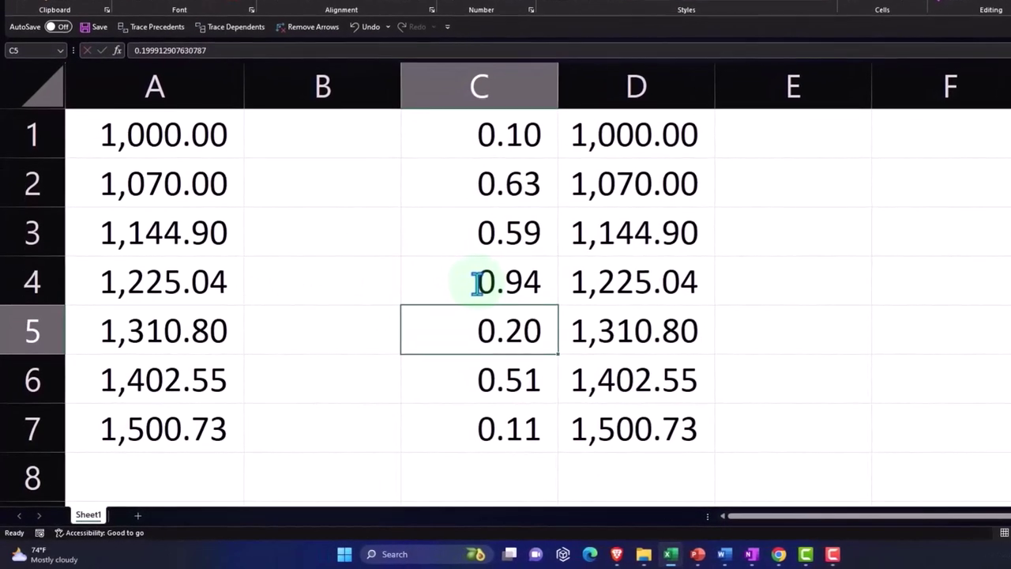
pyautogui.press('Up')
pyautogui.press('Right')
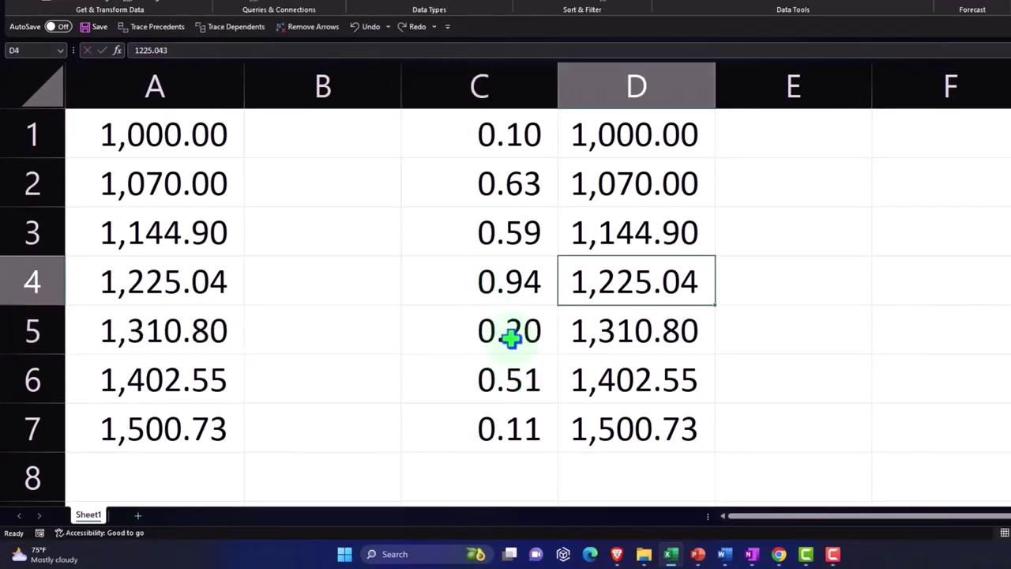
pyautogui.moveTo(517, 120); pyautogui.dragTo(485, 419)
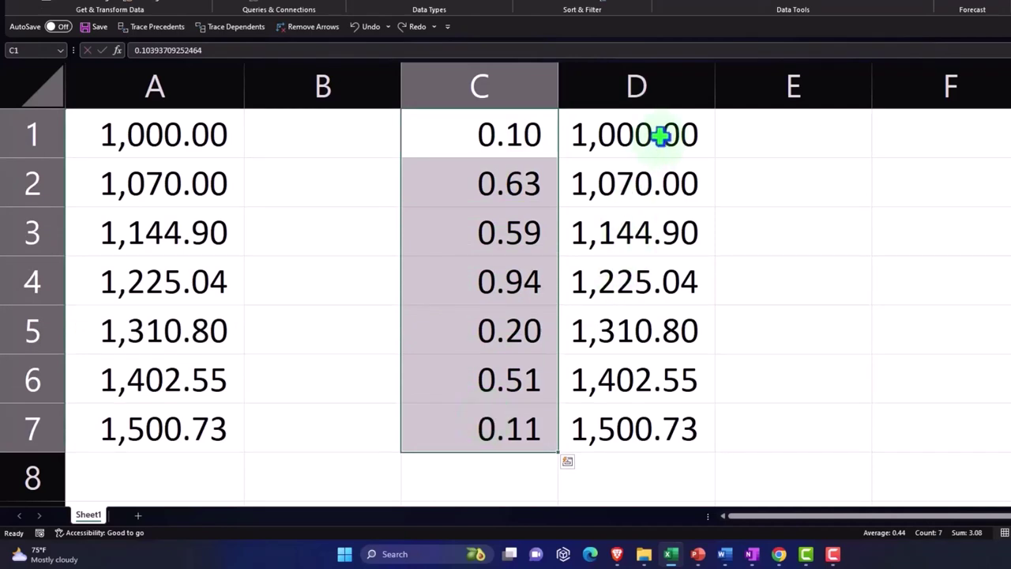
pyautogui.moveTo(660, 136); pyautogui.dragTo(673, 424)
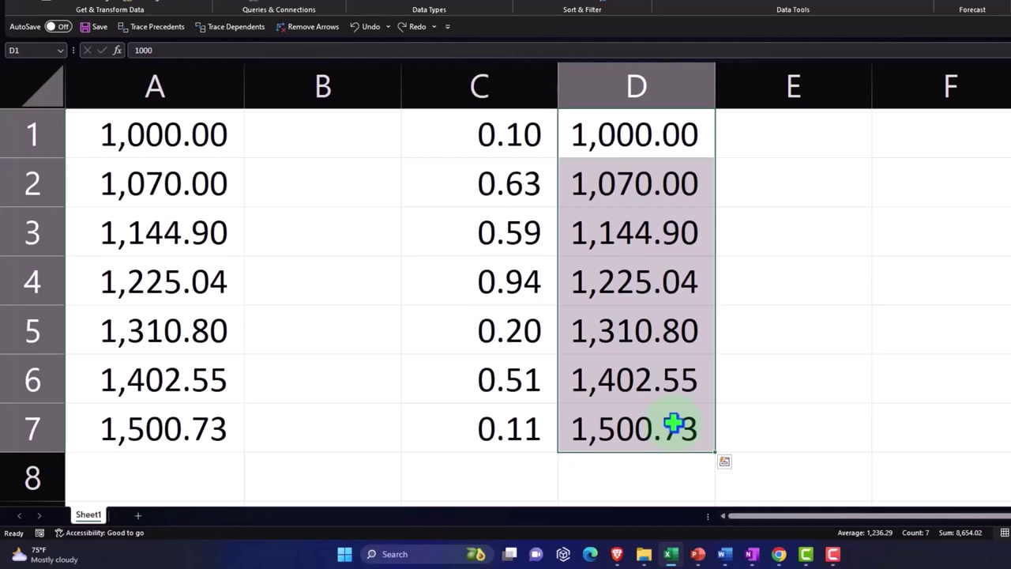
pyautogui.moveTo(685, 132); pyautogui.dragTo(683, 420)
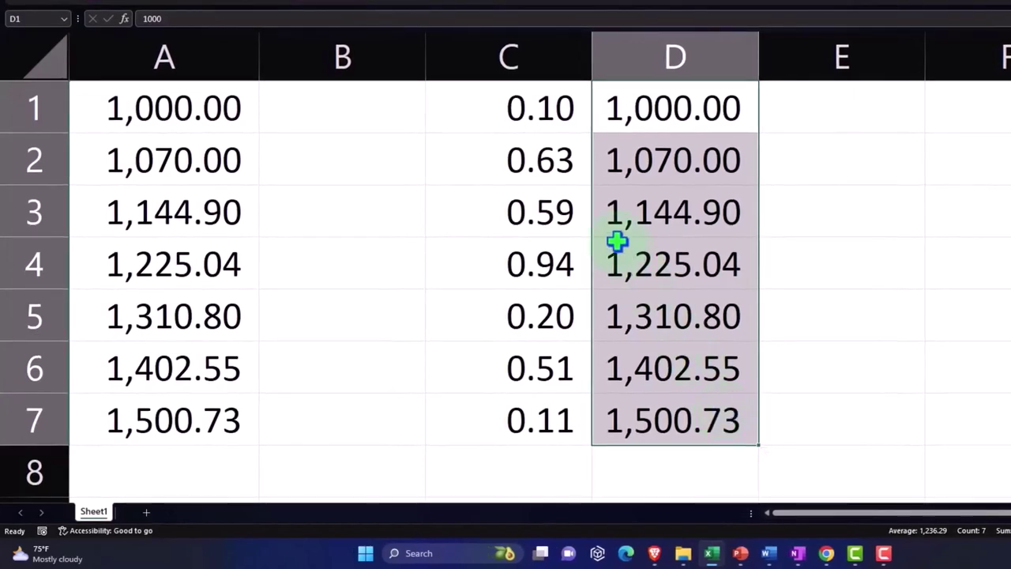
pyautogui.moveTo(516, 108); pyautogui.dragTo(659, 106)
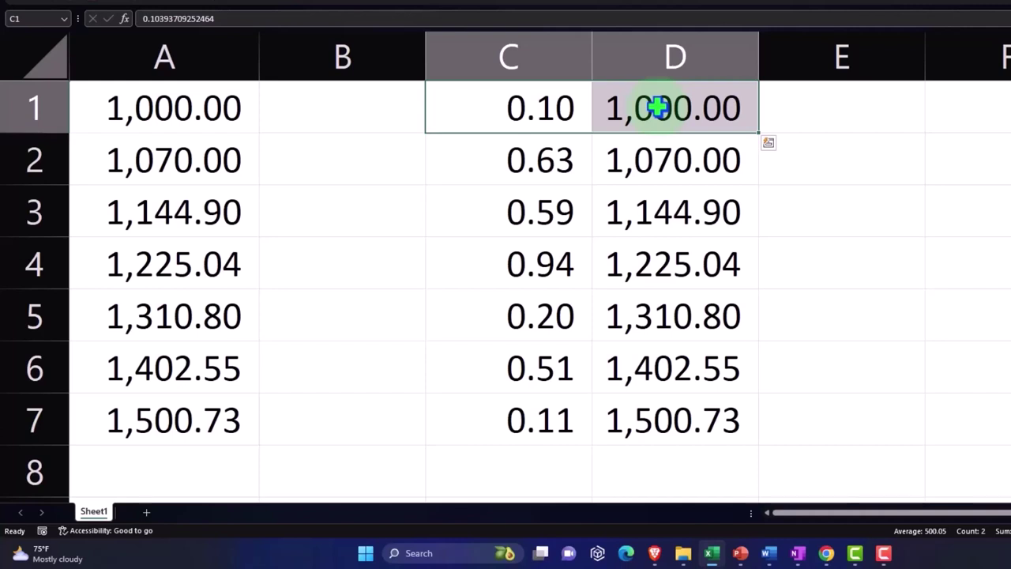
pyautogui.moveTo(548, 106); pyautogui.dragTo(640, 104)
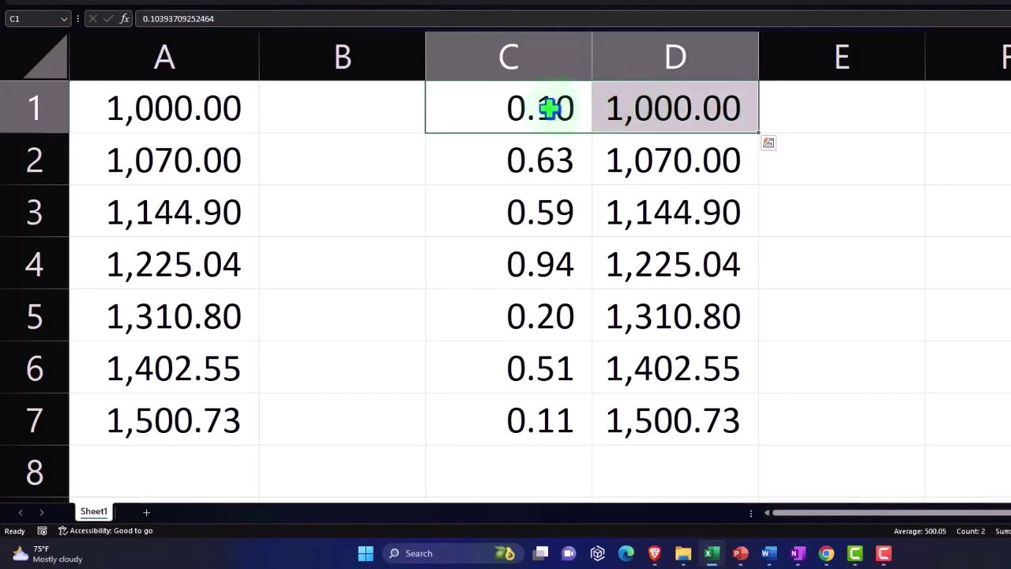
pyautogui.moveTo(548, 106)
pyautogui.mouseDown()
pyautogui.moveTo(655, 372)
pyautogui.moveTo(661, 422)
pyautogui.mouseUp()
pyautogui.moveTo(758, 316); pyautogui.dragTo(759, 370)
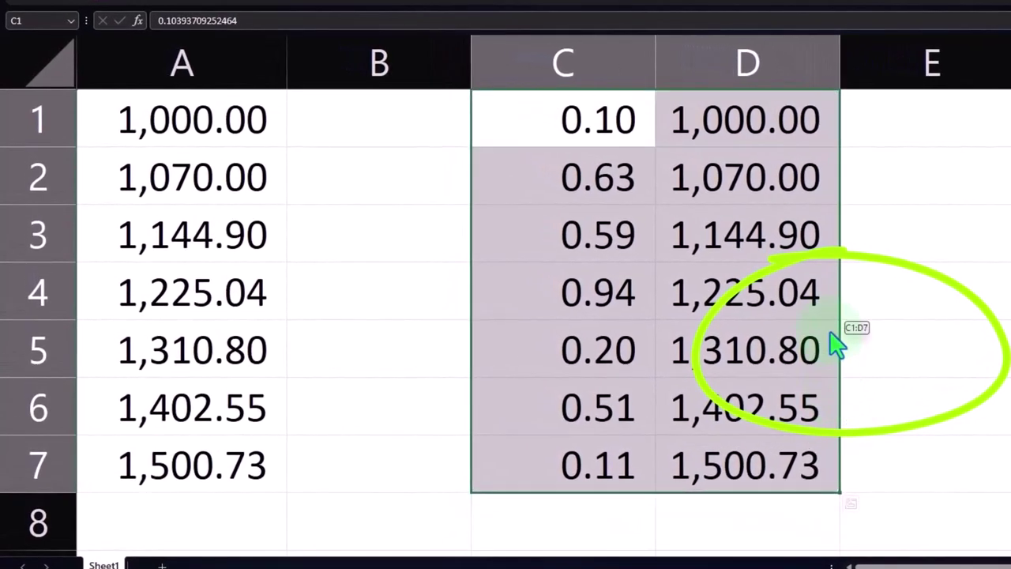
pyautogui.moveTo(841, 406); pyautogui.dragTo(835, 343)
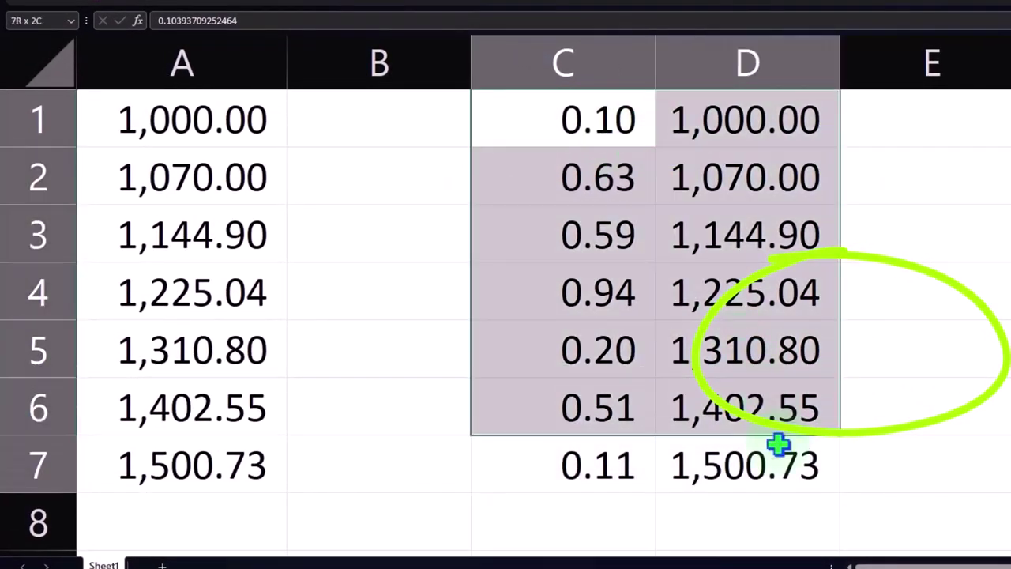
pyautogui.moveTo(613, 136); pyautogui.dragTo(779, 463)
pyautogui.hotkey('ctrl', 'q')
pyautogui.rightClick(741, 297)
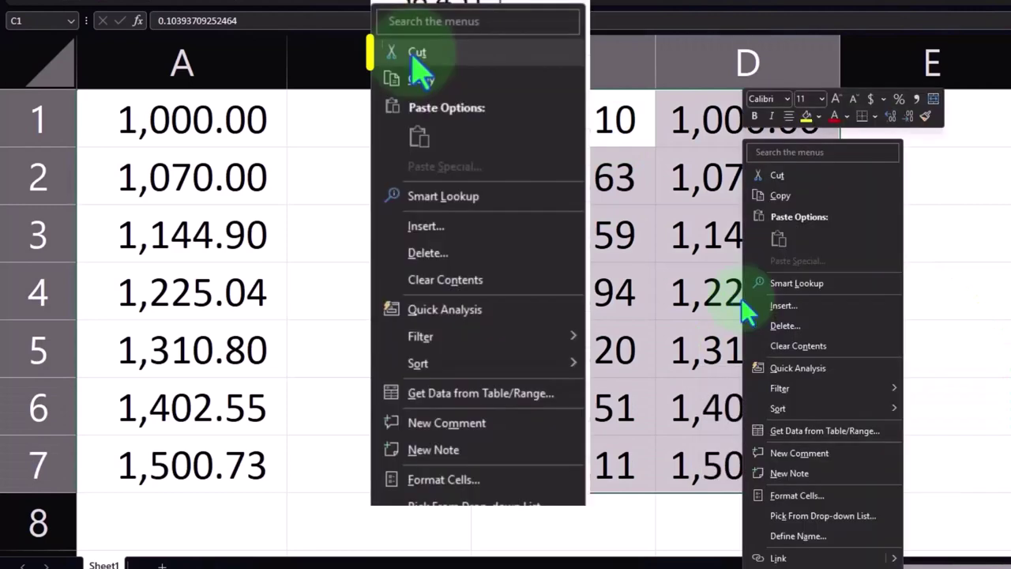
pyautogui.click(776, 177)
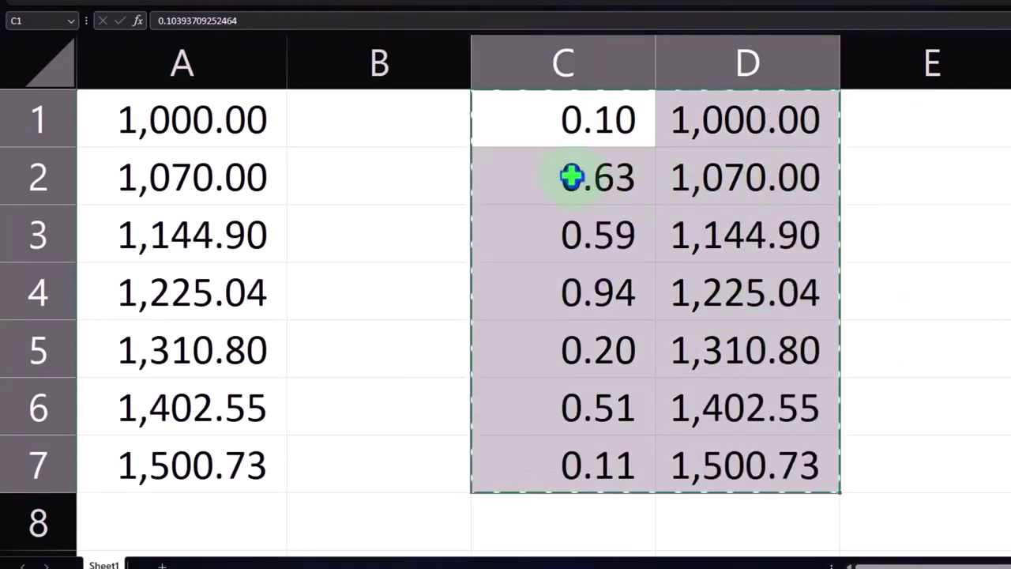
pyautogui.click(571, 177)
pyautogui.rightClick(571, 177)
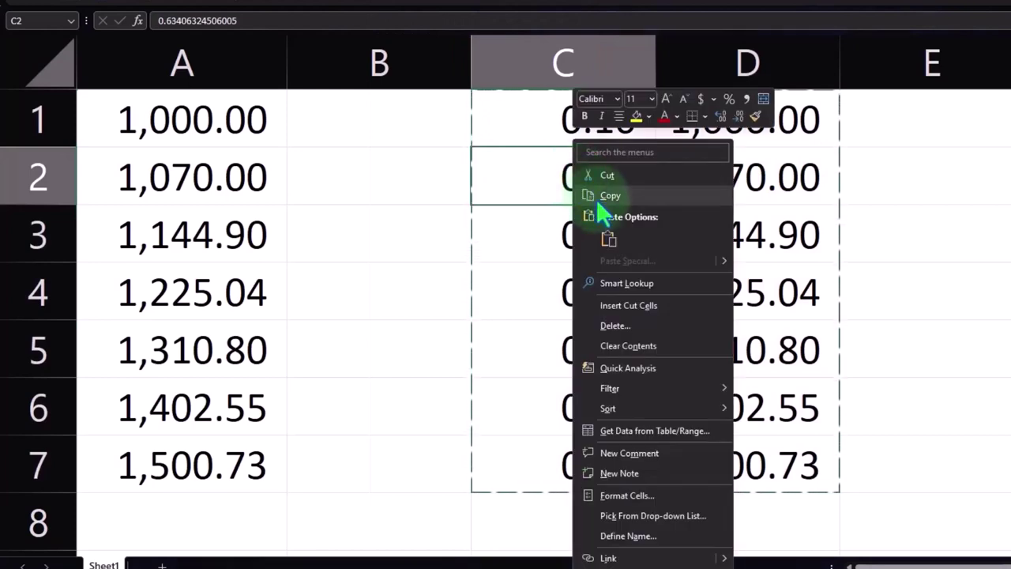
pyautogui.click(609, 241)
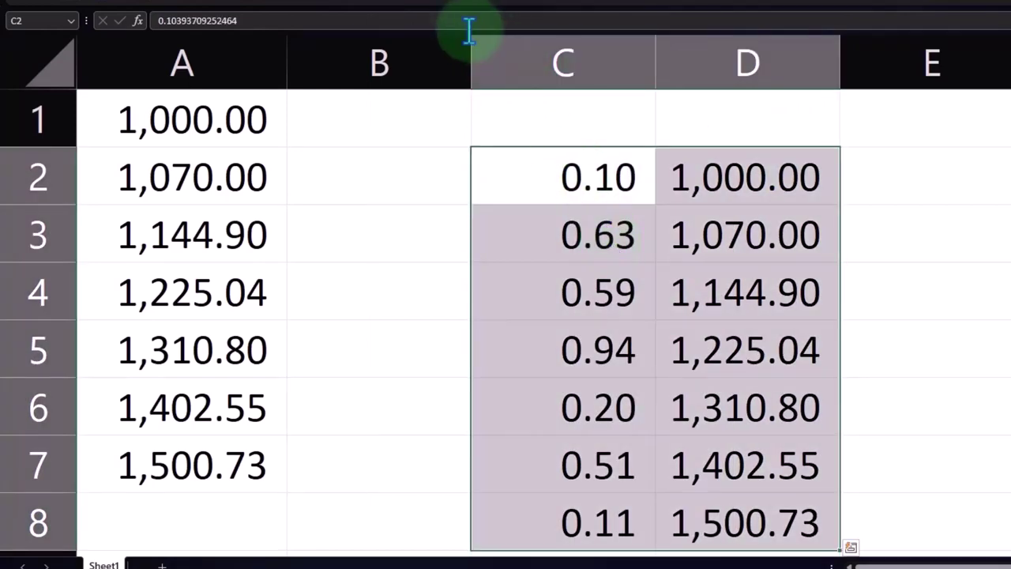
pyautogui.click(419, 10)
pyautogui.moveTo(553, 120); pyautogui.dragTo(676, 119)
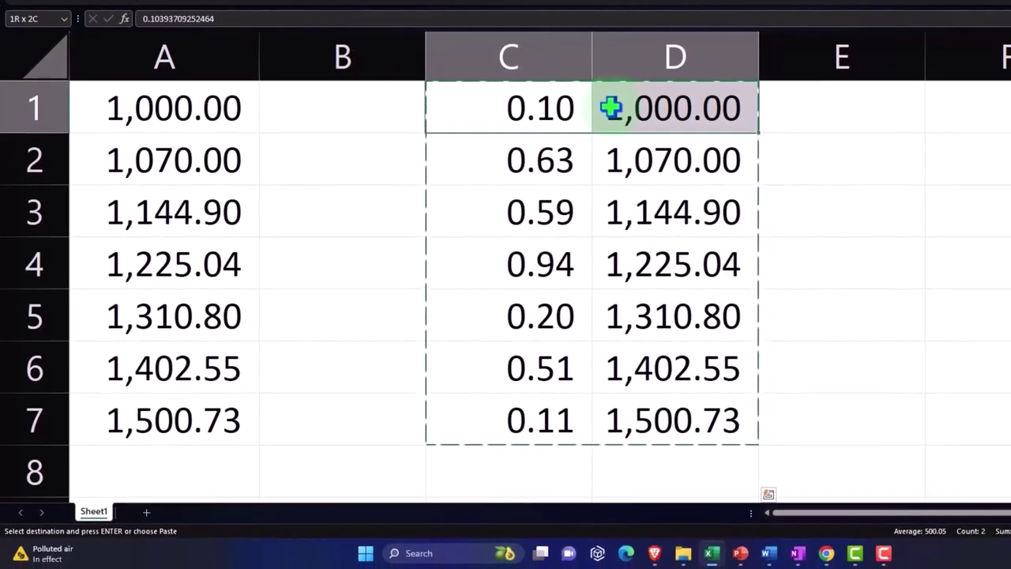
pyautogui.doubleClick(536, 96)
pyautogui.press('Return')
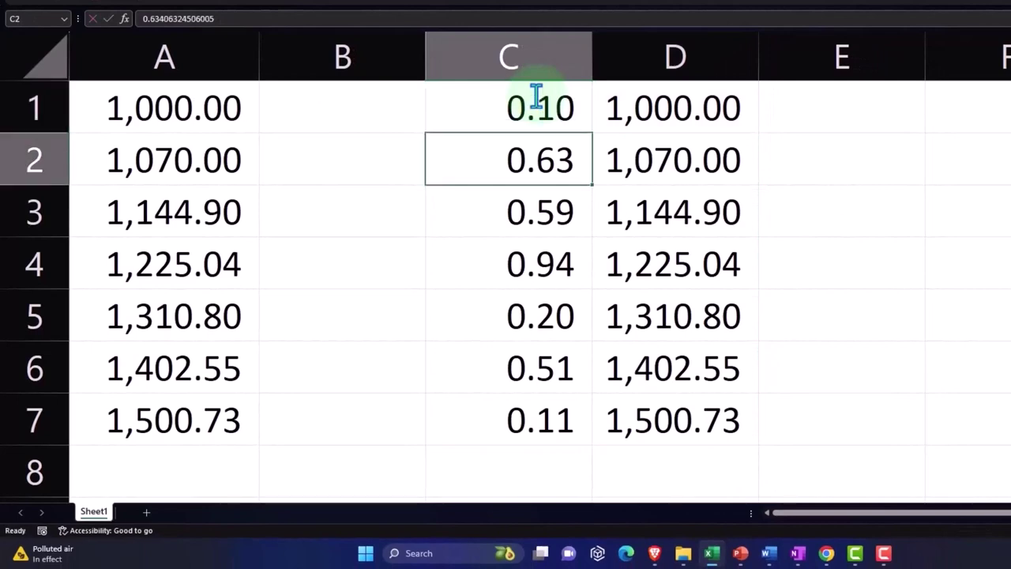
pyautogui.moveTo(536, 98); pyautogui.dragTo(612, 105)
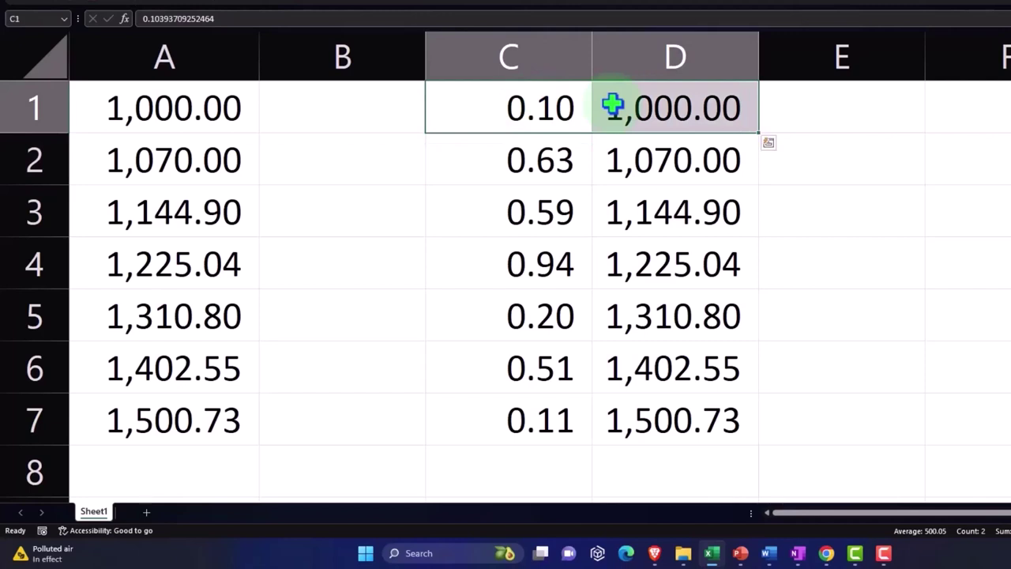
# Insert cells at C1:D1 with shift down, moving the data to C2:D8.
pyautogui.rightClick(572, 105)
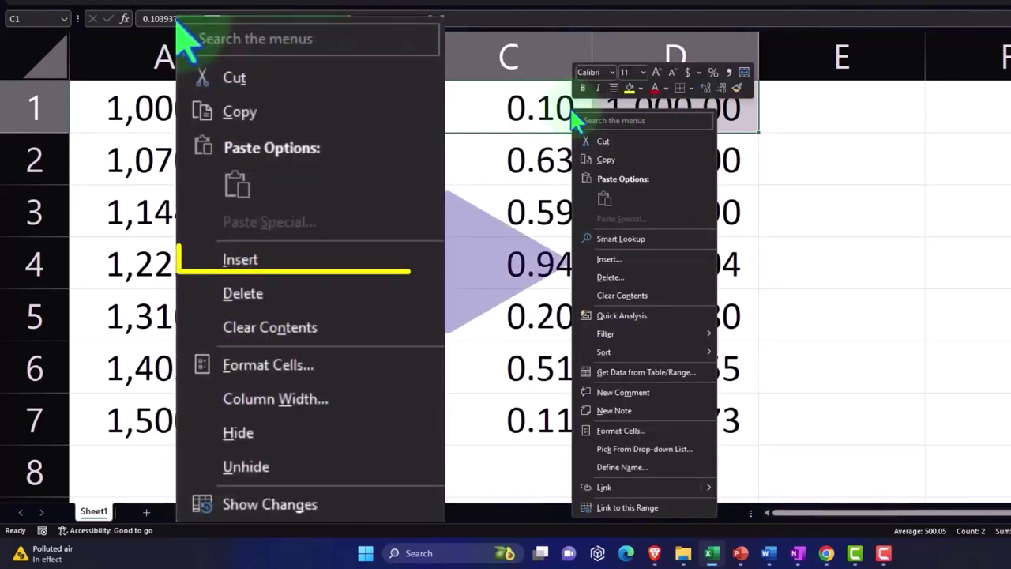
pyautogui.click(613, 260)
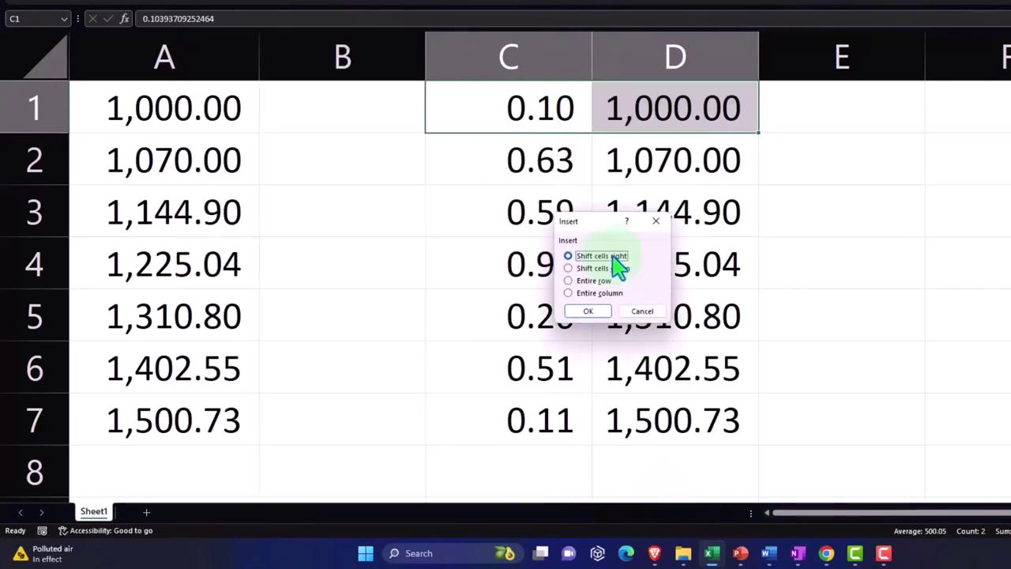
pyautogui.moveTo(606, 232); pyautogui.dragTo(862, 126)
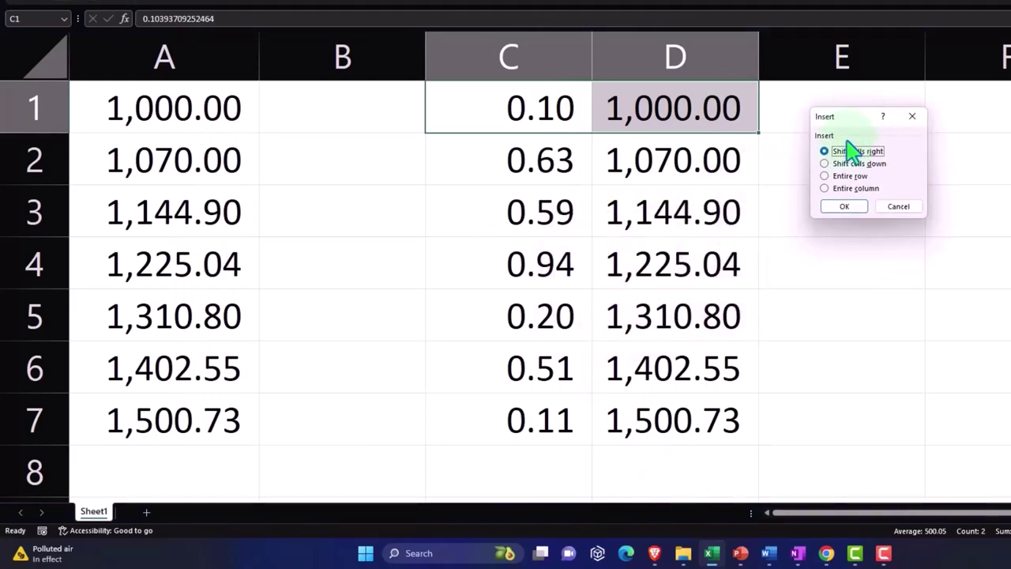
pyautogui.click(844, 163)
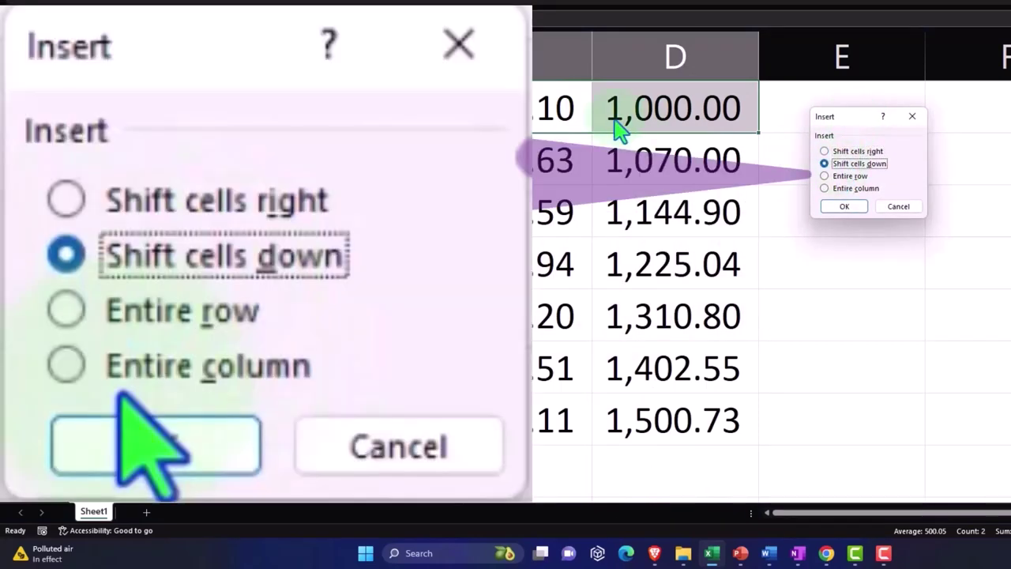
pyautogui.click(842, 207)
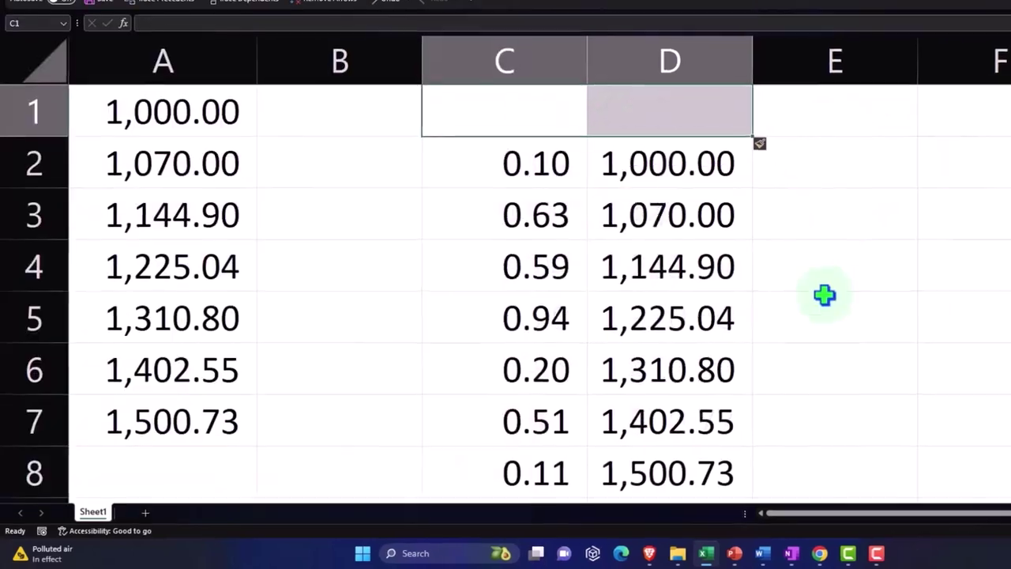
pyautogui.scroll(-3, 789, 331)
pyautogui.scroll(3, 517, 334)
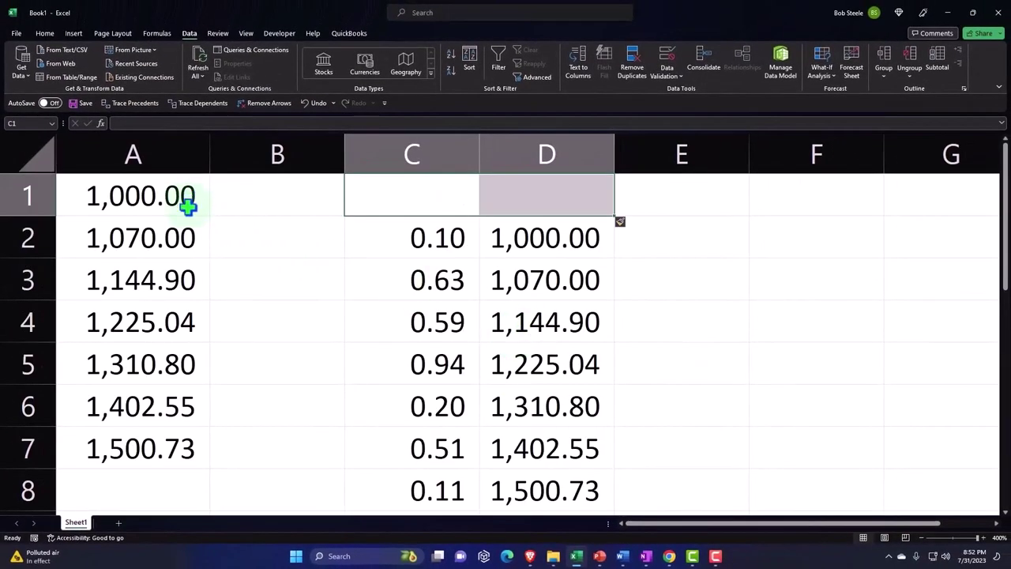
# Enter the headings 'Rand' in C1 and 'Numbers' in D1.
pyautogui.click(441, 264)
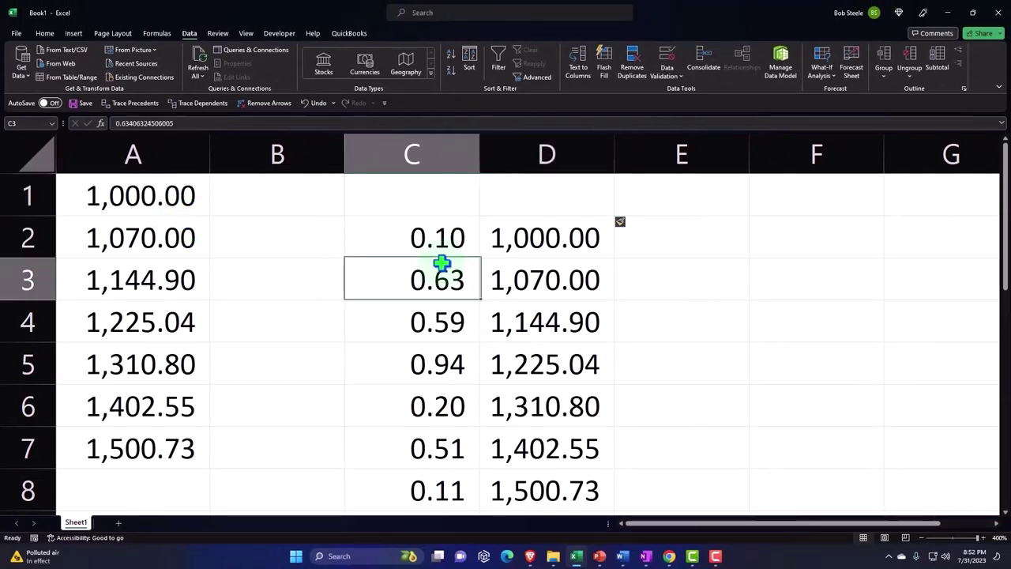
pyautogui.click(411, 206)
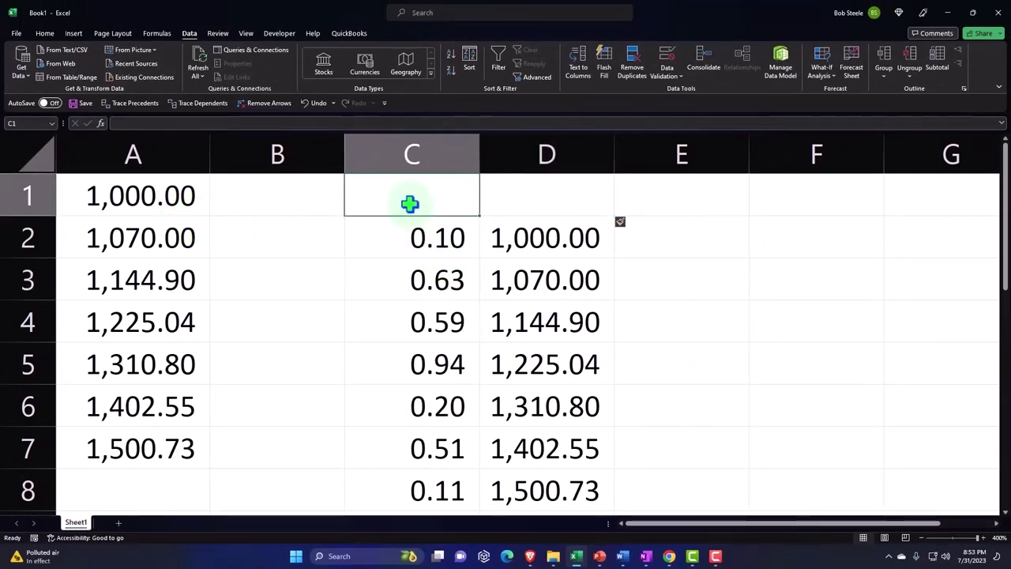
pyautogui.write('Rand')
pyautogui.press('Tab')
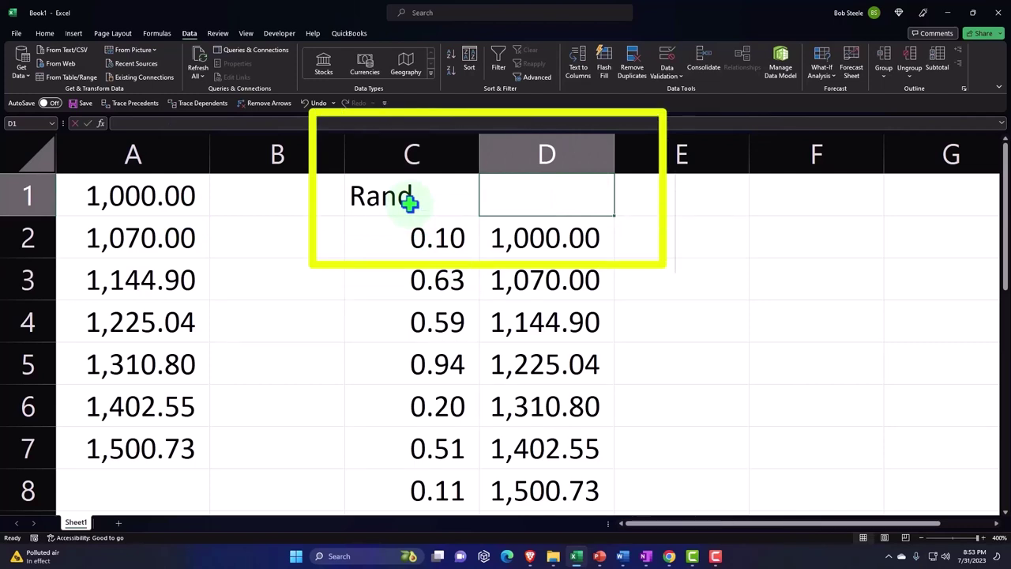
pyautogui.write('Numbers')
pyautogui.press('Return')
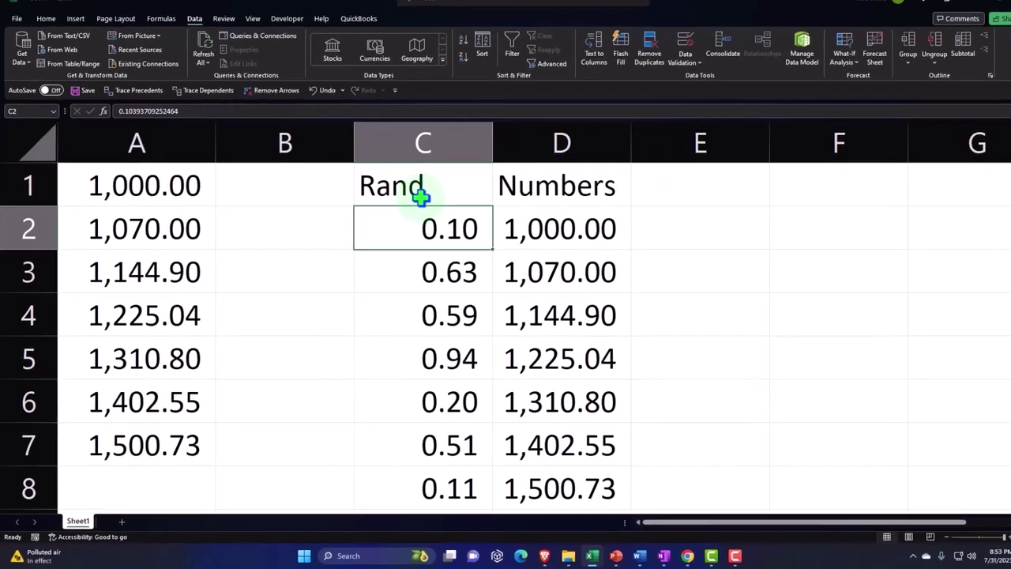
# Make the Rand and Numbers headings in C1:D1 centred and bold.
pyautogui.click(458, 204)
pyautogui.moveTo(516, 164); pyautogui.dragTo(541, 161)
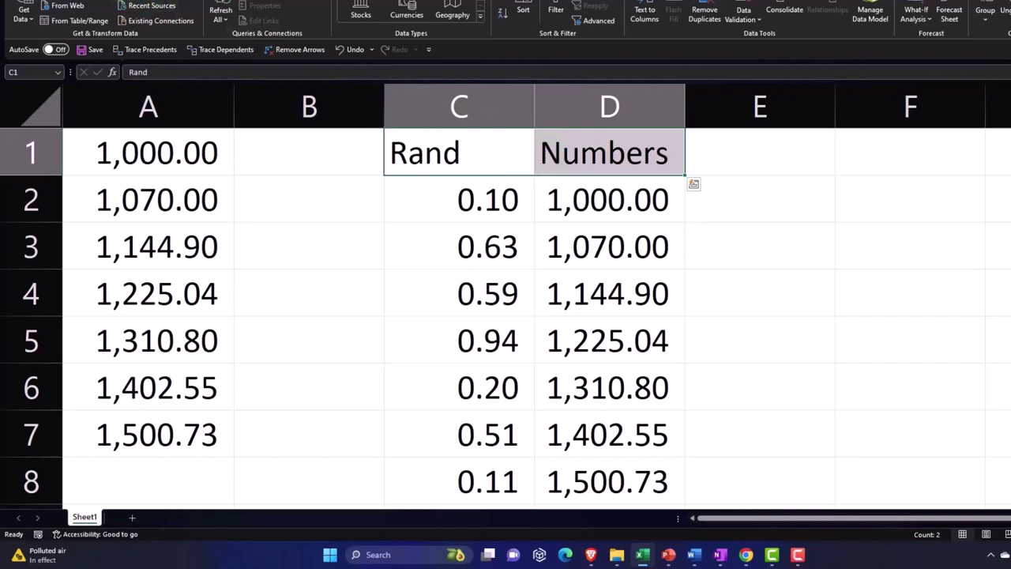
pyautogui.click(60, 0)
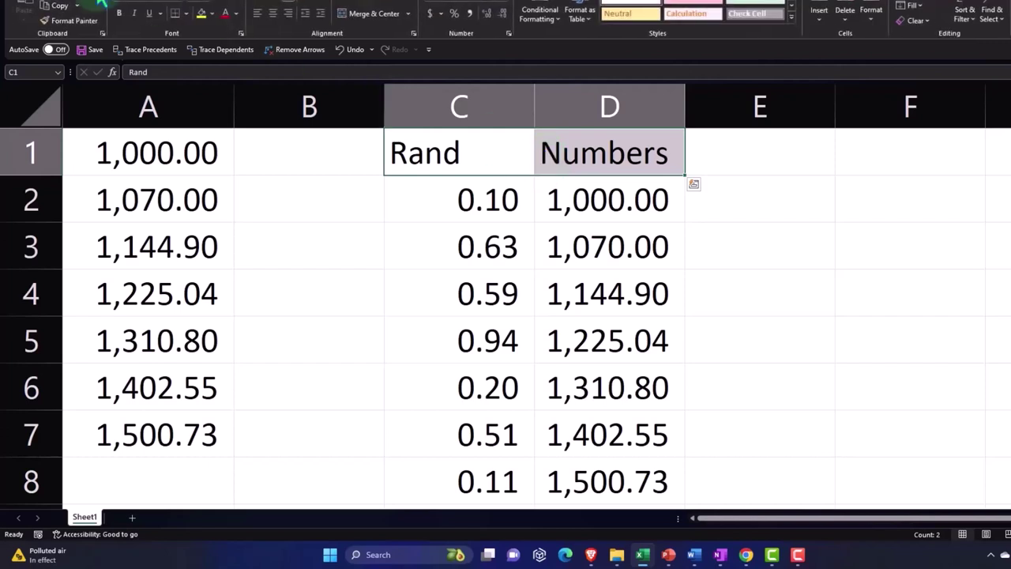
pyautogui.click(273, 14)
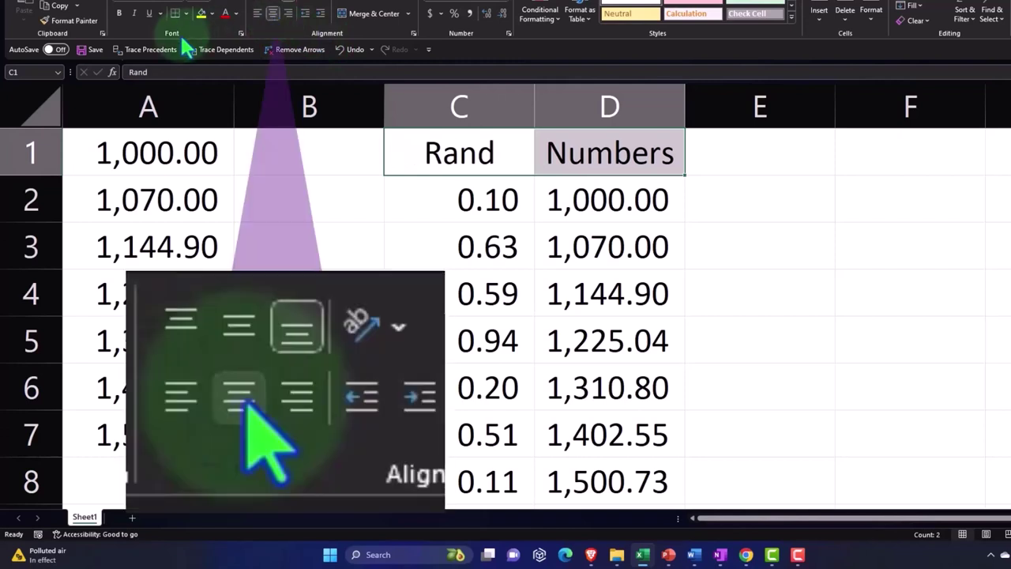
pyautogui.click(121, 16)
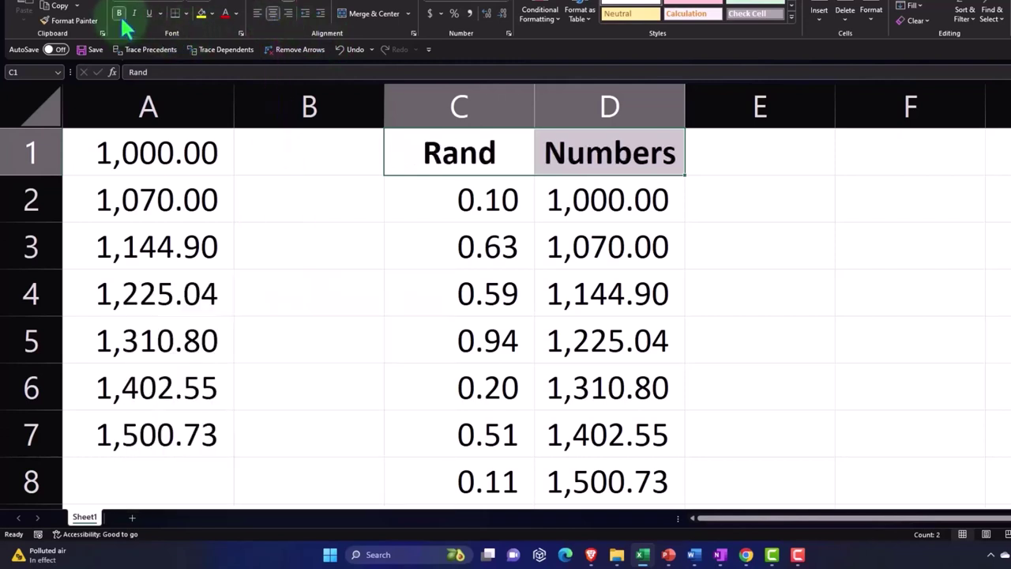
pyautogui.click(488, 202)
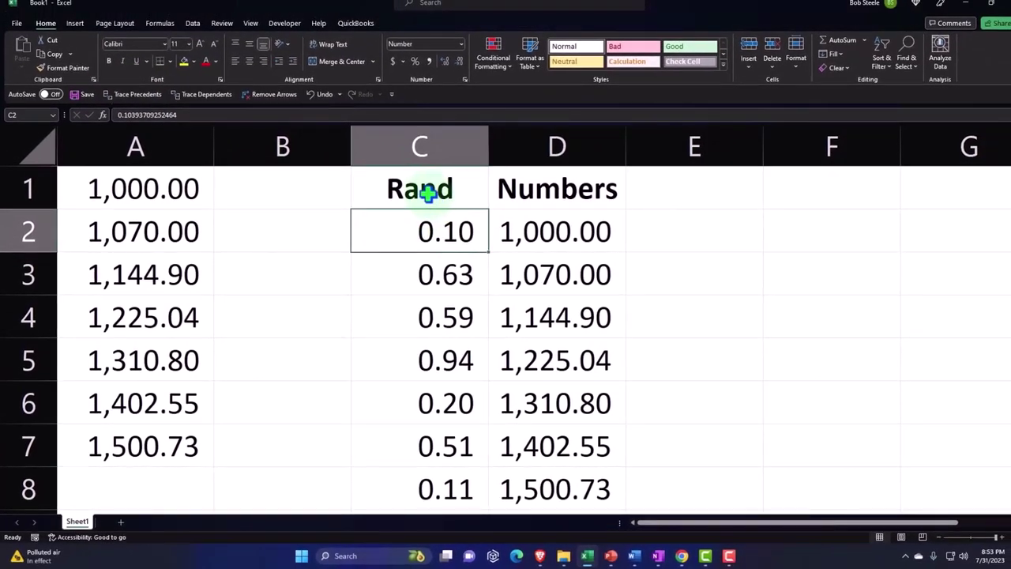
# Turn on filters for the C1:D8 range with the Rand and Numbers headers.
pyautogui.moveTo(427, 195)
pyautogui.mouseDown()
pyautogui.moveTo(542, 364)
pyautogui.moveTo(529, 377)
pyautogui.mouseUp()
pyautogui.scroll(1, 529, 376)
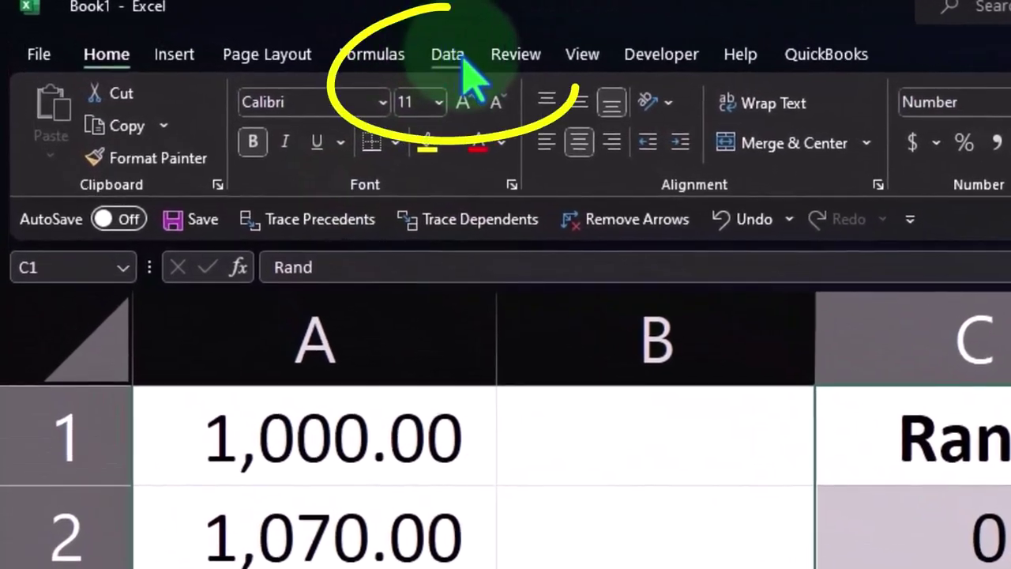
pyautogui.click(448, 54)
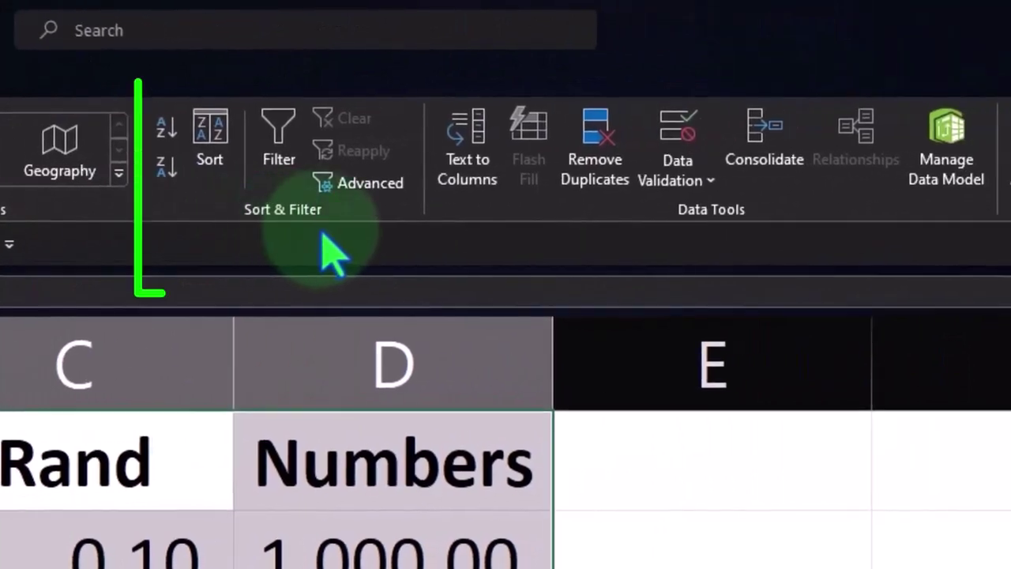
pyautogui.click(283, 167)
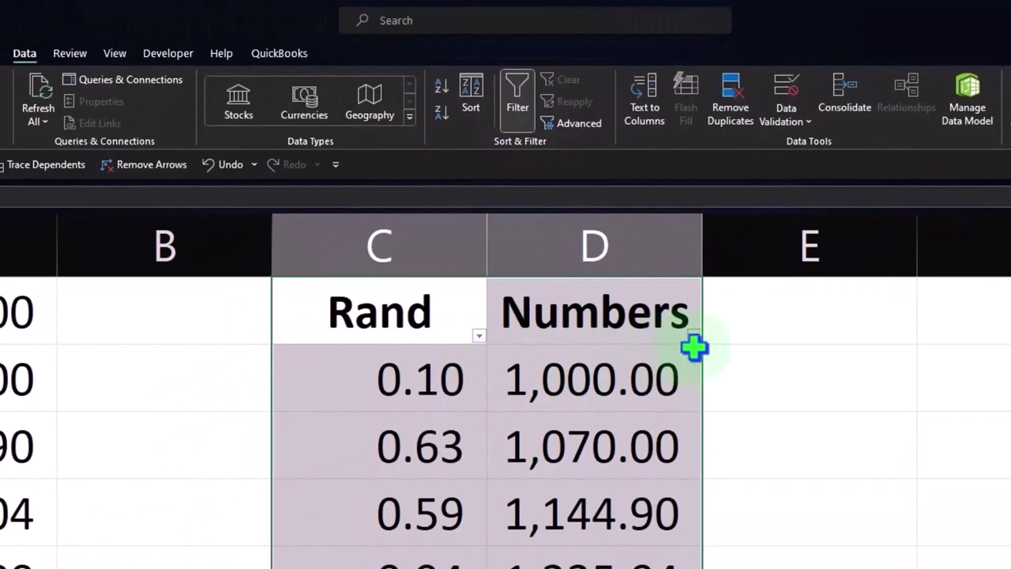
pyautogui.click(740, 379)
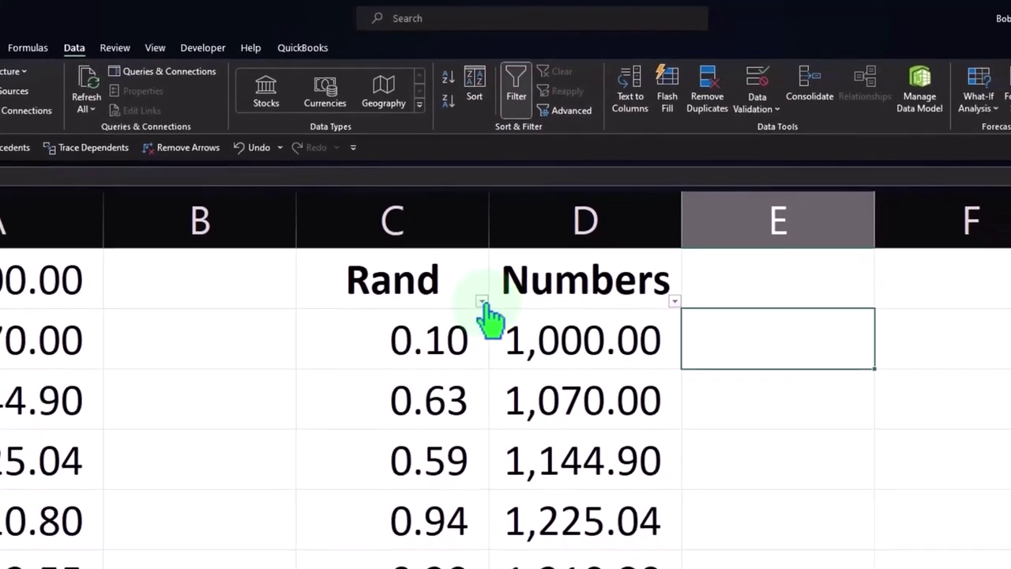
# Sort the rows by Rand smallest to largest and check the reordered Numbers values.
pyautogui.click(482, 324)
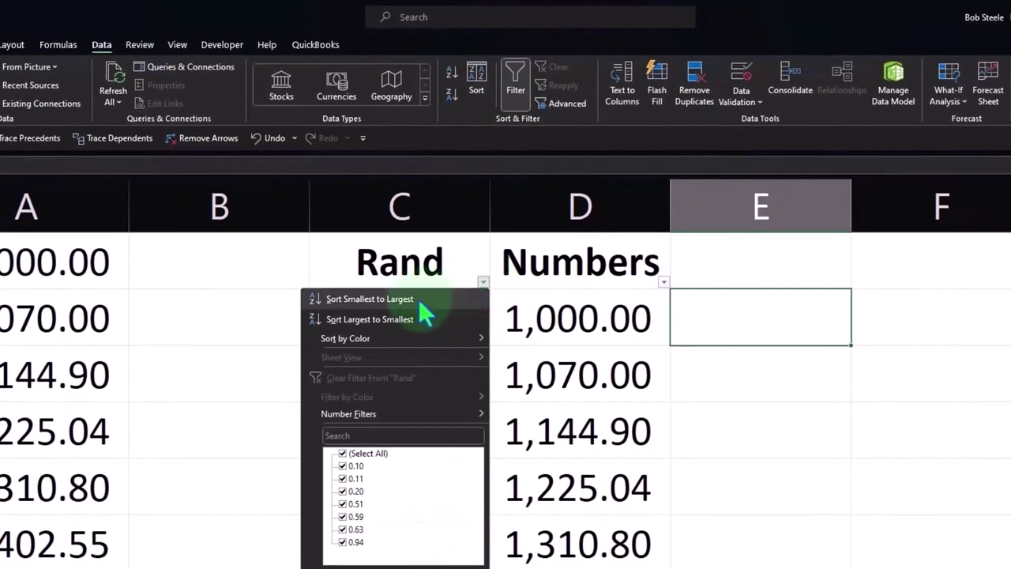
pyautogui.click(424, 300)
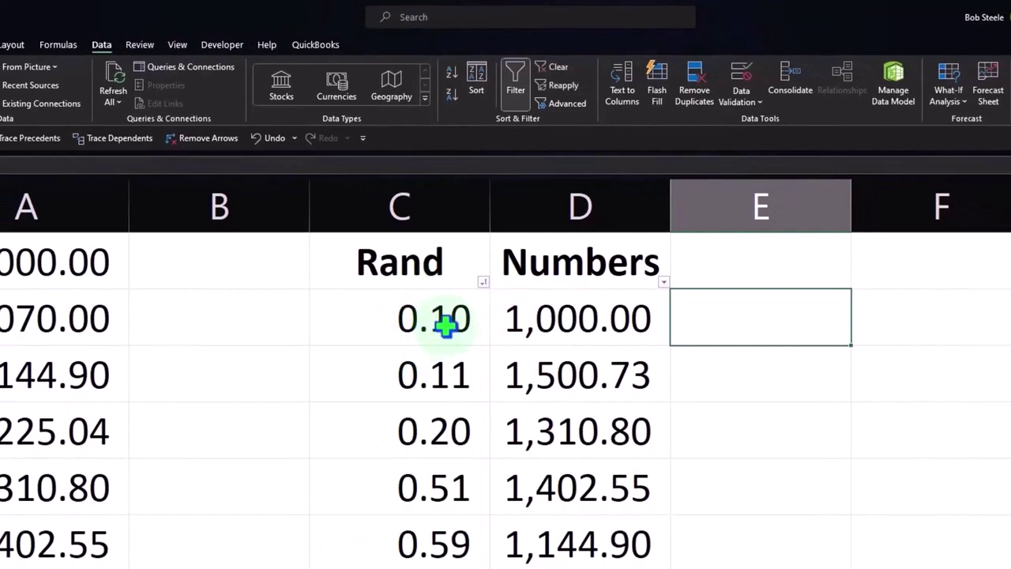
pyautogui.click(523, 376)
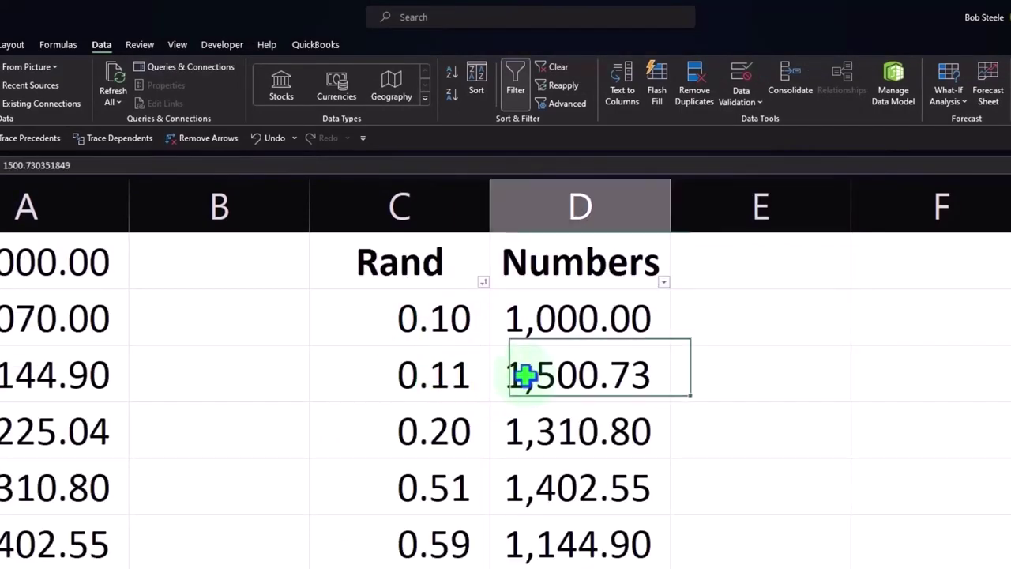
pyautogui.press('Down')
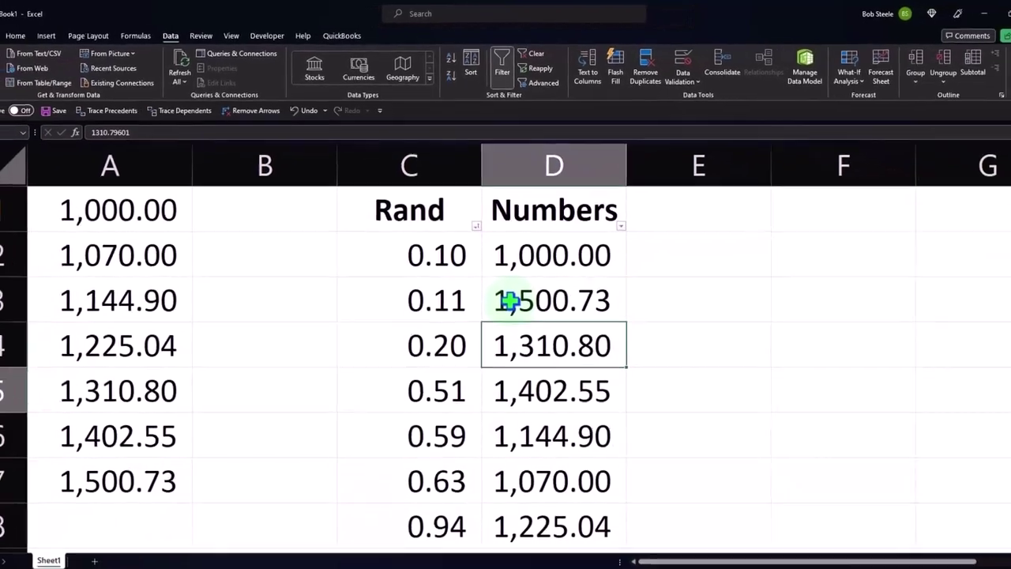
pyautogui.press('Down')
pyautogui.press('Down')
pyautogui.press('Down')
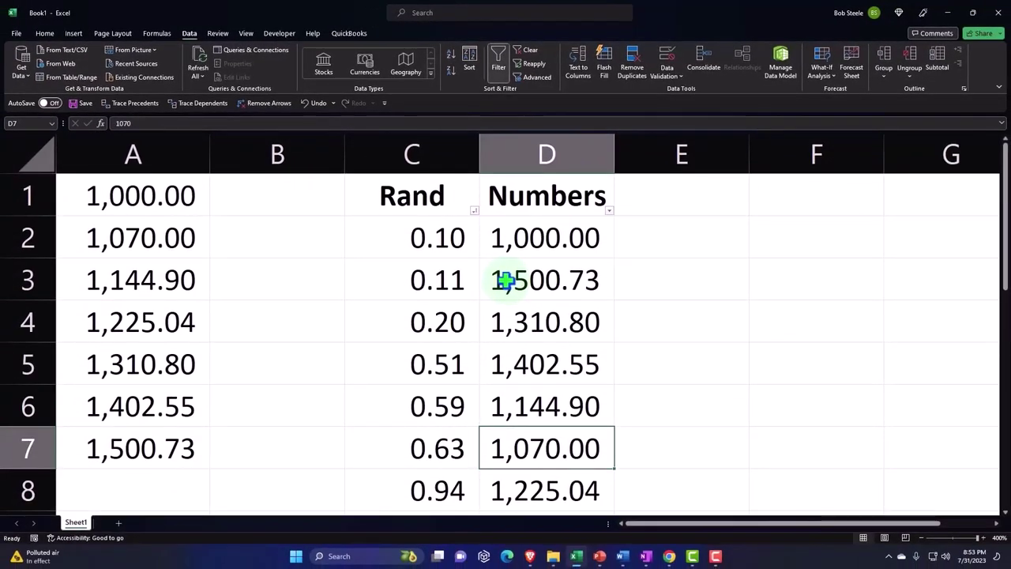
# Re-sort by Rand largest to smallest, from 0.94 down, and review the Numbers values.
pyautogui.click(474, 211)
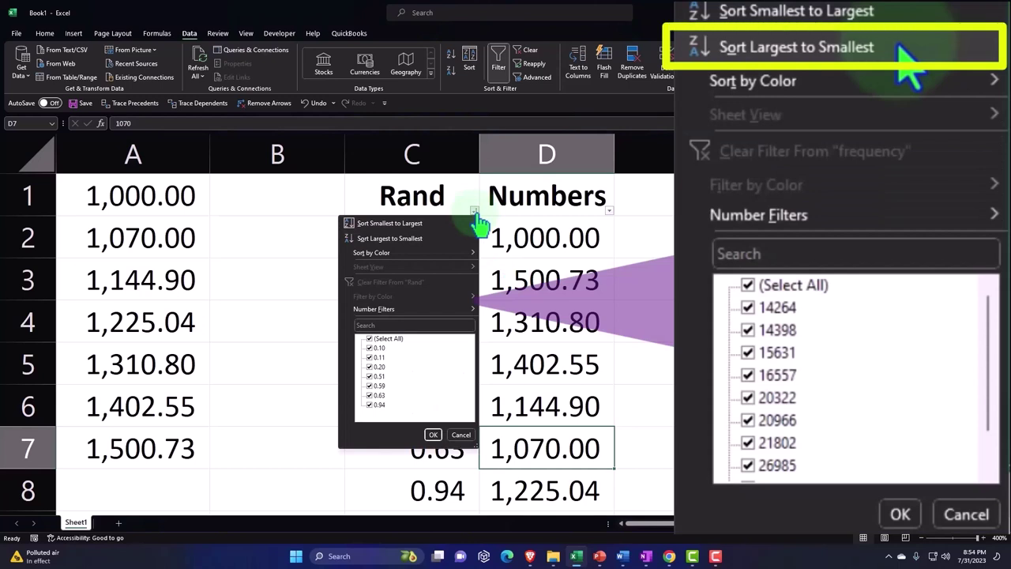
pyautogui.click(424, 240)
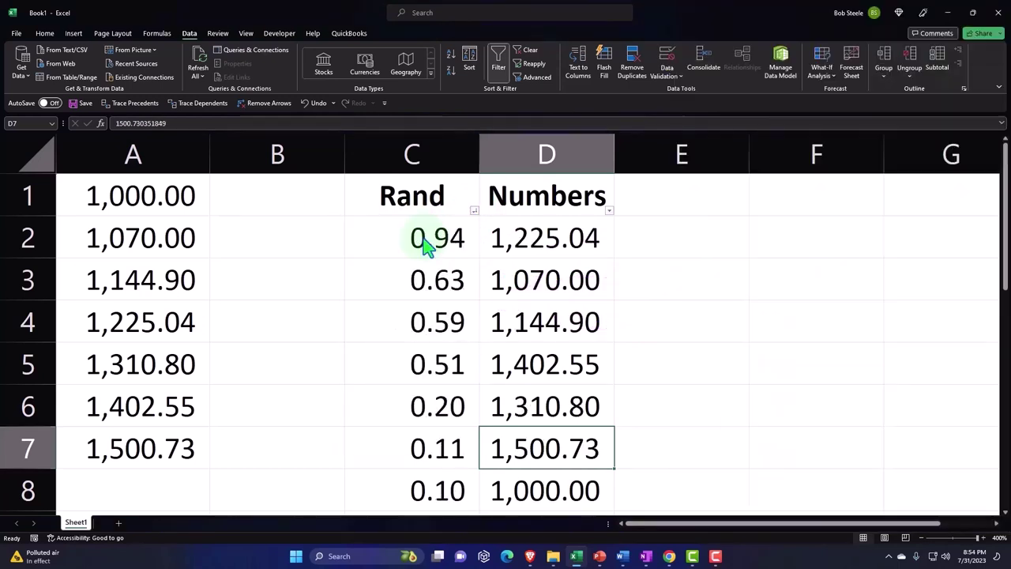
pyautogui.click(422, 237)
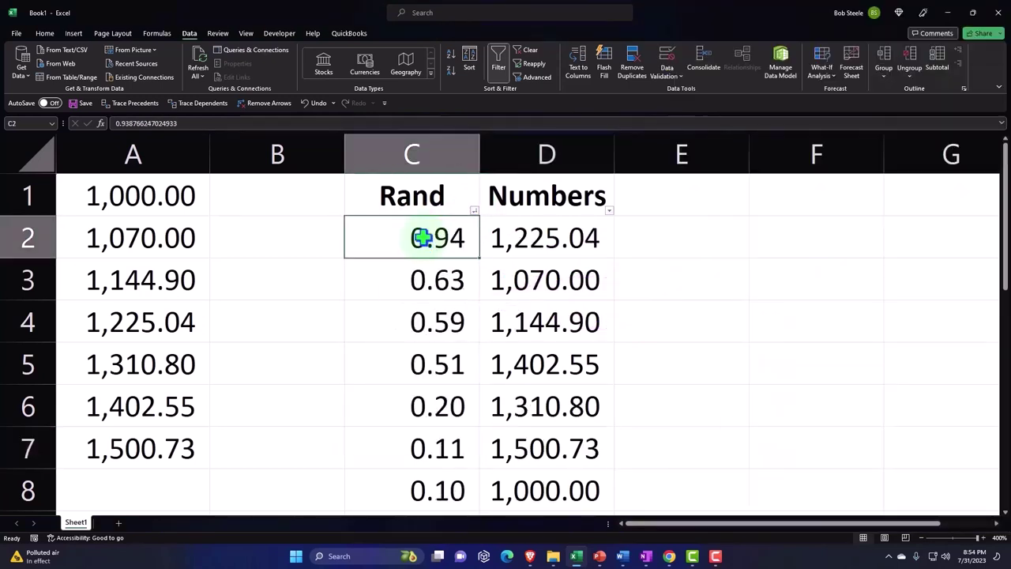
pyautogui.moveTo(422, 237); pyautogui.dragTo(419, 400)
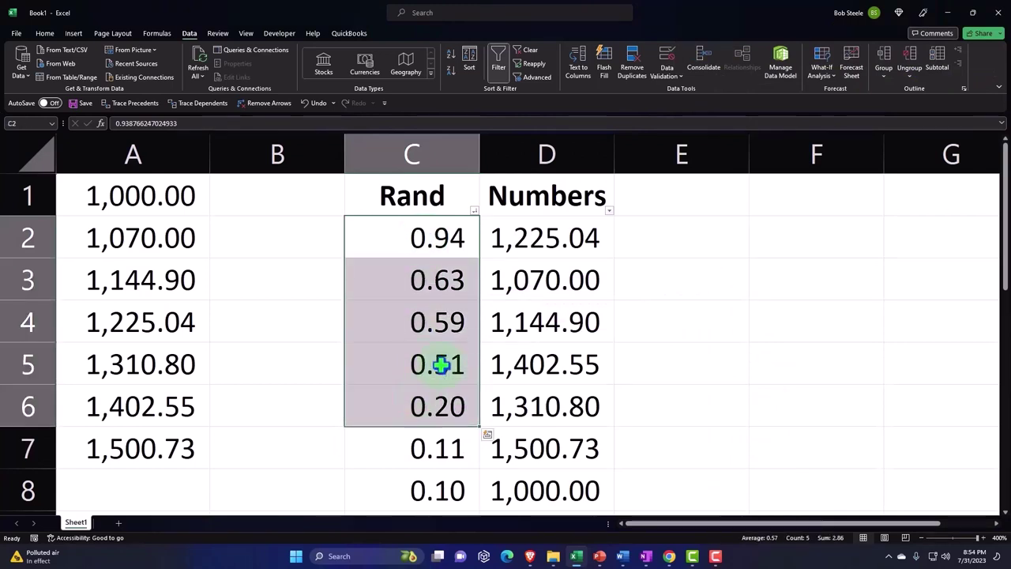
pyautogui.click(541, 250)
pyautogui.press('Down')
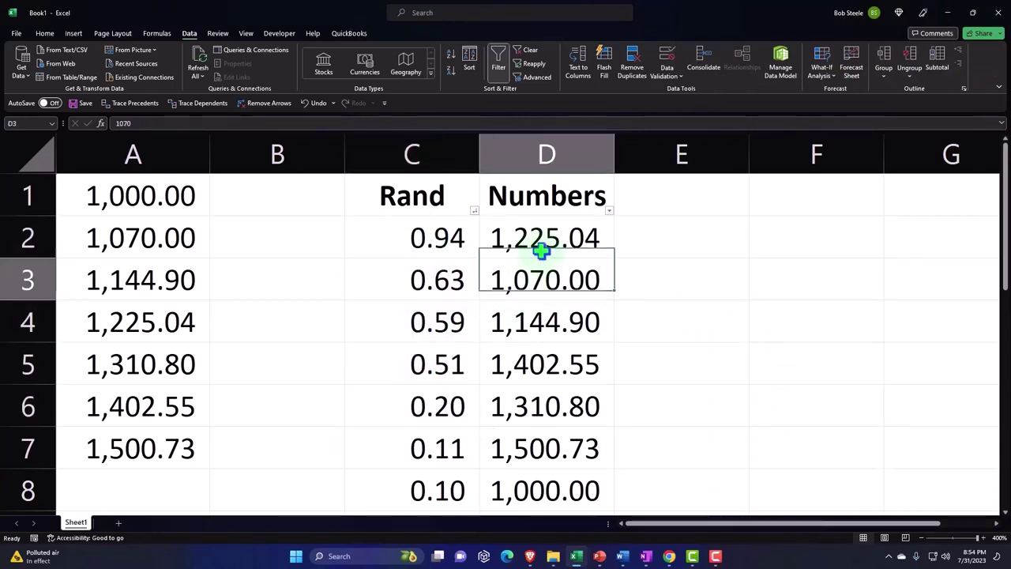
pyautogui.press('Down')
pyautogui.press('Down')
pyautogui.press('Down')
pyautogui.press('Down')
pyautogui.press('Down')
pyautogui.press('Down')
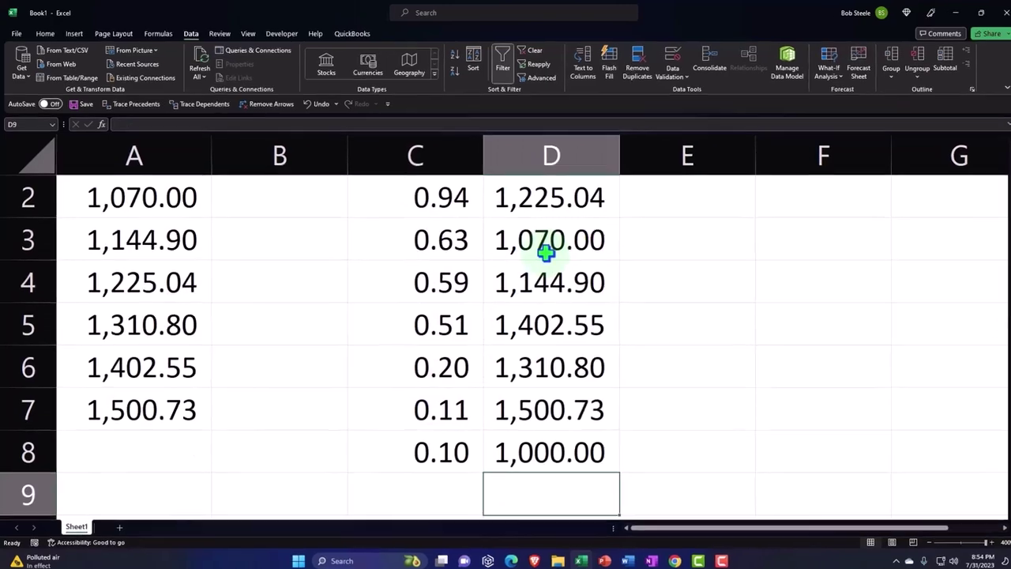
pyautogui.press('Up')
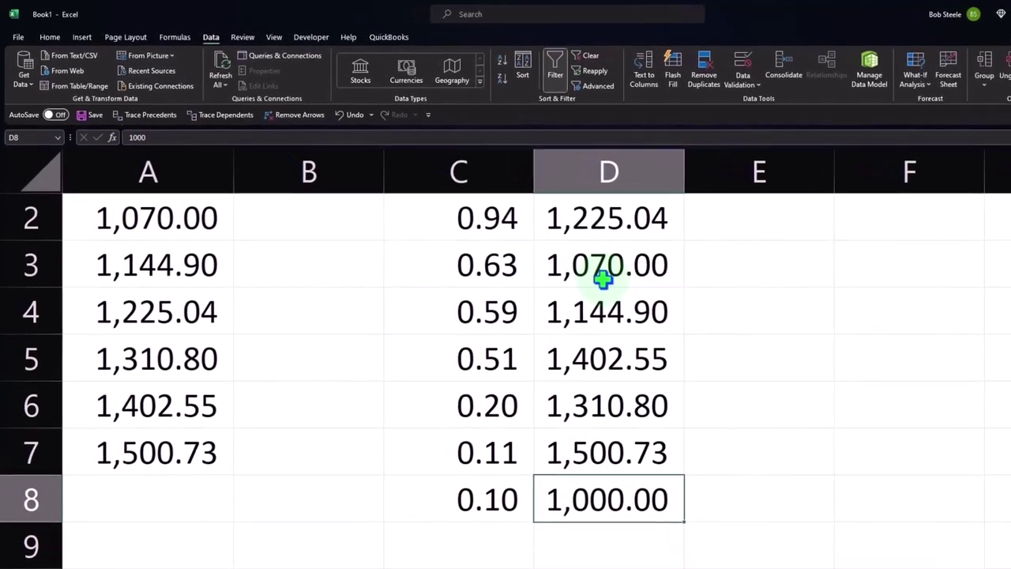
pyautogui.hotkey('ctrl', 'Up')
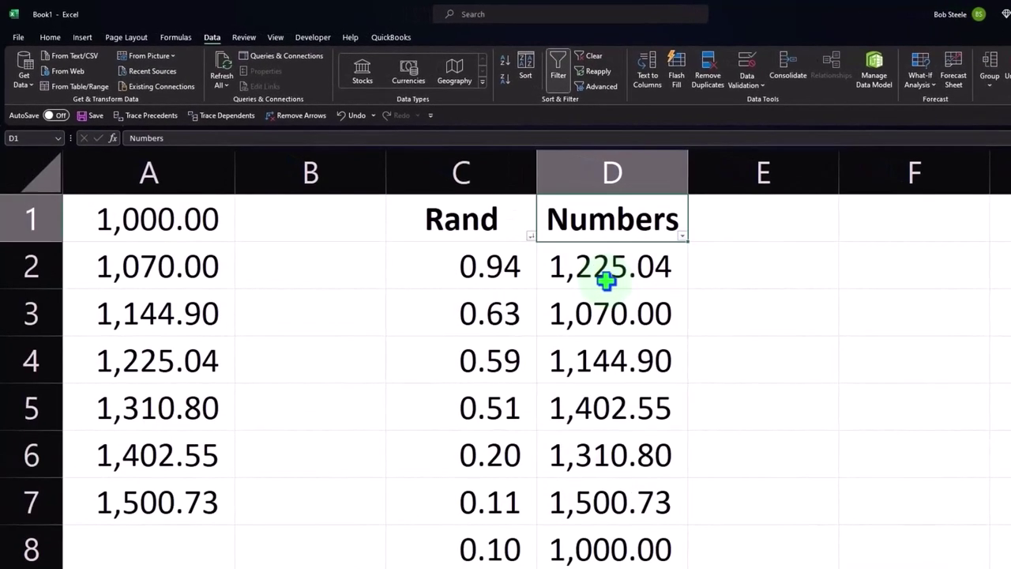
# Undo both sorts and the filter, restoring the order 1,000.00 to 1,500.73.
pyautogui.click(492, 172)
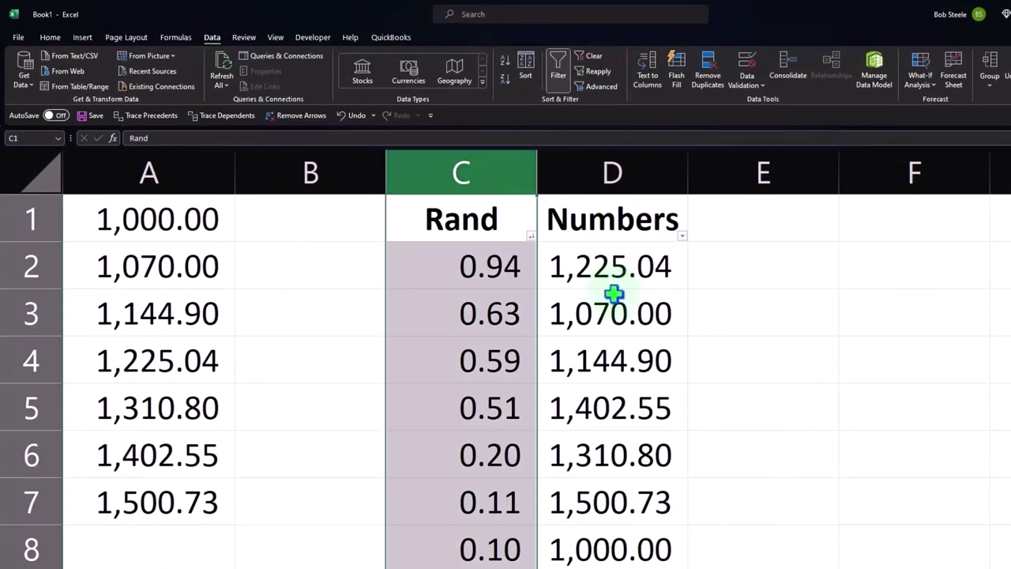
pyautogui.click(614, 293)
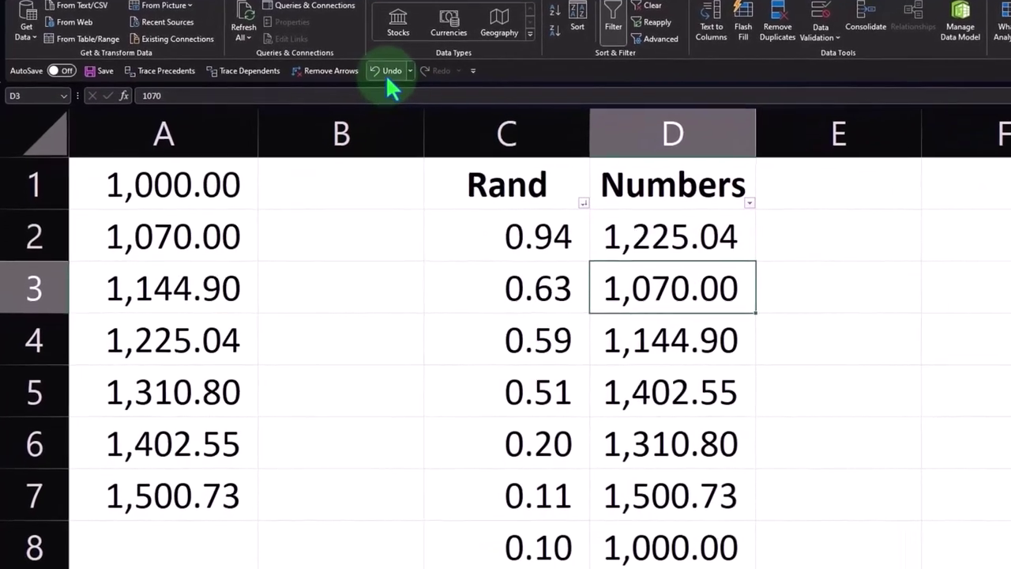
pyautogui.click(377, 87)
pyautogui.click(377, 88)
pyautogui.click(393, 67)
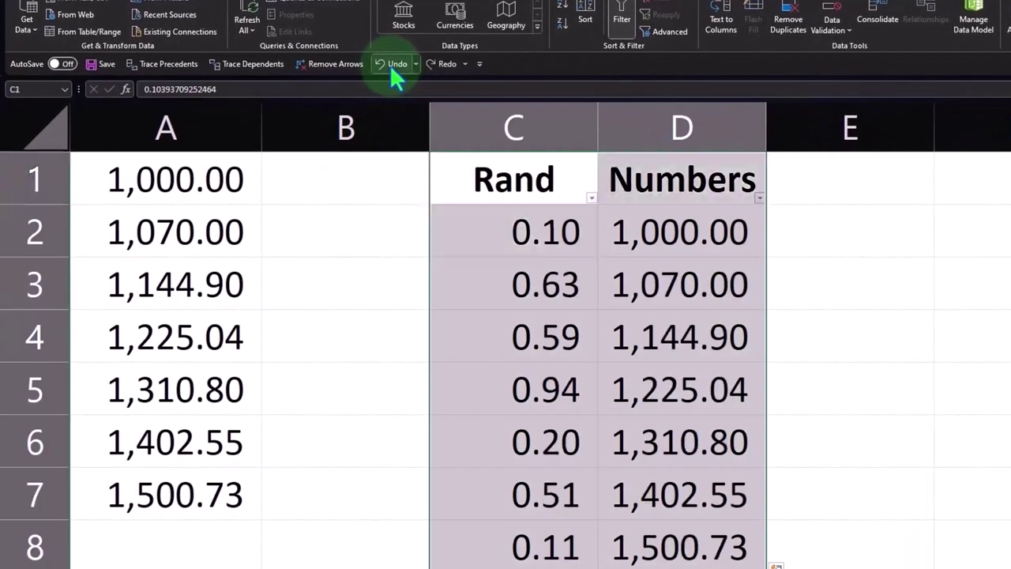
pyautogui.click(394, 67)
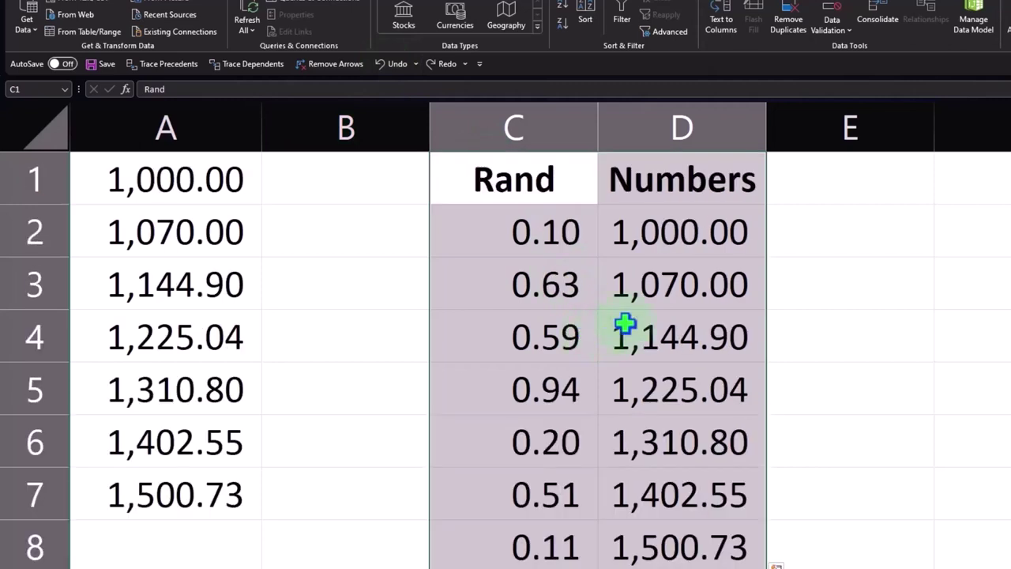
pyautogui.click(678, 289)
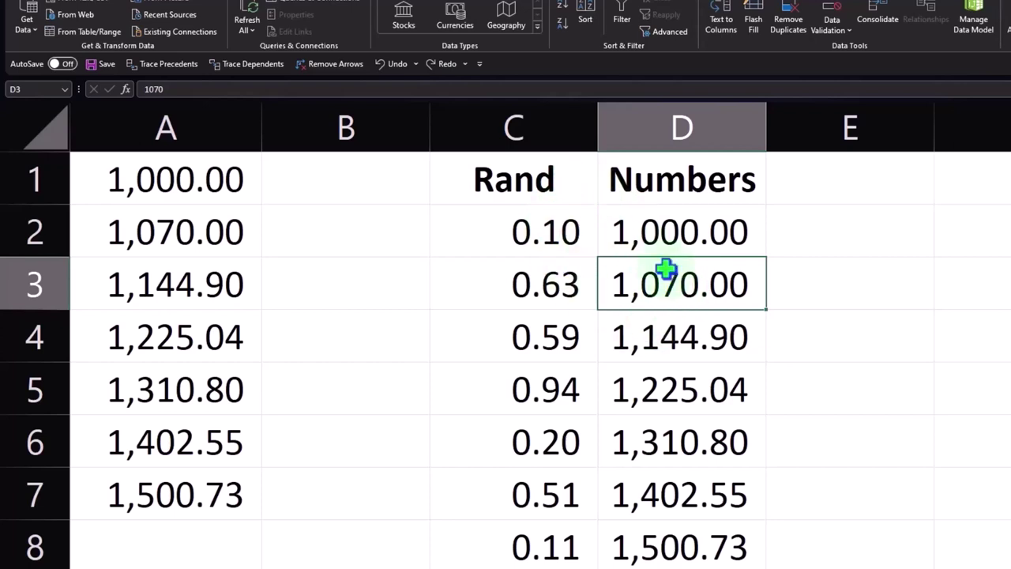
pyautogui.scroll(-1, 666, 271)
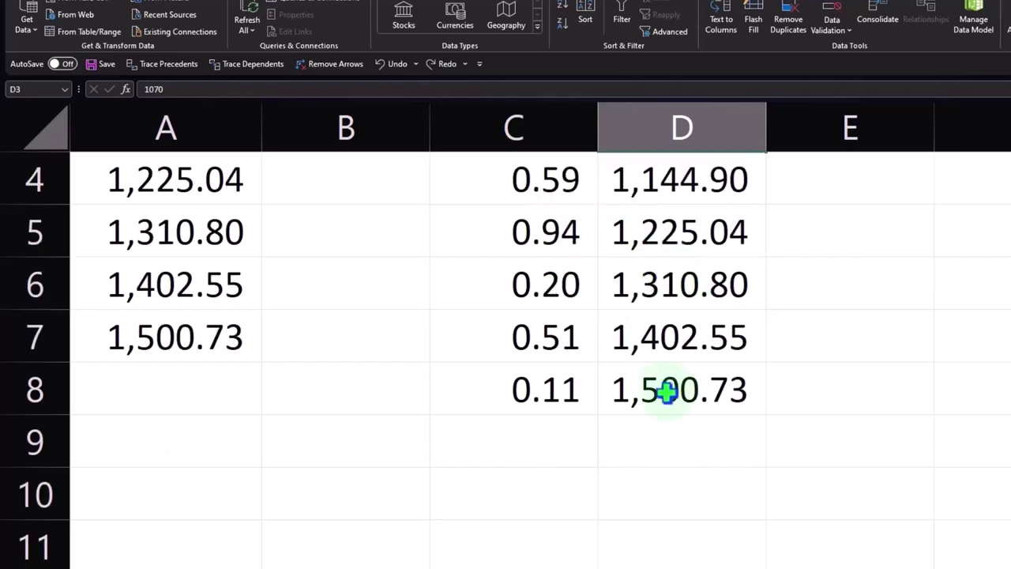
pyautogui.scroll(1, 665, 390)
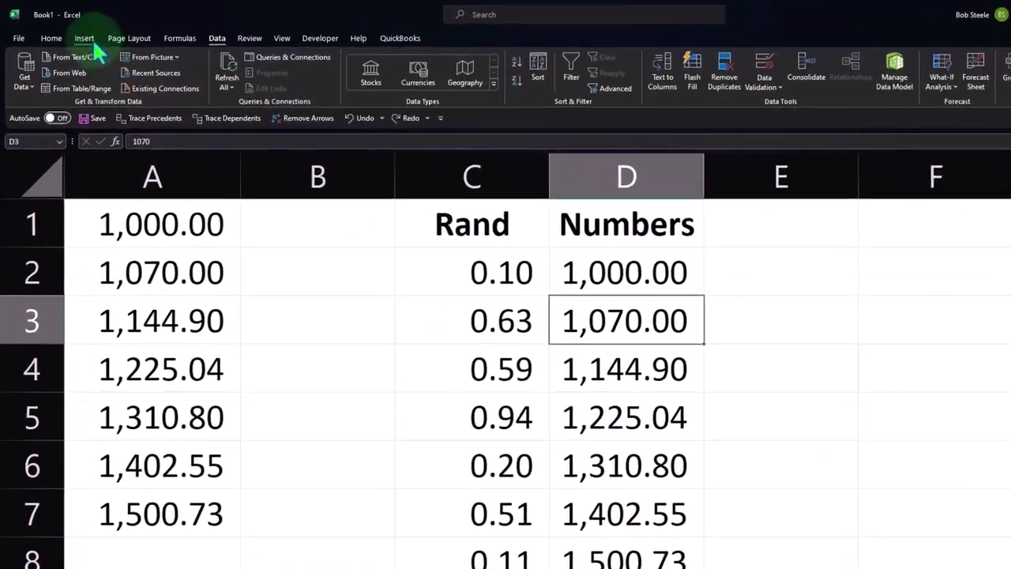
# Convert C1:D8 into Table1 with a header row and banded rows.
pyautogui.click(73, 33)
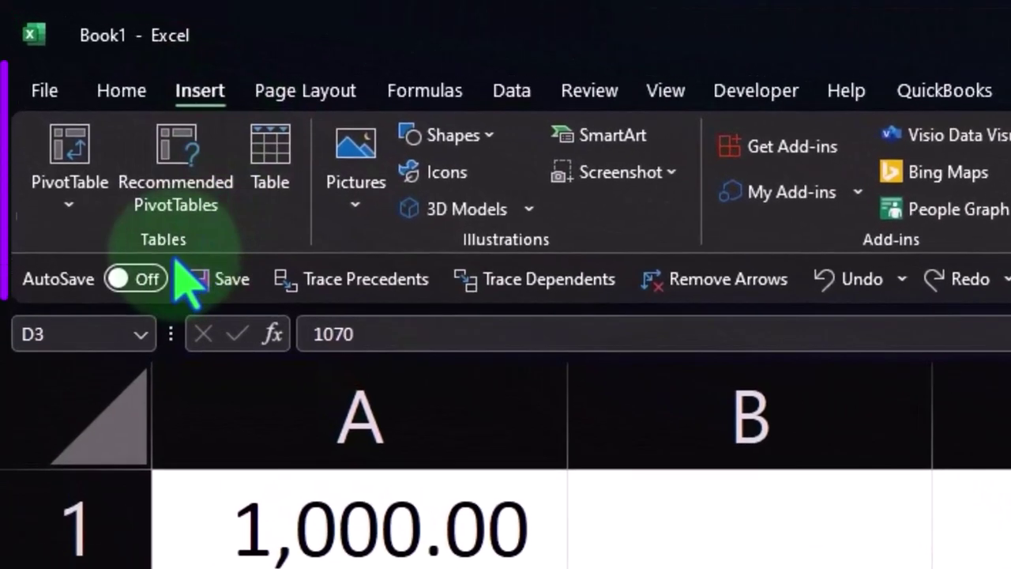
pyautogui.click(279, 168)
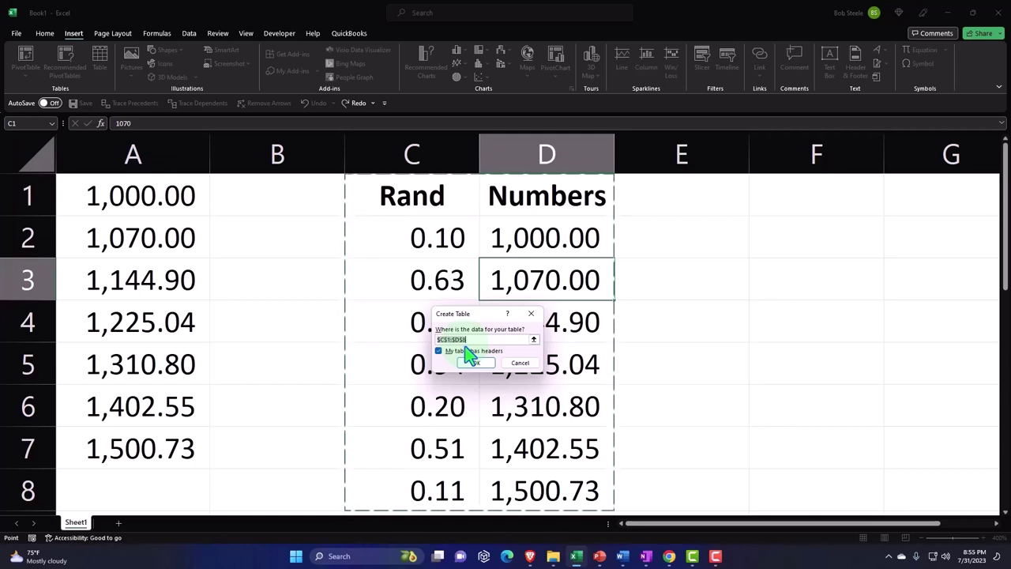
pyautogui.scroll(-3, 440, 388)
pyautogui.scroll(3, 438, 348)
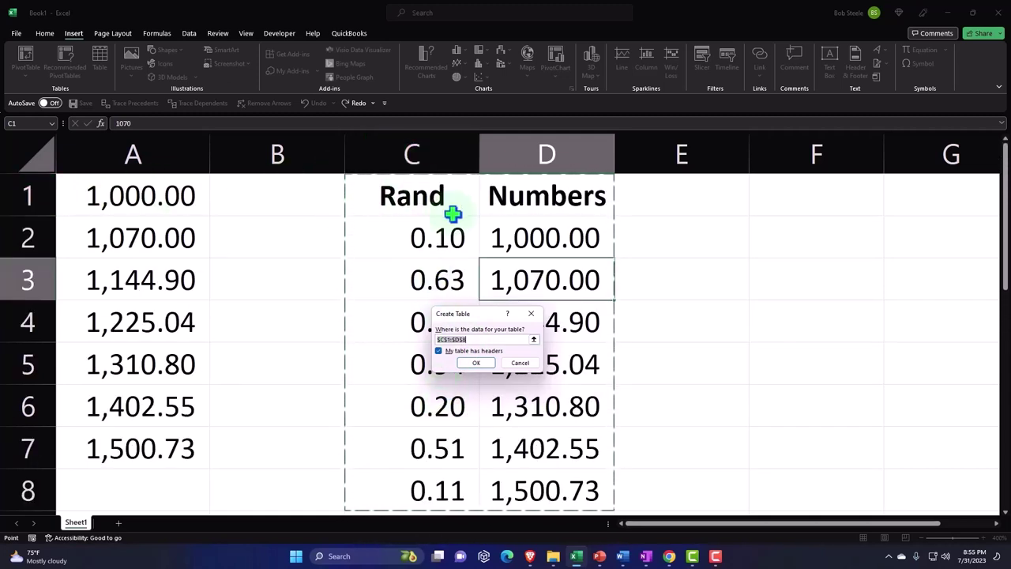
pyautogui.scroll(-1, 535, 375)
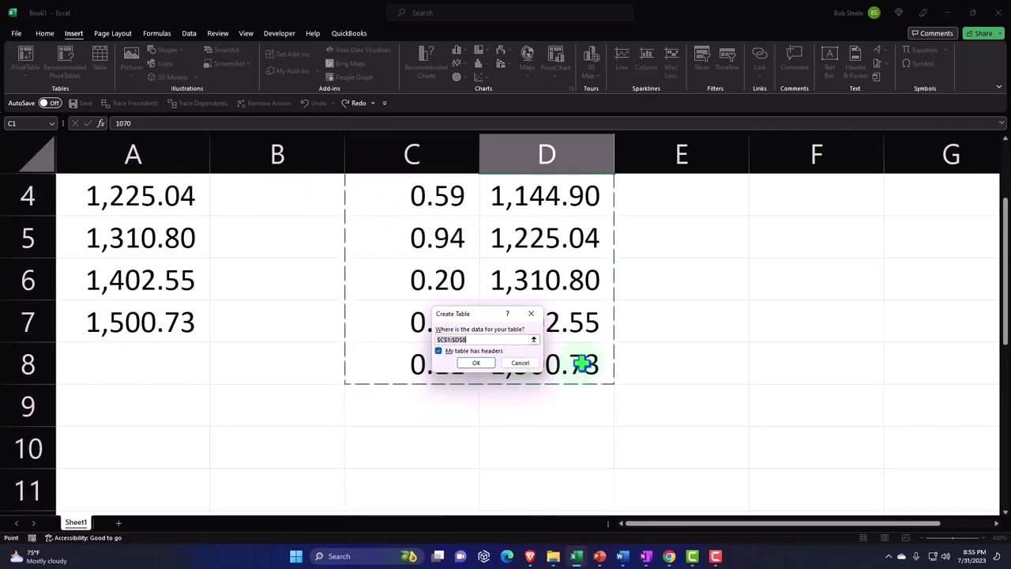
pyautogui.scroll(3, 581, 363)
pyautogui.moveTo(481, 313); pyautogui.dragTo(759, 239)
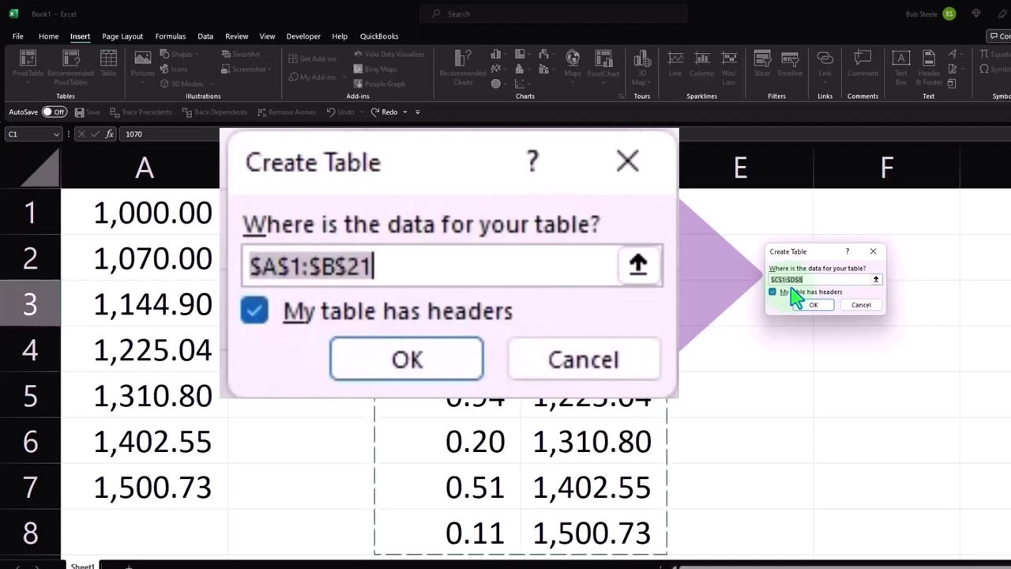
pyautogui.click(813, 304)
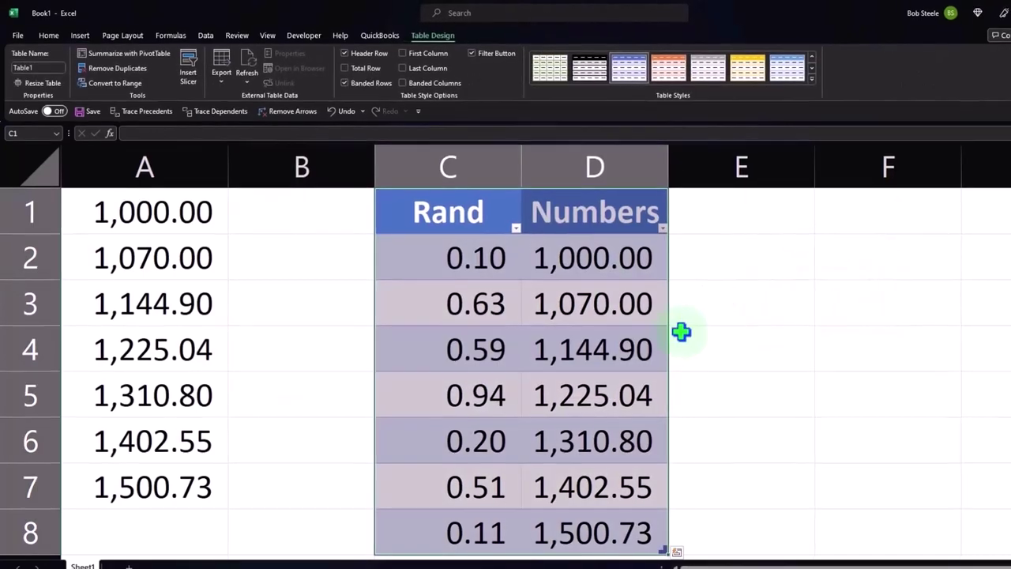
# Sort Table1 by Rand from 0.94 down to 0.10, keeping each Numbers value with its row.
pyautogui.click(559, 254)
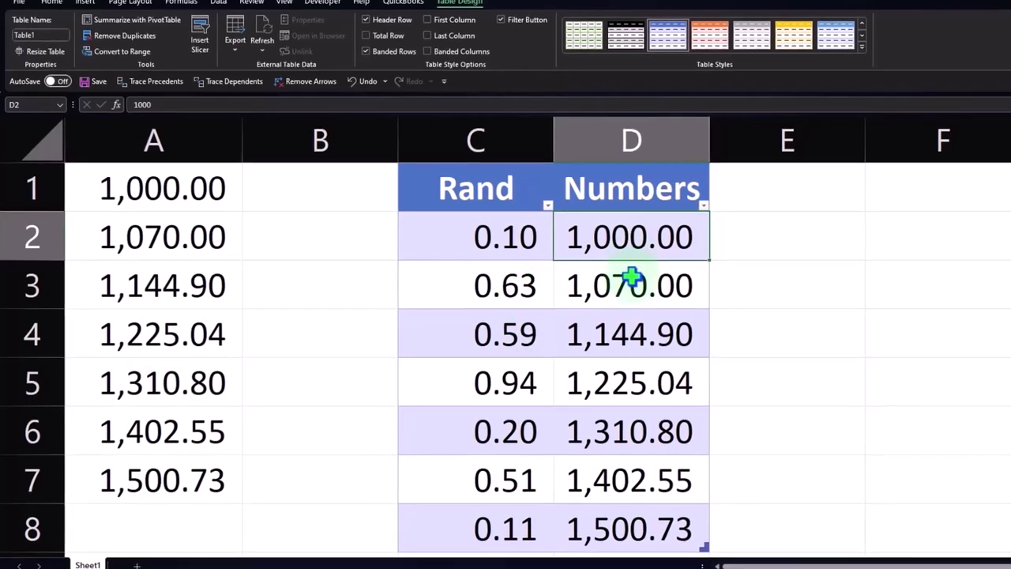
pyautogui.click(475, 210)
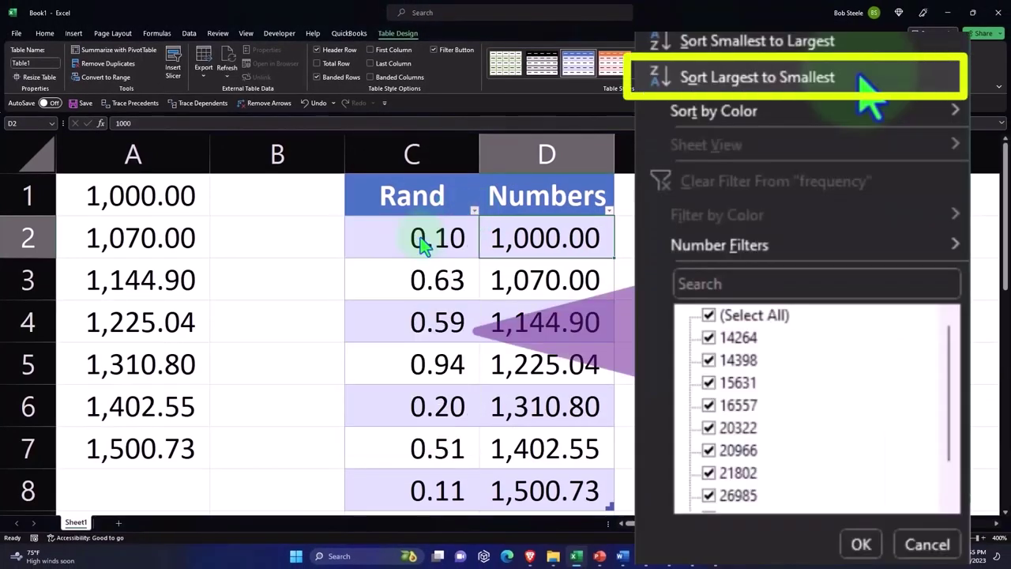
pyautogui.click(422, 245)
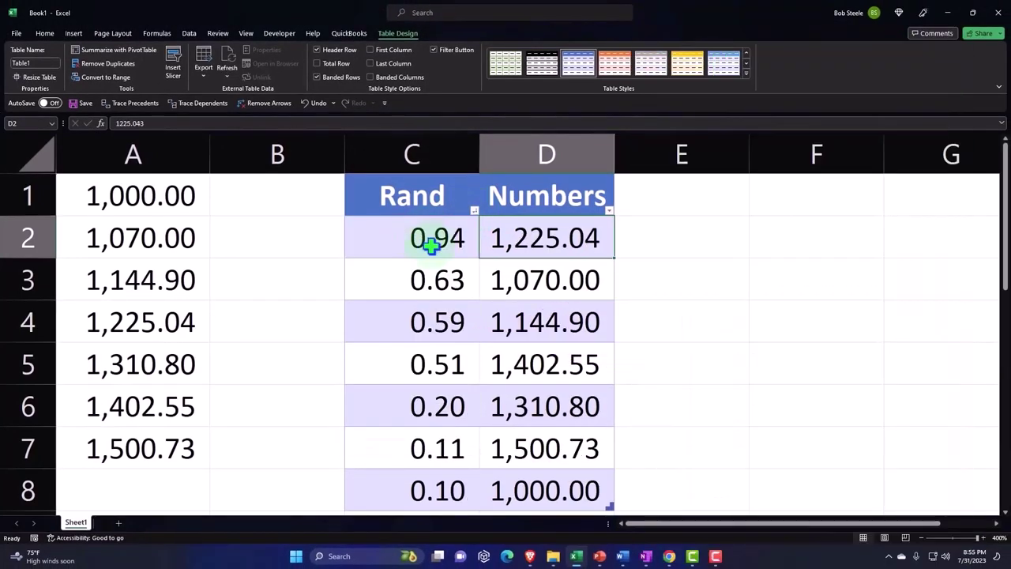
pyautogui.scroll(-1, 537, 411)
pyautogui.scroll(1, 555, 395)
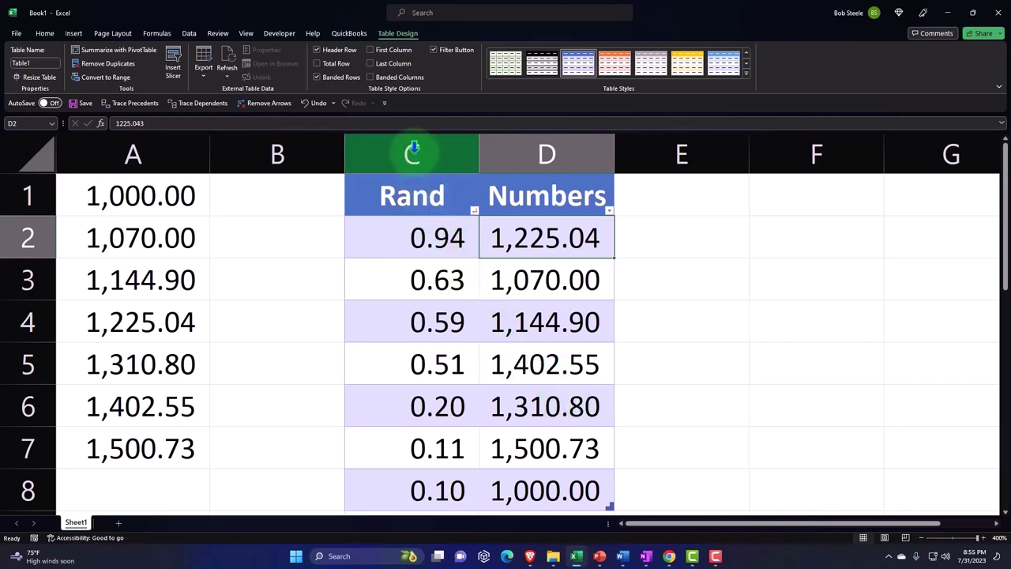
# Delete column C (Rand) from Table1, leaving the Numbers column in C1:C8.
pyautogui.click(428, 155)
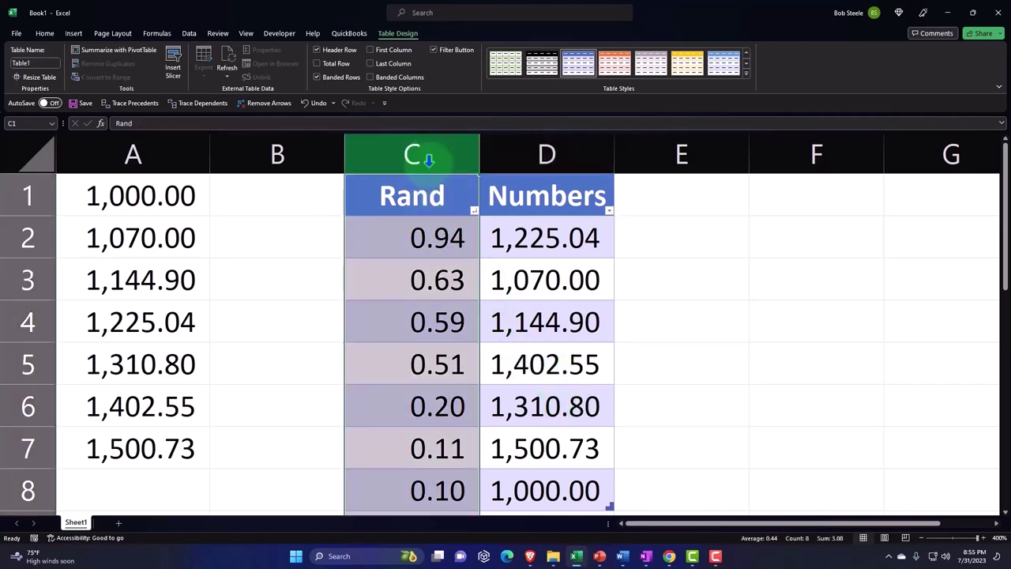
pyautogui.rightClick(417, 267)
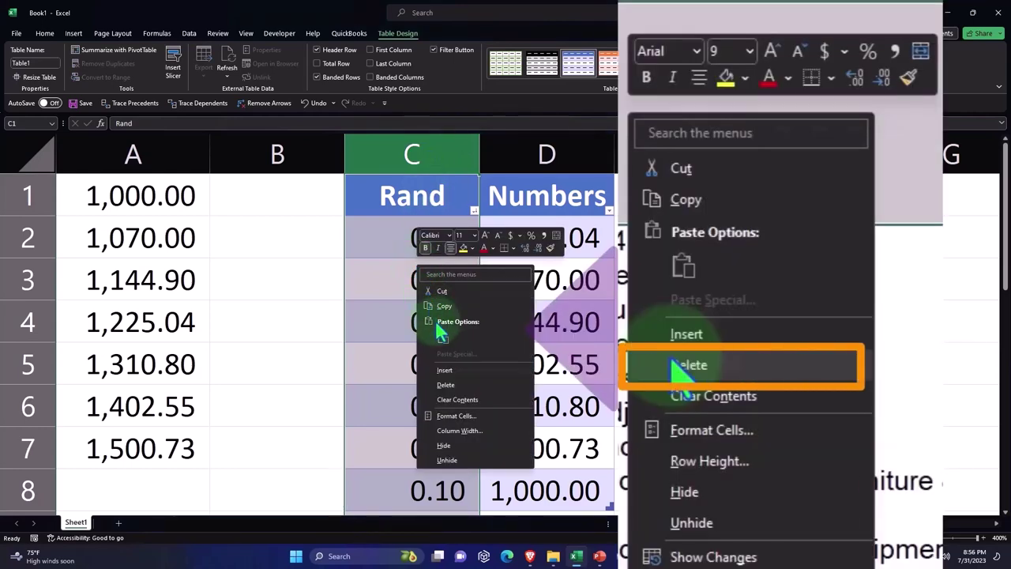
pyautogui.click(445, 384)
pyautogui.click(572, 305)
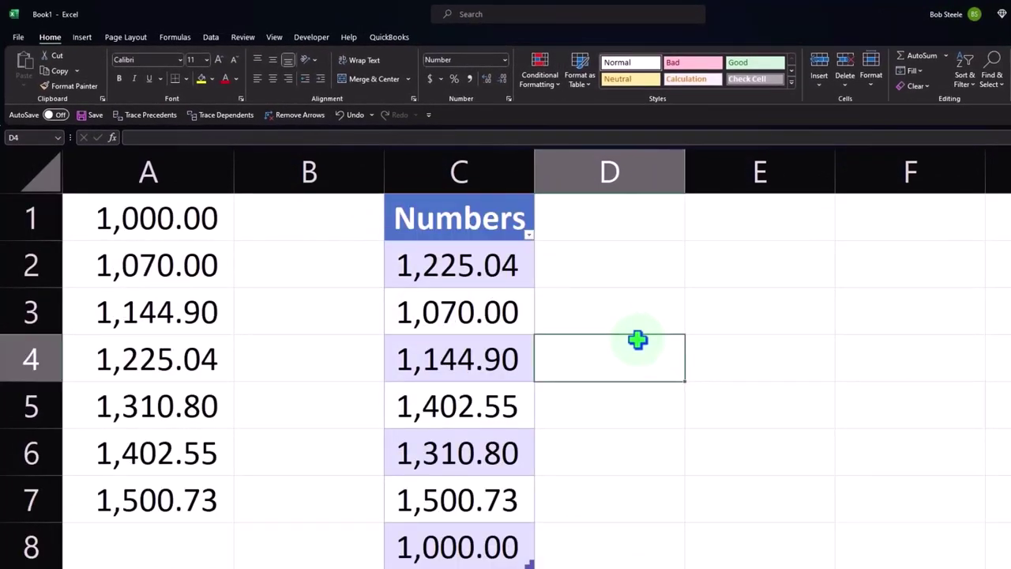
# Sort Numbers smallest to largest, then largest to smallest, ending with 1,000.00 in C8.
pyautogui.click(530, 239)
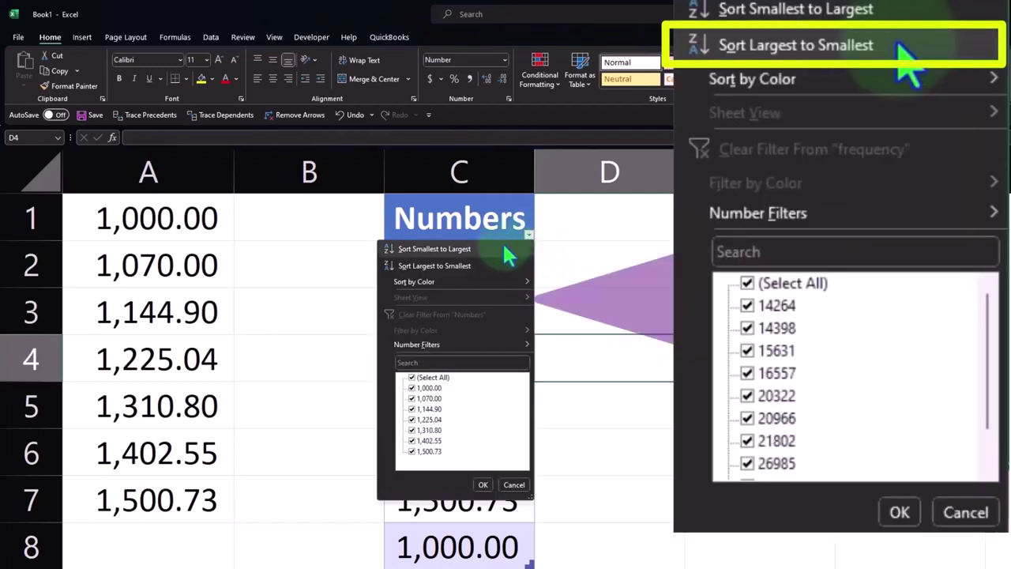
pyautogui.click(508, 249)
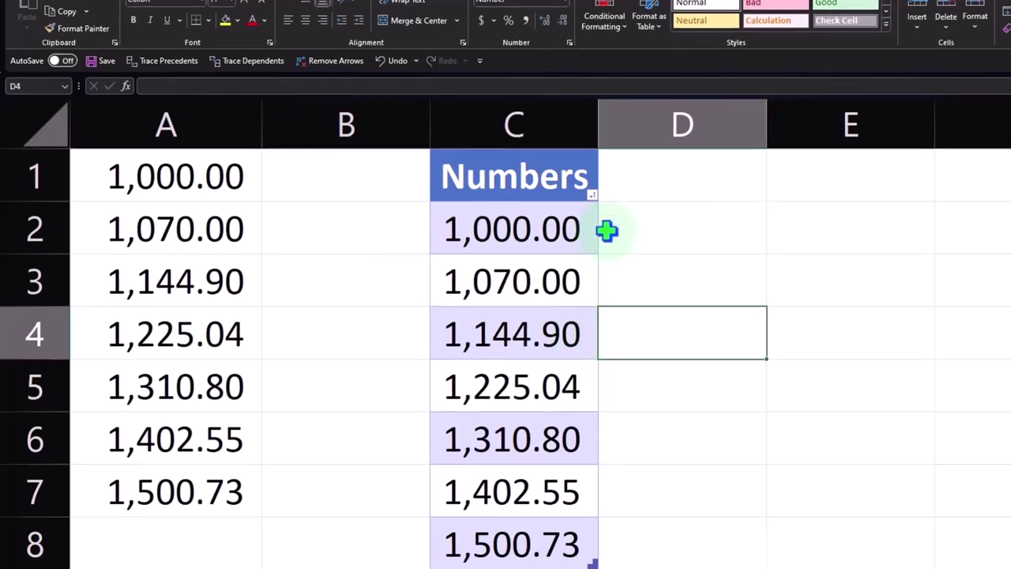
pyautogui.click(591, 193)
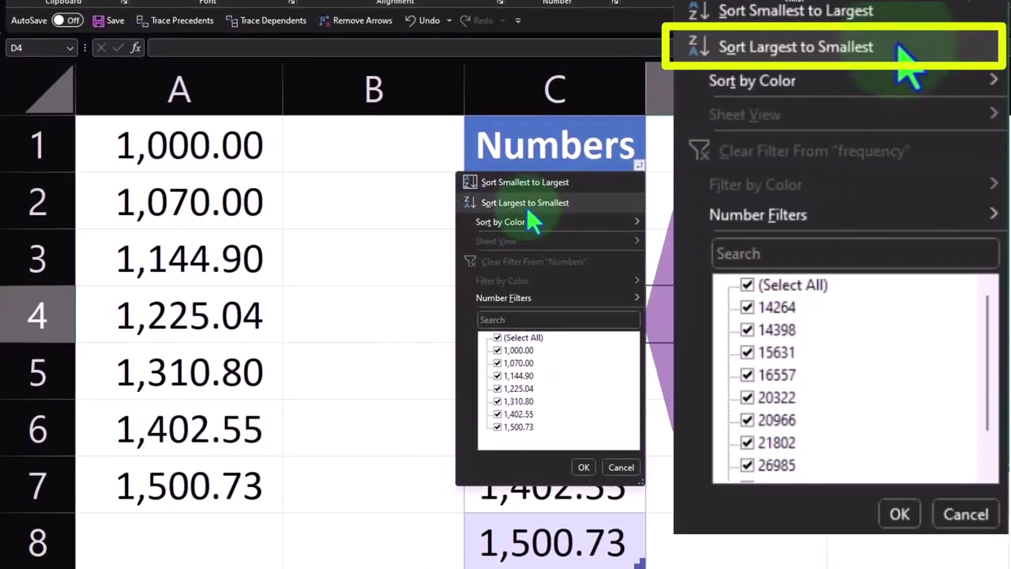
pyautogui.click(524, 202)
pyautogui.click(640, 169)
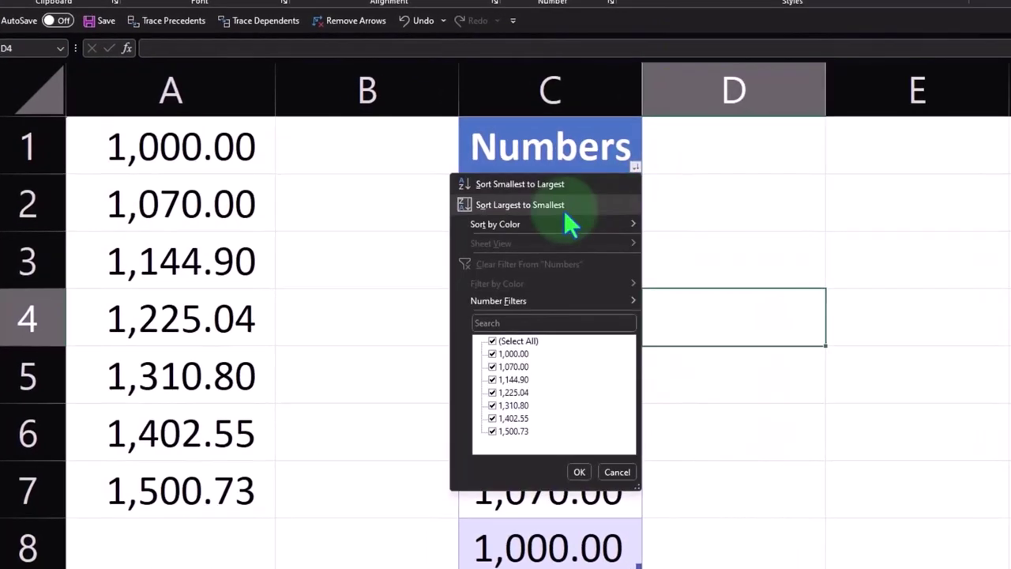
pyautogui.moveTo(501, 221)
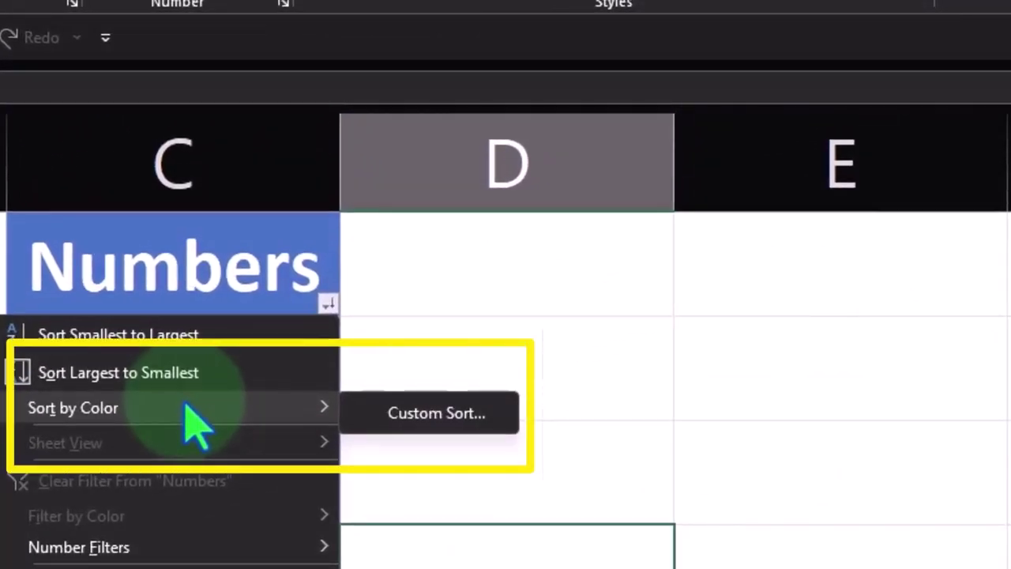
pyautogui.click(418, 414)
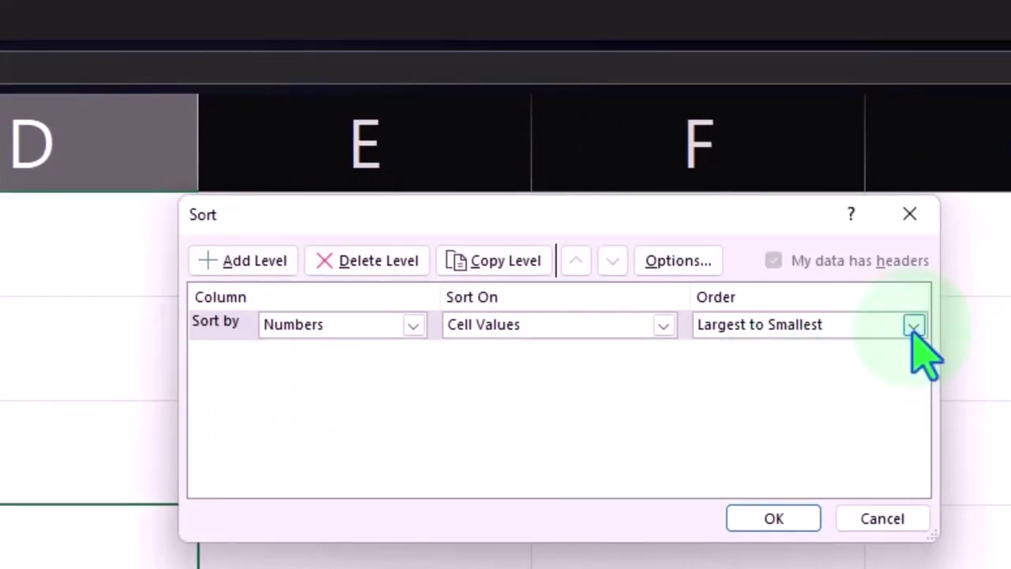
pyautogui.click(914, 326)
pyautogui.click(734, 381)
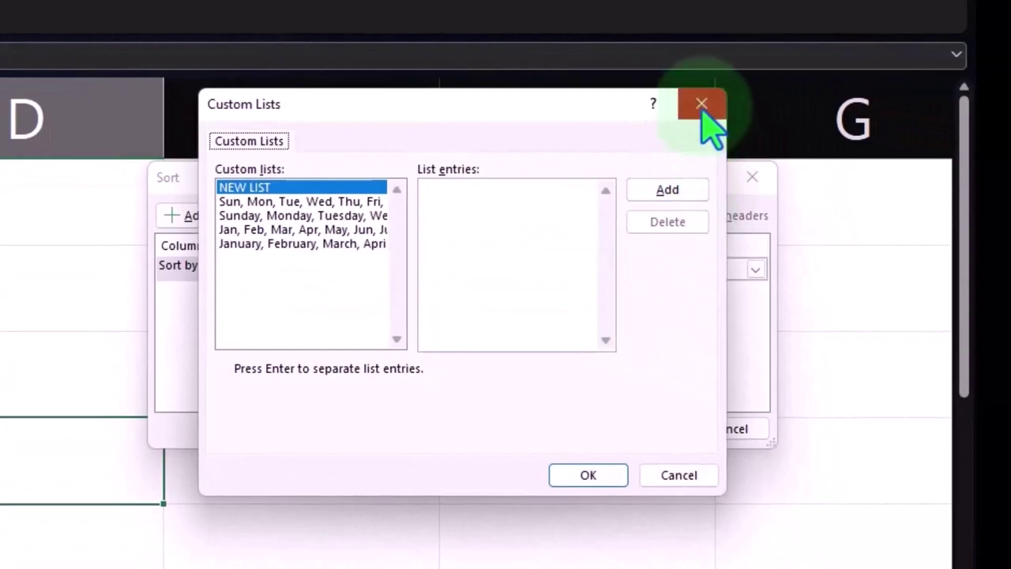
pyautogui.click(701, 104)
pyautogui.click(751, 177)
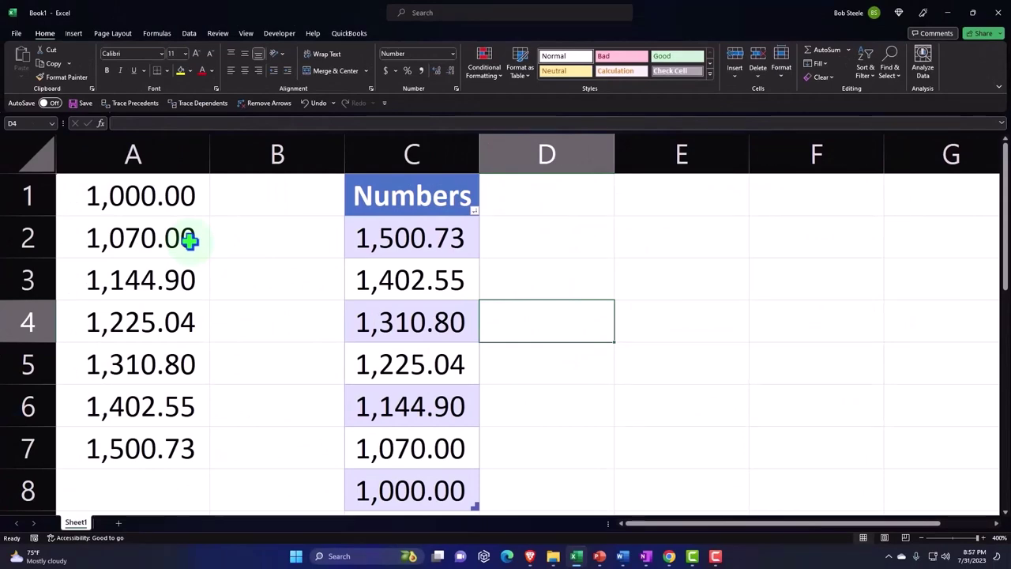
pyautogui.click(210, 249)
pyautogui.keyDown('ctrl'); pyautogui.scroll(-1, 210, 250); pyautogui.keyUp('ctrl')
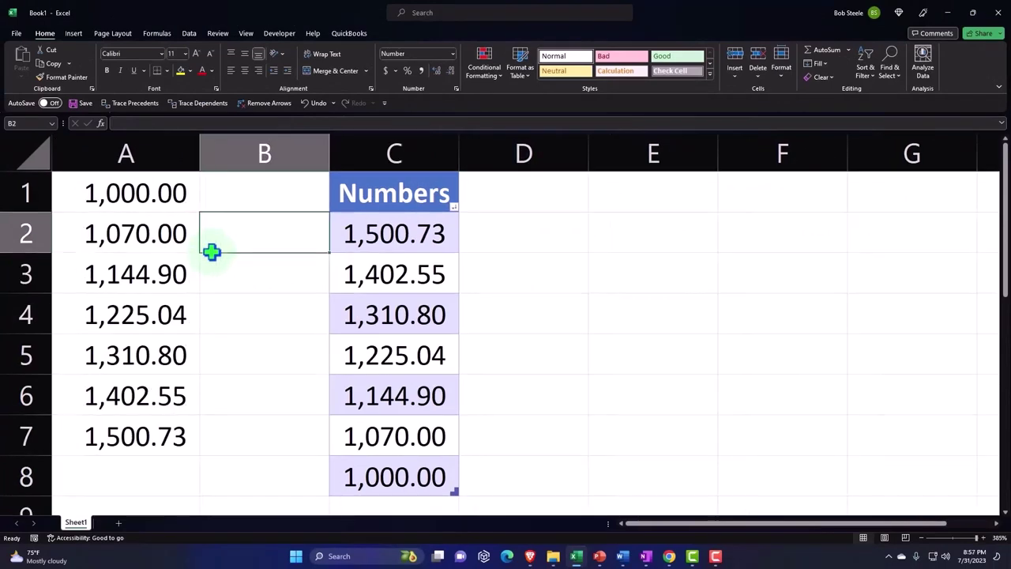
pyautogui.keyDown('ctrl'); pyautogui.scroll(-1, 215, 257); pyautogui.keyUp('ctrl')
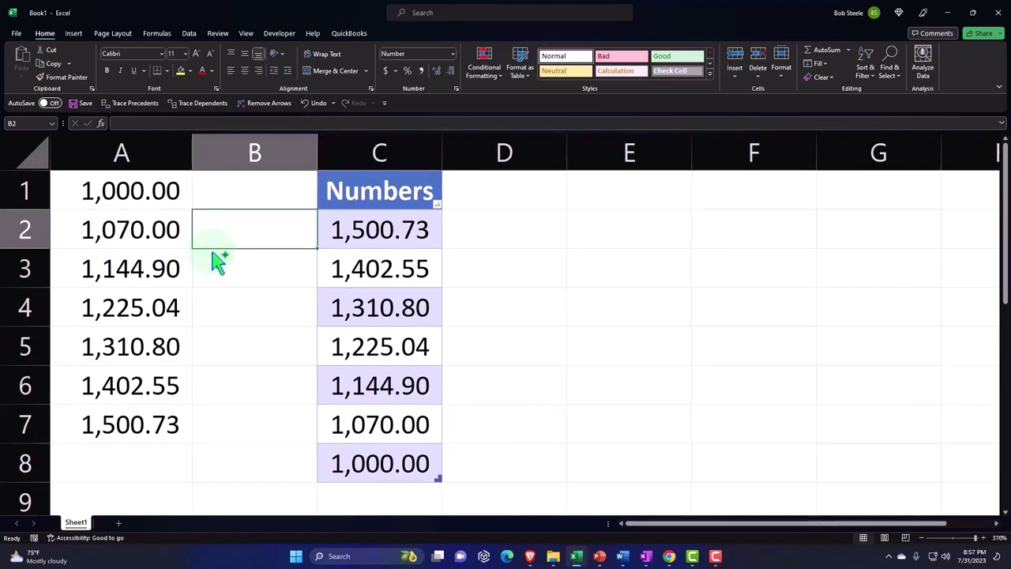